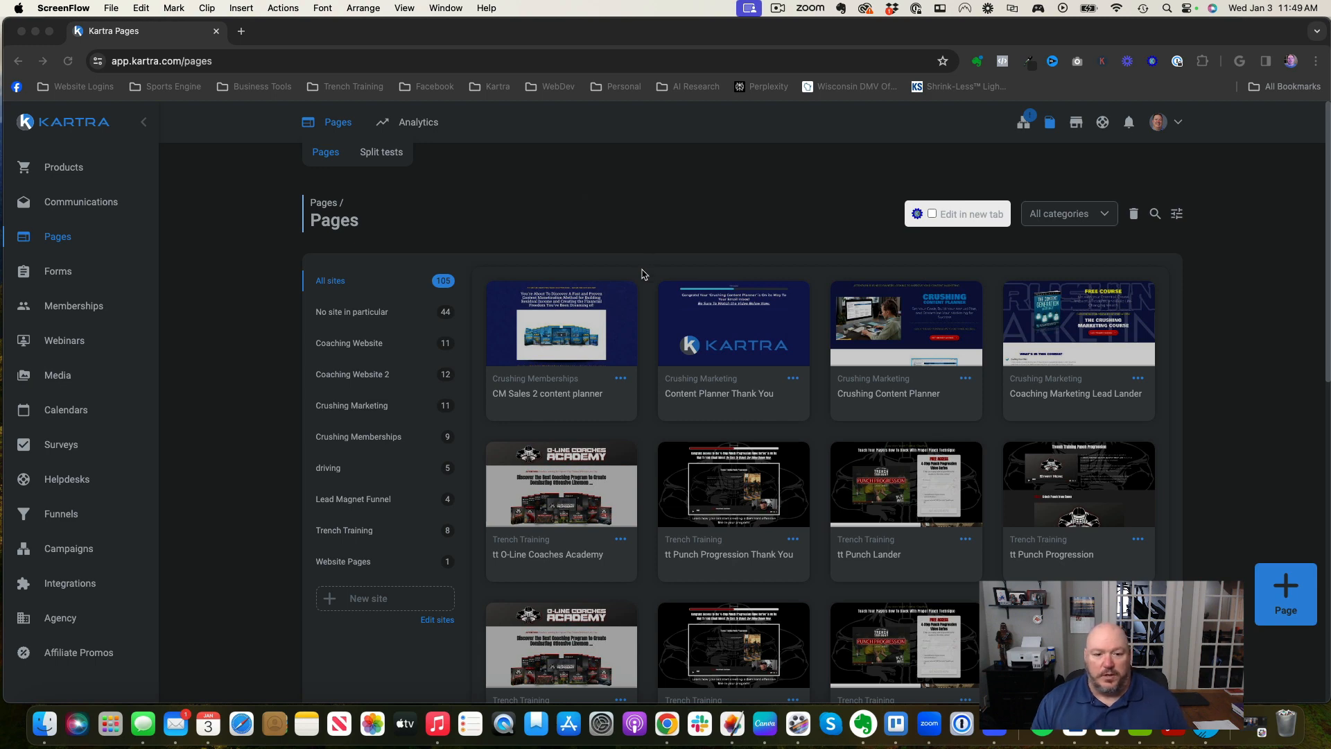
Start a new page and filter the template gallery to the Personal Branding page type
{"action": "left_click", "coordinate": [1286, 581]}
{"action": "left_click", "coordinate": [1286, 581]}
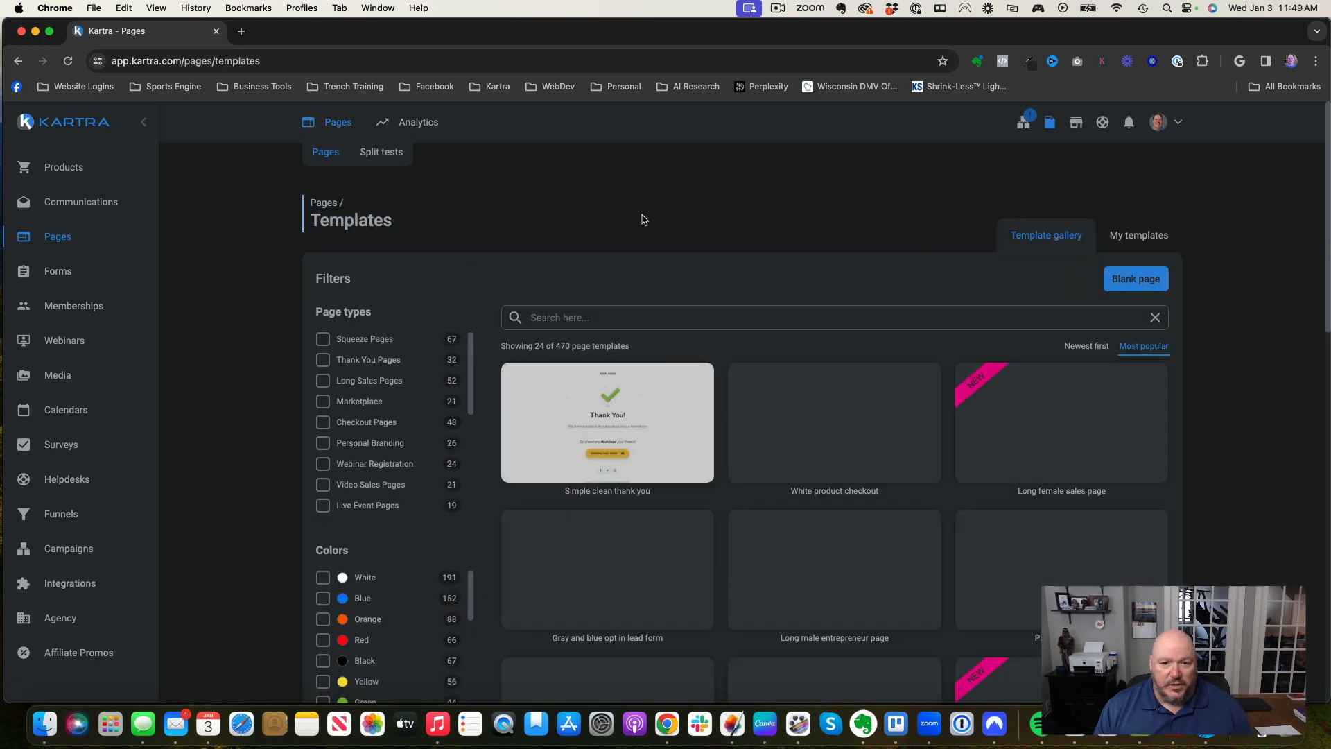
{"action": "scroll", "coordinate": [646, 167], "scroll_direction": "down", "scroll_amount": 2}
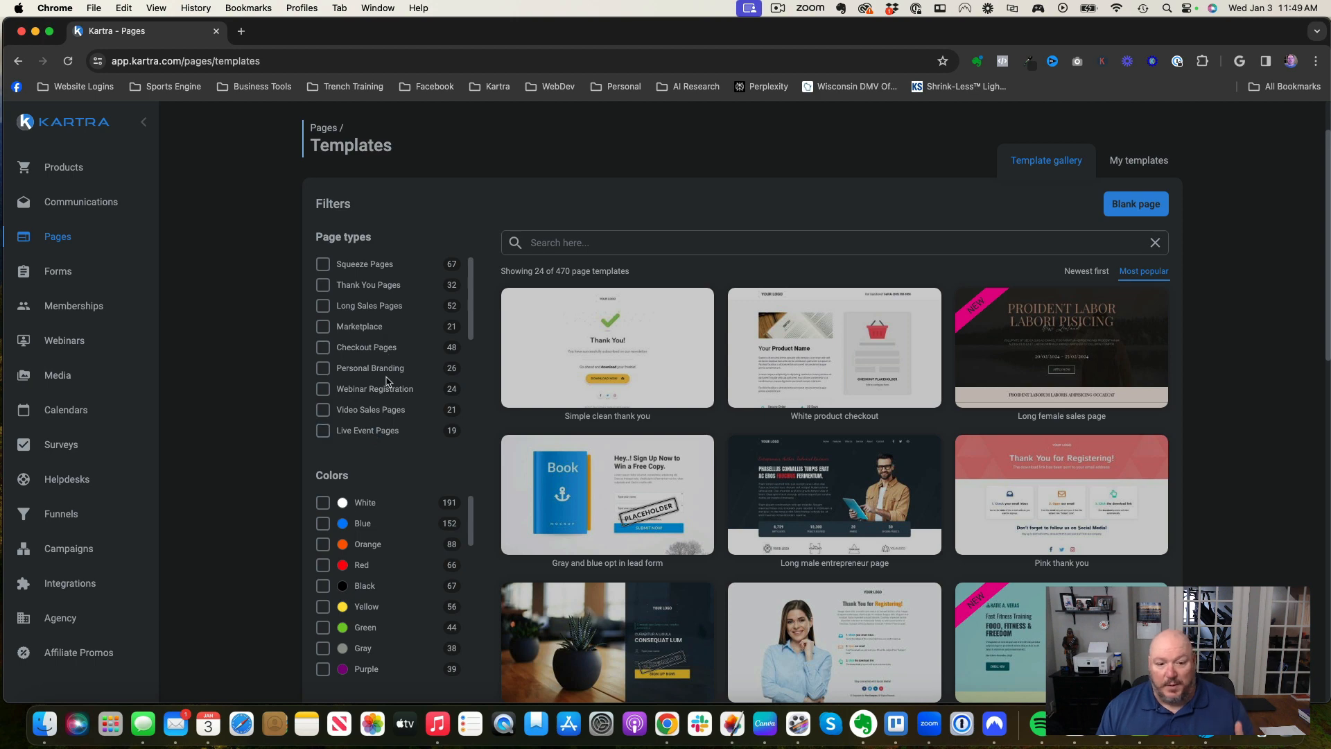
{"action": "scroll", "coordinate": [387, 368], "scroll_direction": "down", "scroll_amount": 5}
{"action": "scroll", "coordinate": [388, 492], "scroll_direction": "down", "scroll_amount": 2}
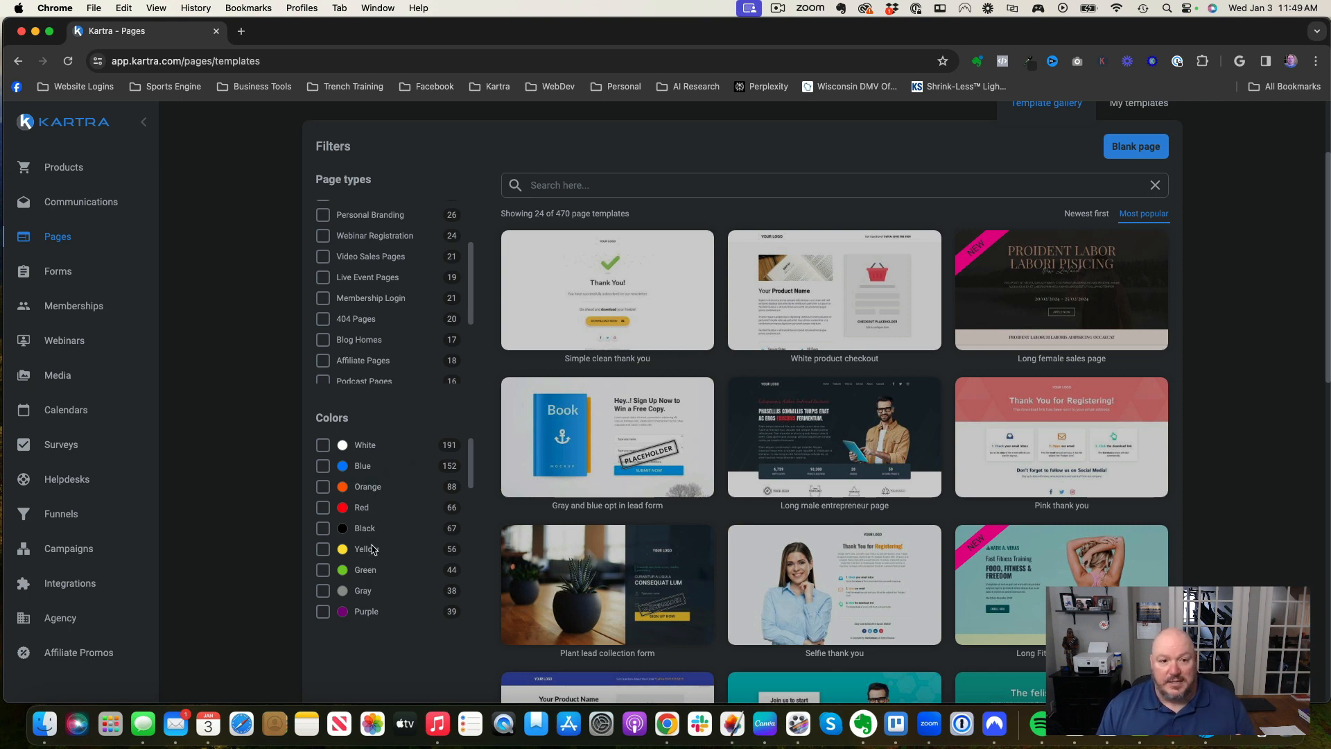
{"action": "scroll", "coordinate": [390, 447], "scroll_direction": "up", "scroll_amount": 1}
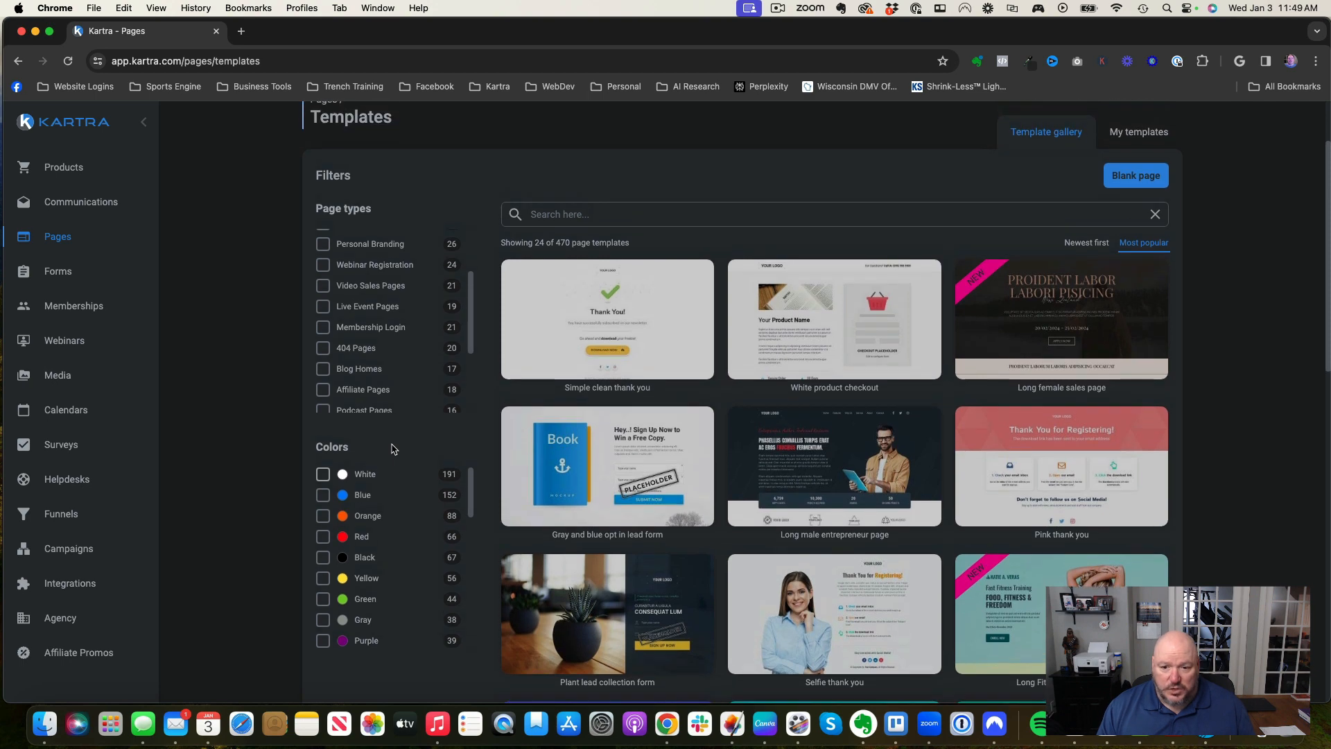
{"action": "scroll", "coordinate": [374, 333], "scroll_direction": "up", "scroll_amount": 3}
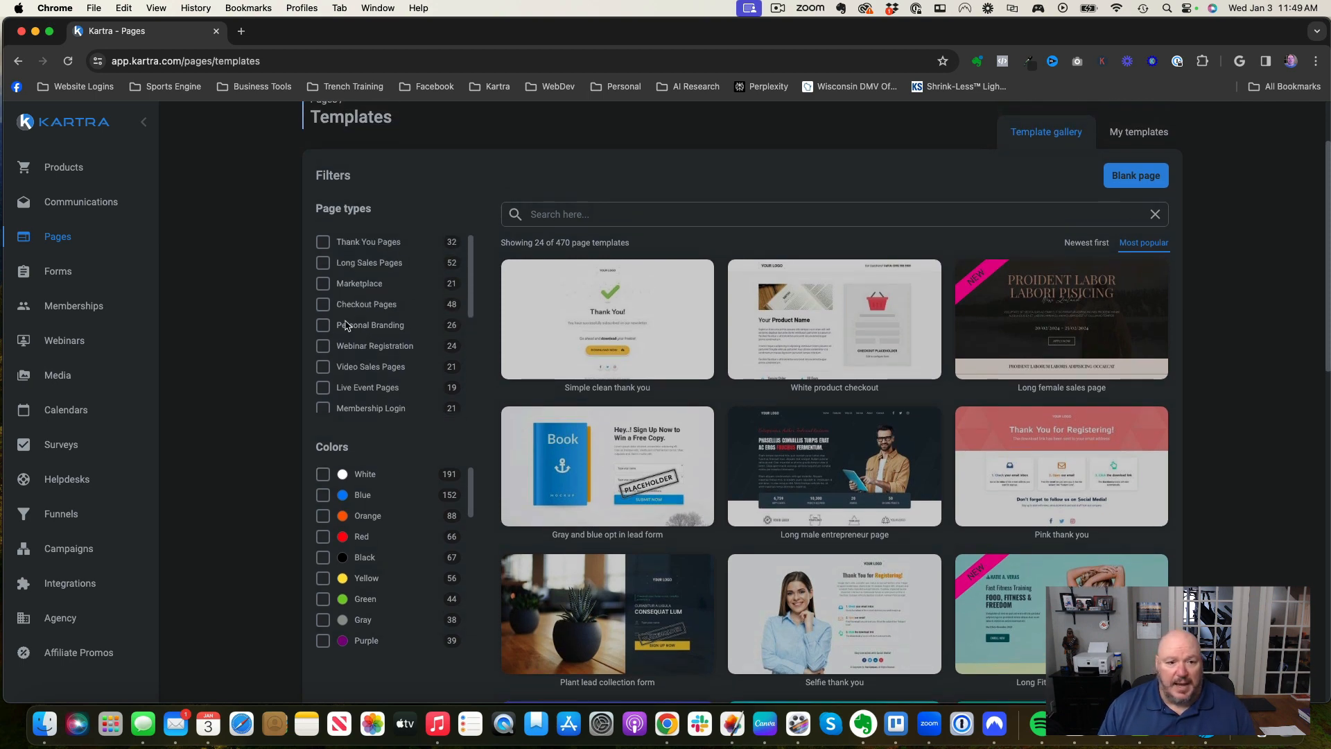
{"action": "left_click", "coordinate": [322, 325]}
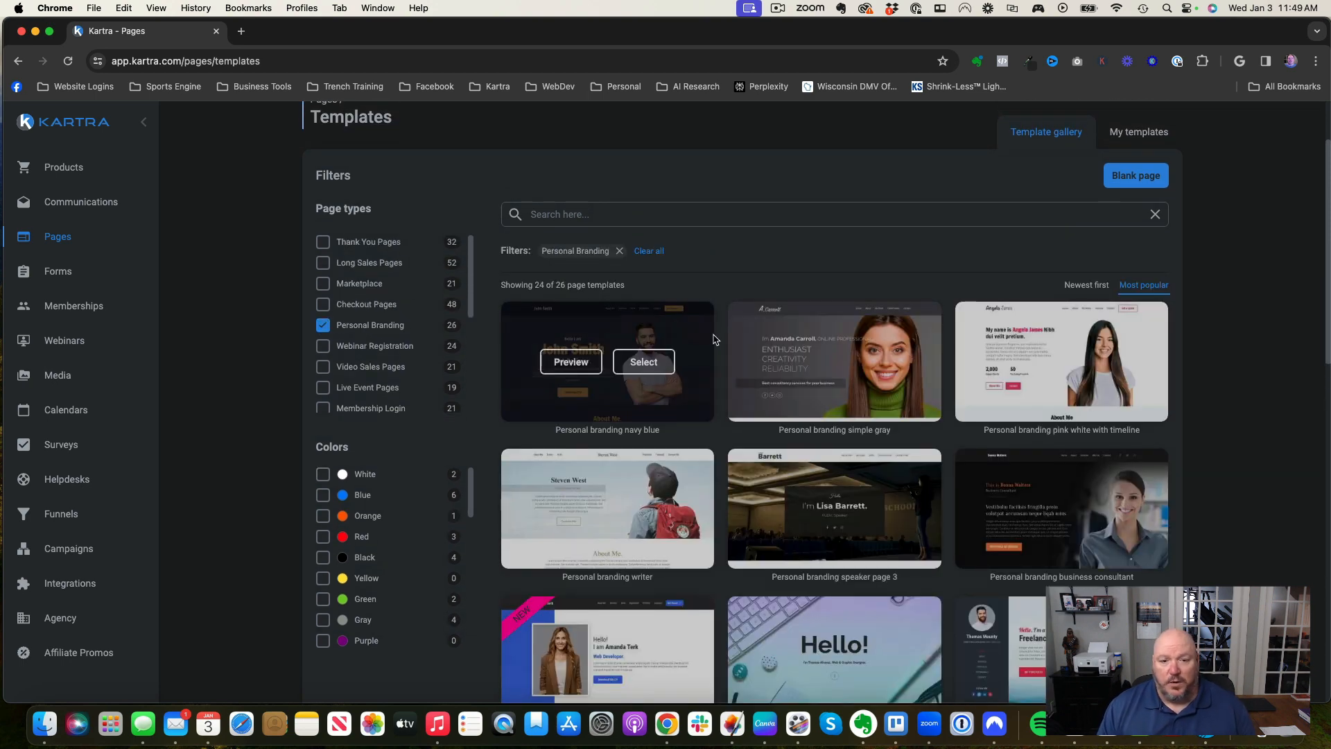
Preview the "Personal branding navy blue" template, look through its sections, and close the preview
{"action": "left_click", "coordinate": [576, 371]}
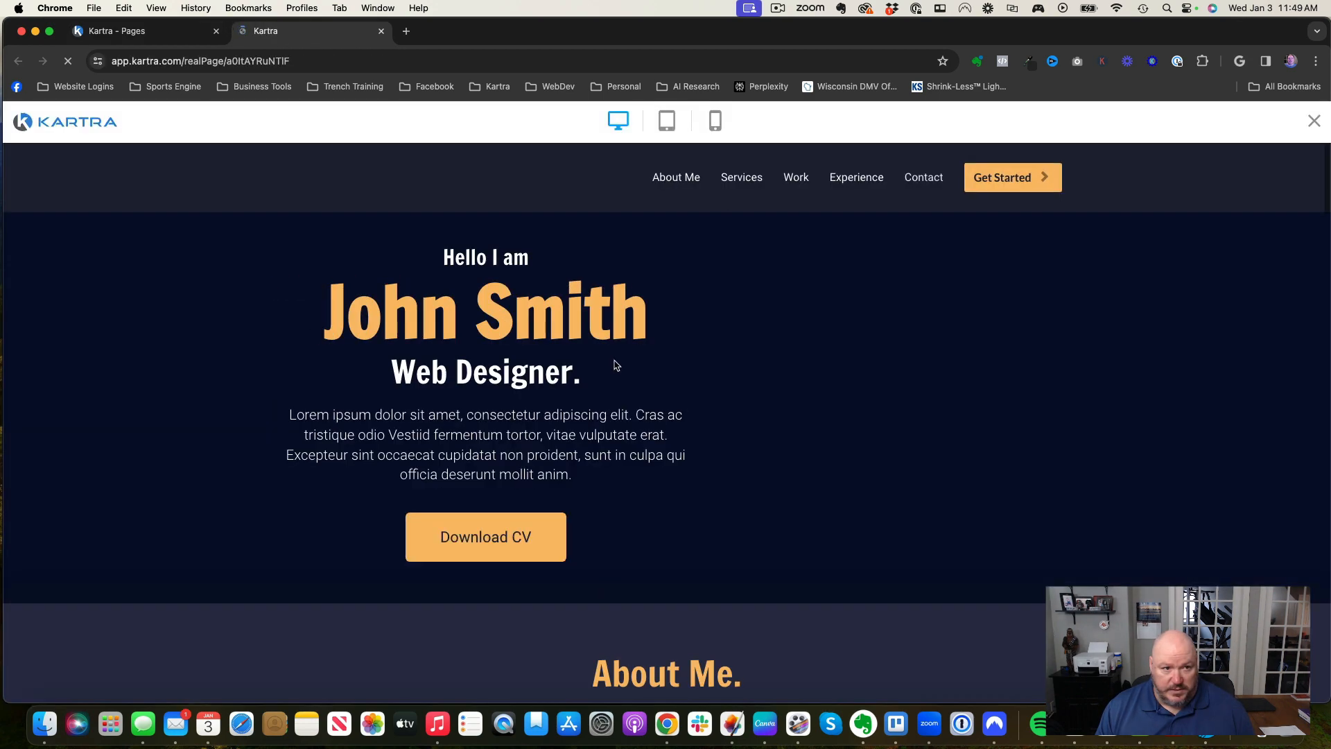
{"action": "scroll", "coordinate": [755, 312], "scroll_direction": "down", "scroll_amount": 10}
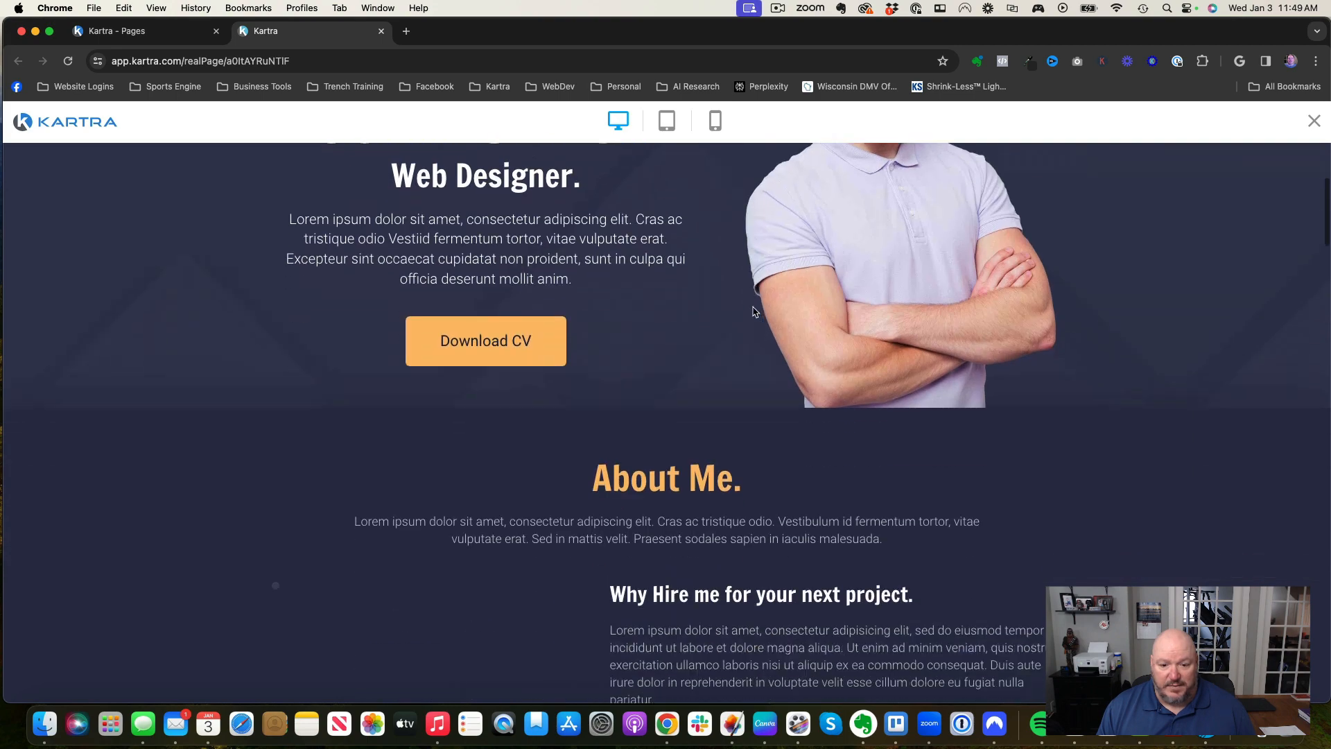
{"action": "scroll", "coordinate": [755, 312], "scroll_direction": "down", "scroll_amount": 5}
{"action": "scroll", "coordinate": [753, 307], "scroll_direction": "up", "scroll_amount": 15}
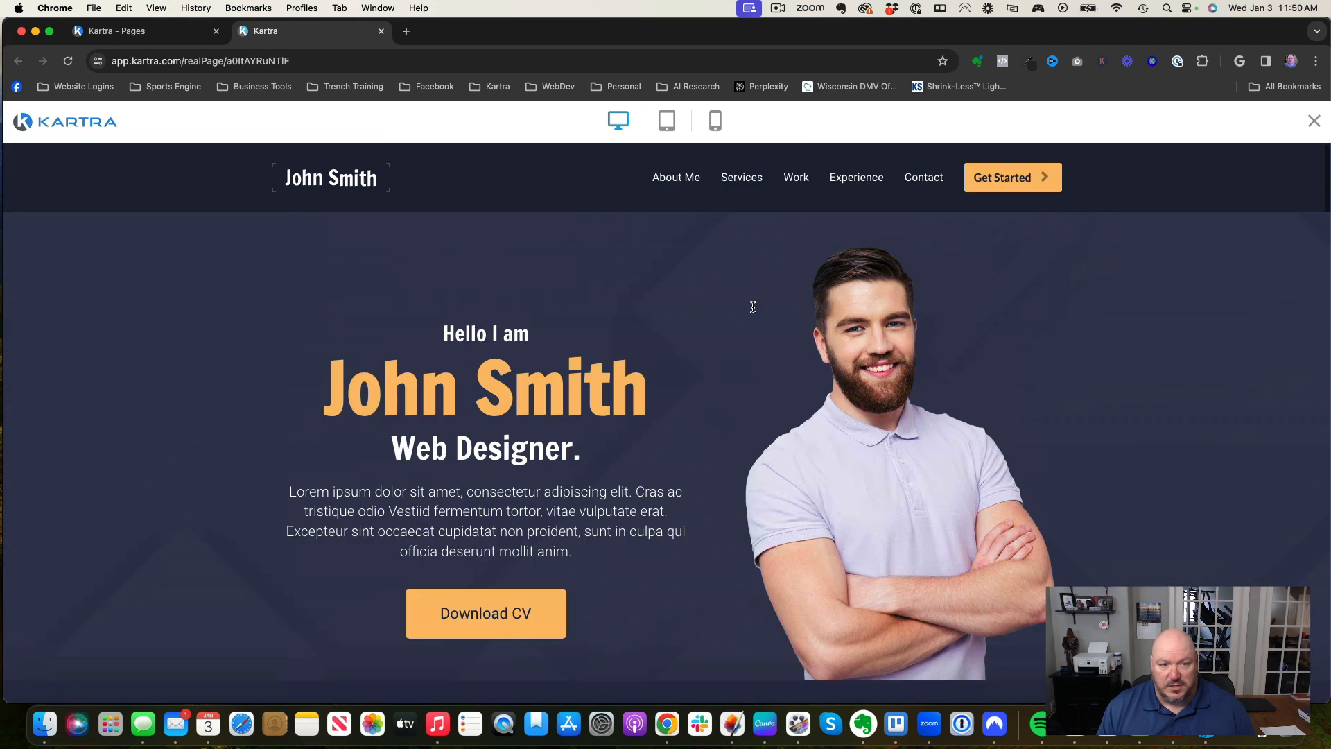
{"action": "left_click", "coordinate": [382, 31]}
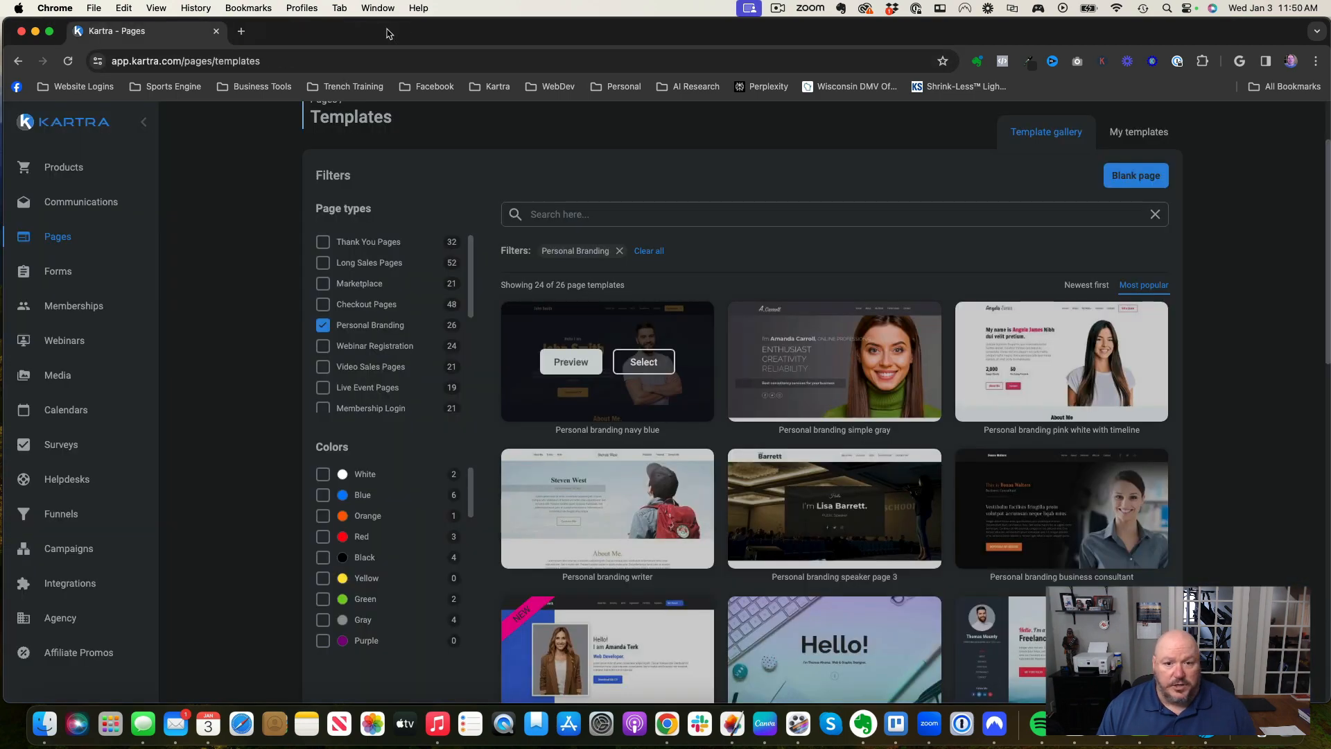
Select the "Personal branding navy blue" template and name the new page "Test Page"
{"action": "left_click", "coordinate": [650, 363]}
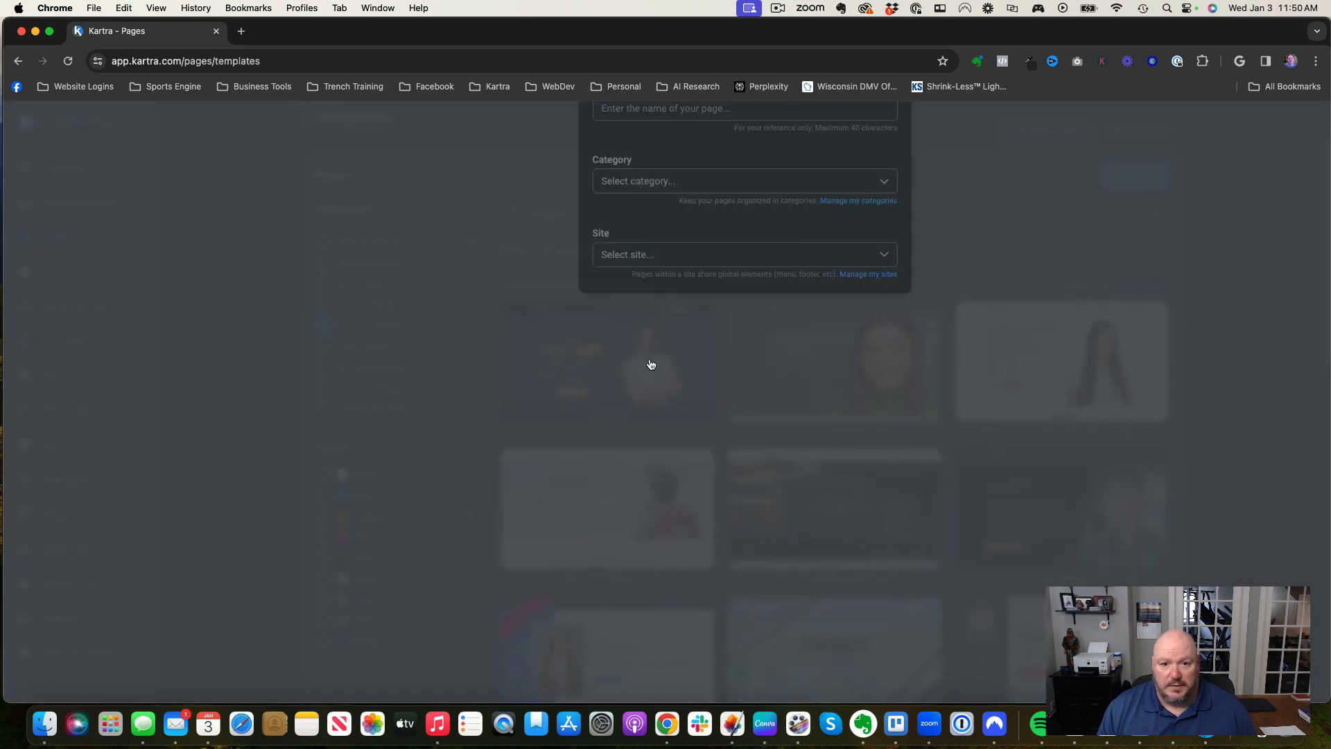
{"action": "left_click", "coordinate": [641, 224]}
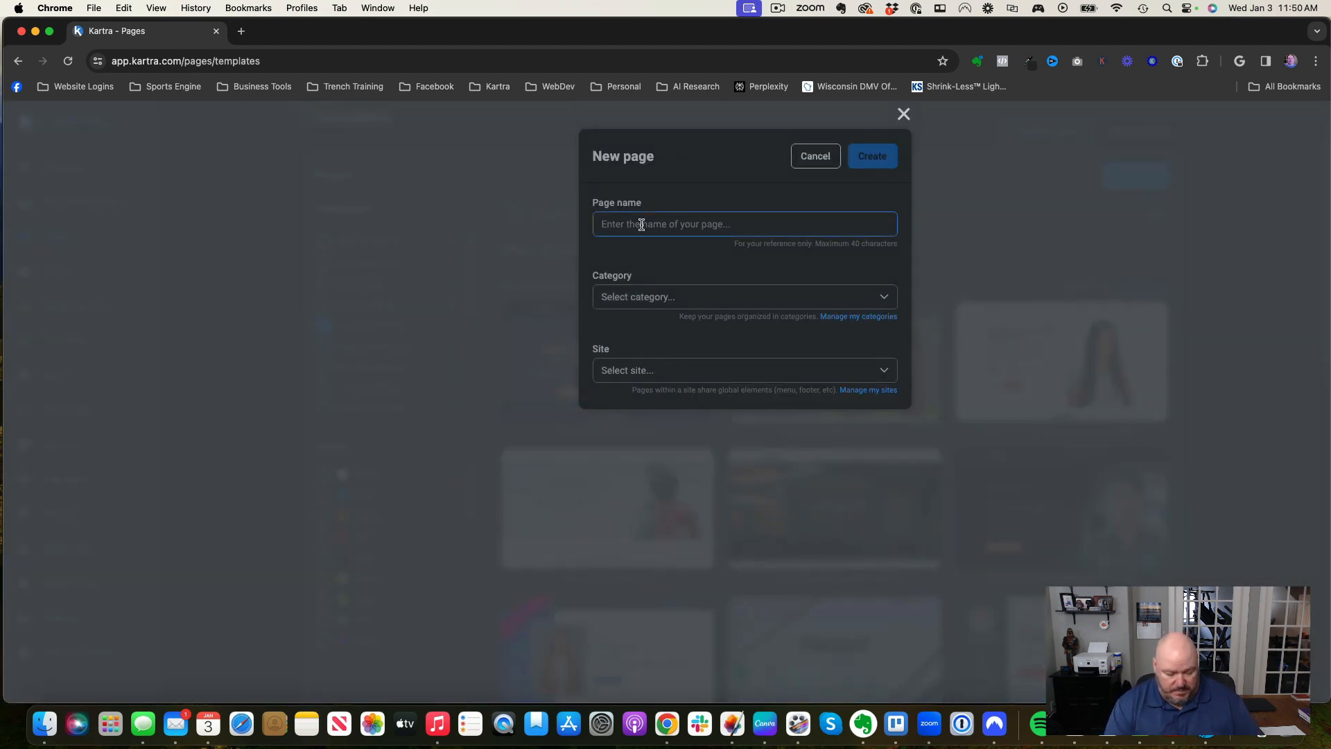
{"action": "type", "text": "ETst"}
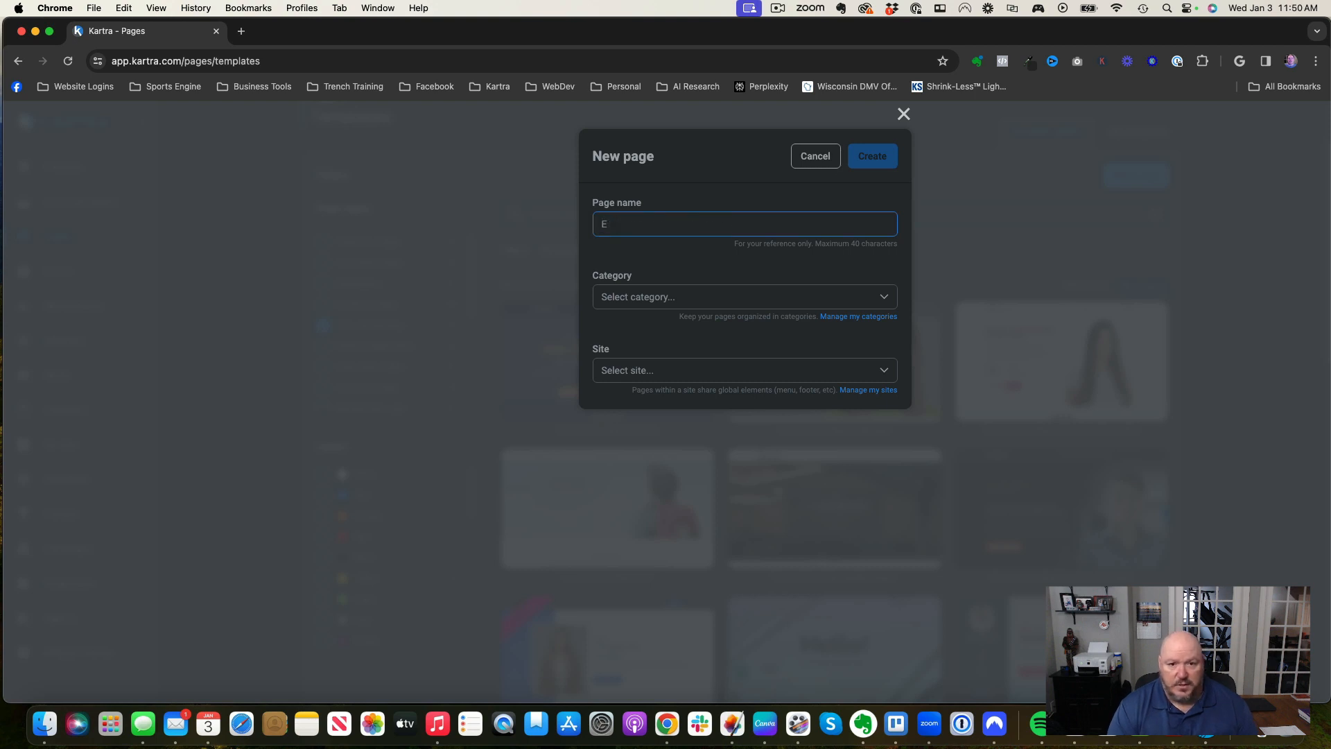
{"action": "key", "text": "BackSpace"}
{"action": "type", "text": "Test Page"}
Assign the page to "No category in particular" and the Crushing Marketing site, and create it
{"action": "left_click", "coordinate": [667, 297]}
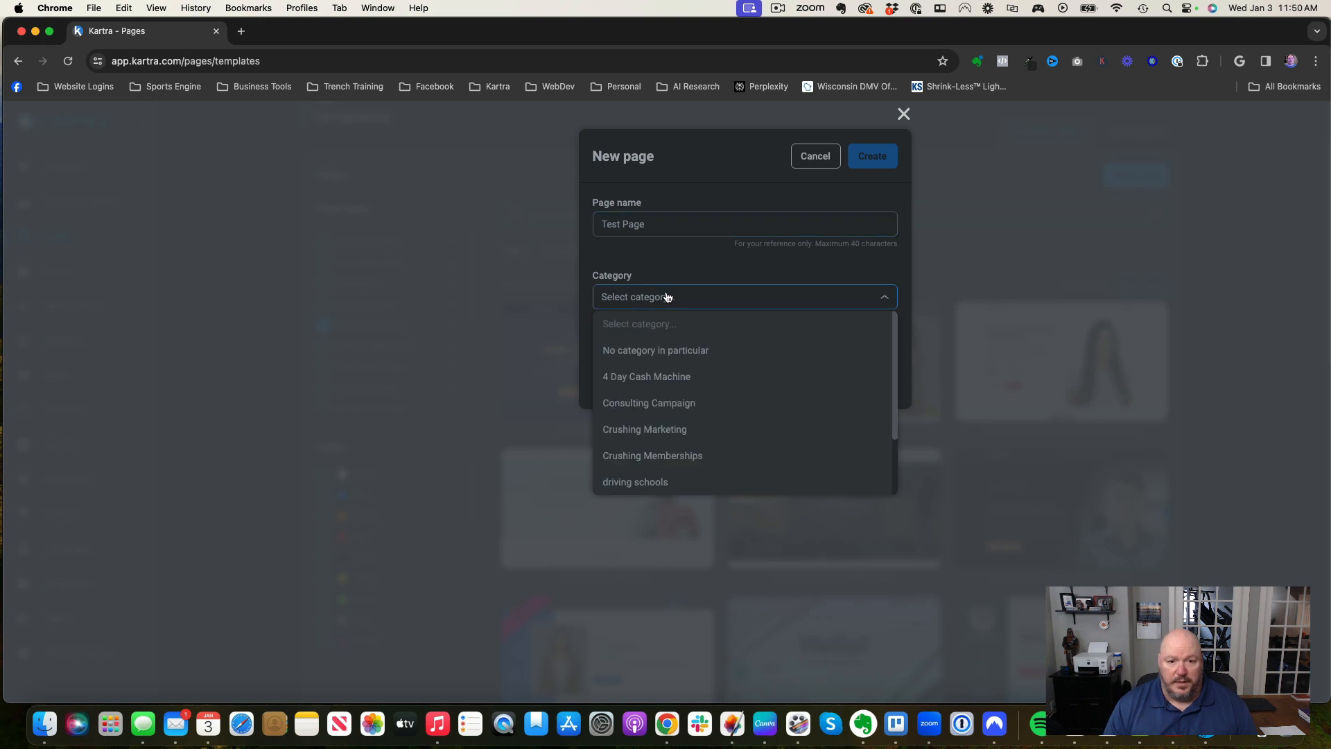
{"action": "left_click", "coordinate": [681, 352]}
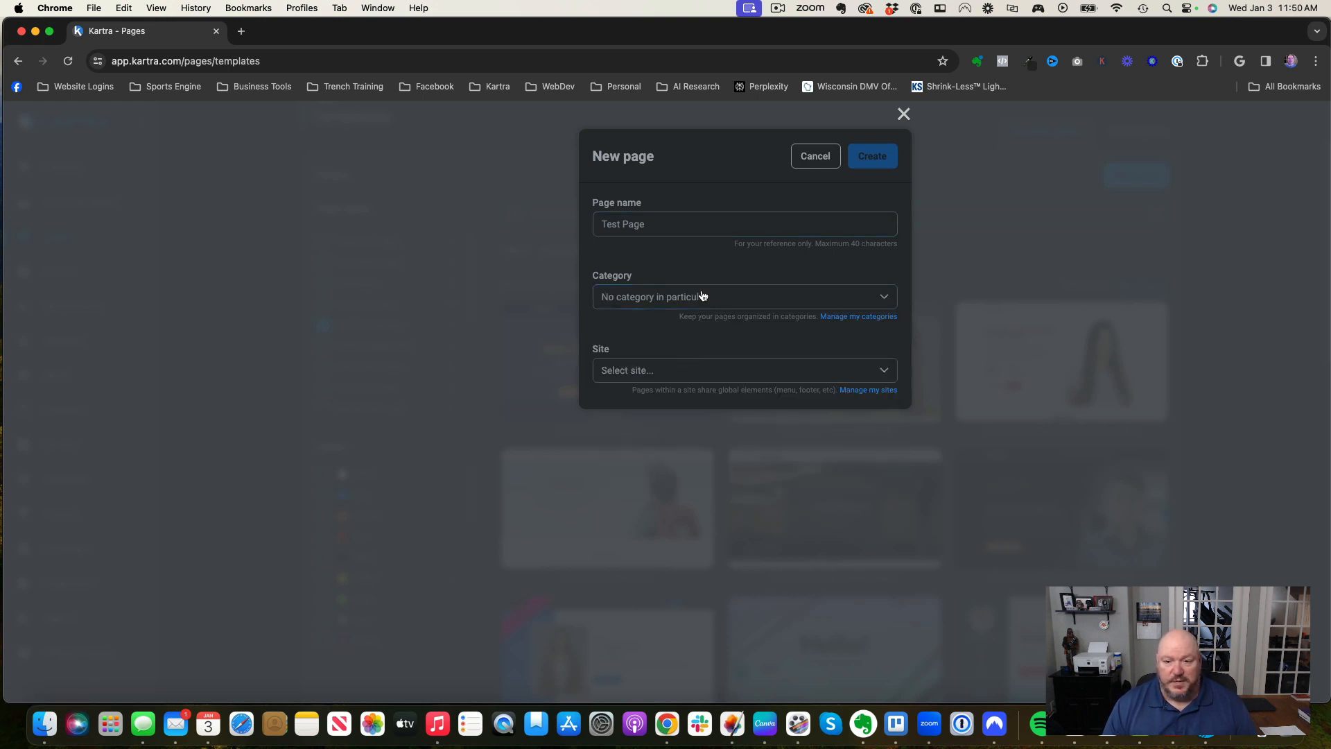
{"action": "left_click", "coordinate": [750, 378]}
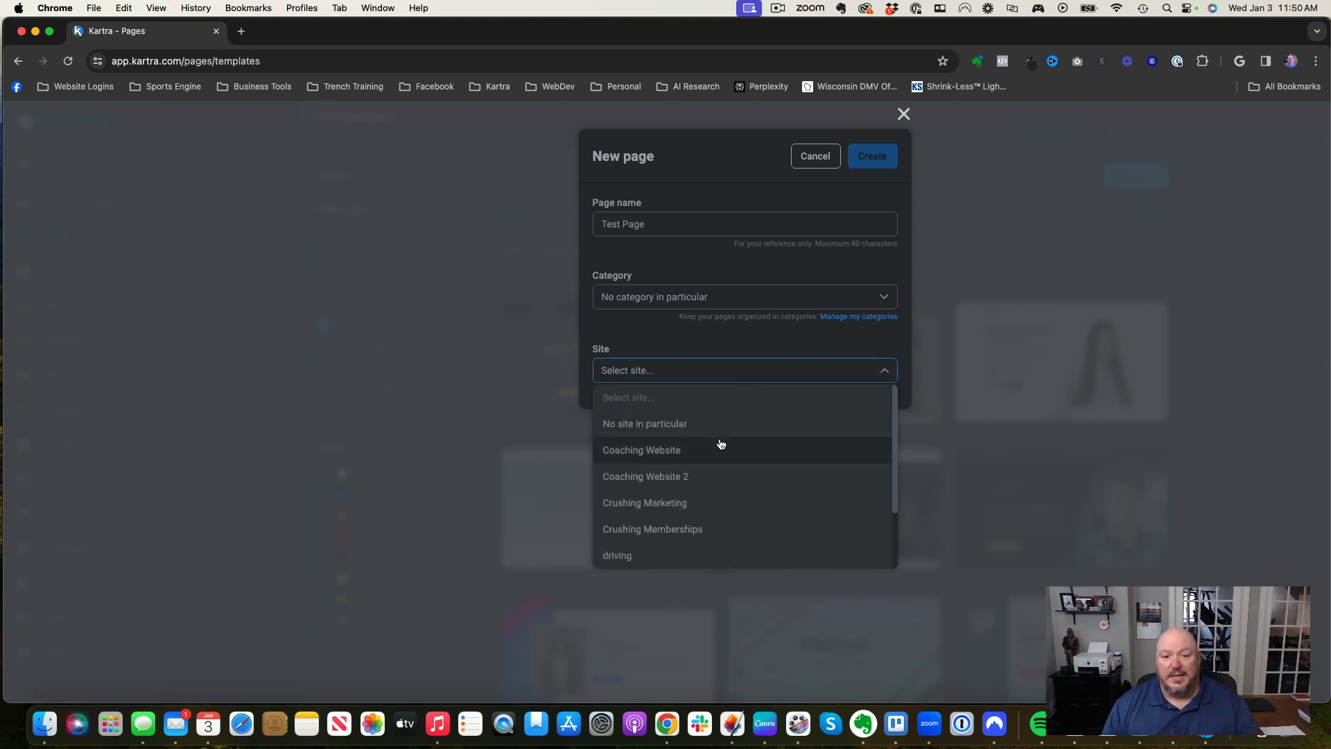
{"action": "left_click", "coordinate": [662, 505]}
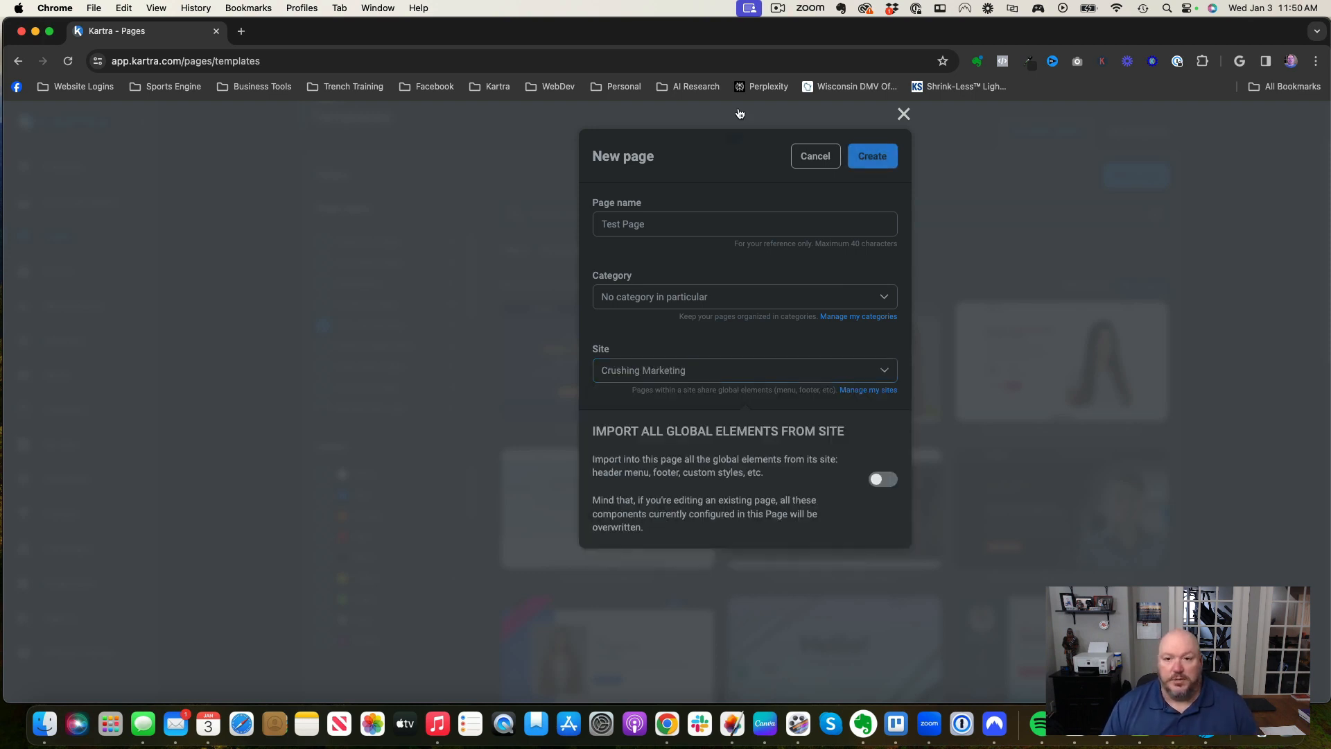
{"action": "left_click", "coordinate": [877, 153]}
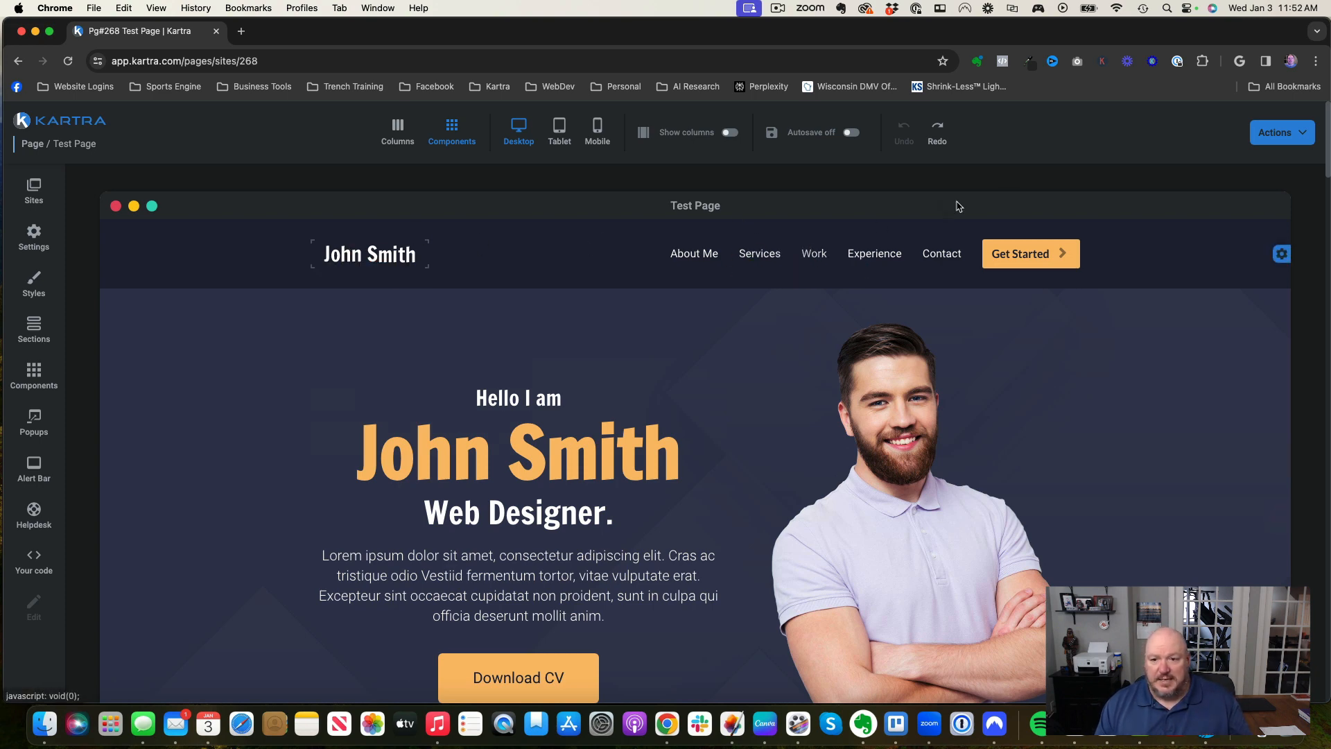
Change the font of the whole Lorem ipsum paragraph above the Download CV button to Montserrat
{"action": "mouse_move", "coordinate": [1031, 258]}
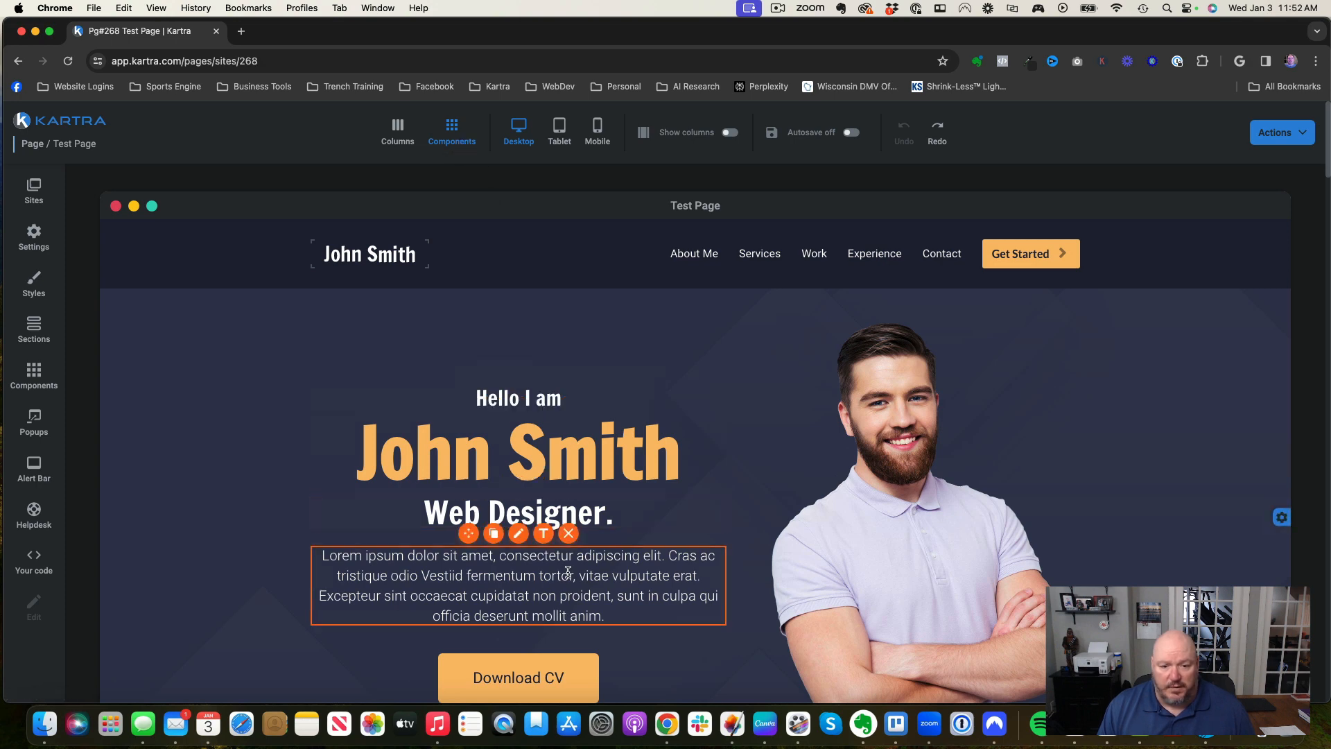
{"action": "scroll", "coordinate": [568, 571], "scroll_direction": "down", "scroll_amount": 2}
{"action": "scroll", "coordinate": [567, 570], "scroll_direction": "down", "scroll_amount": 4}
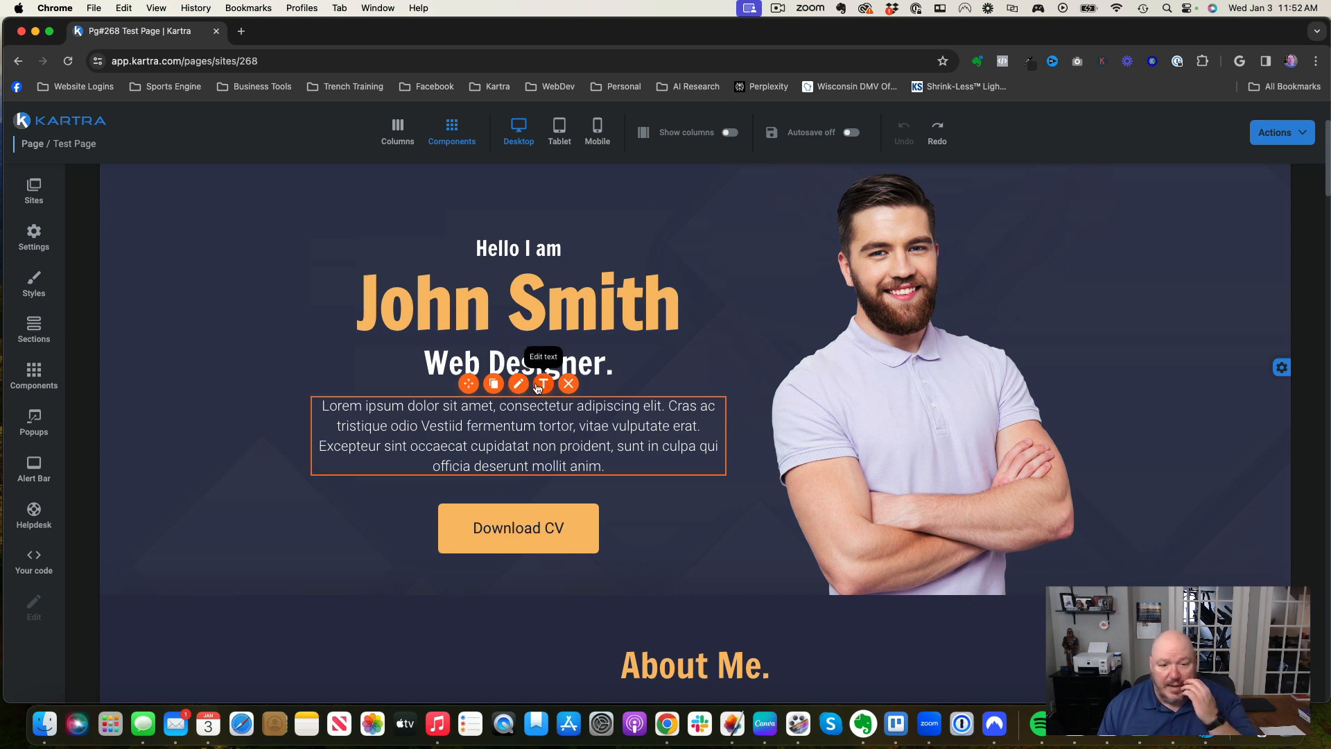
{"action": "left_click", "coordinate": [589, 482]}
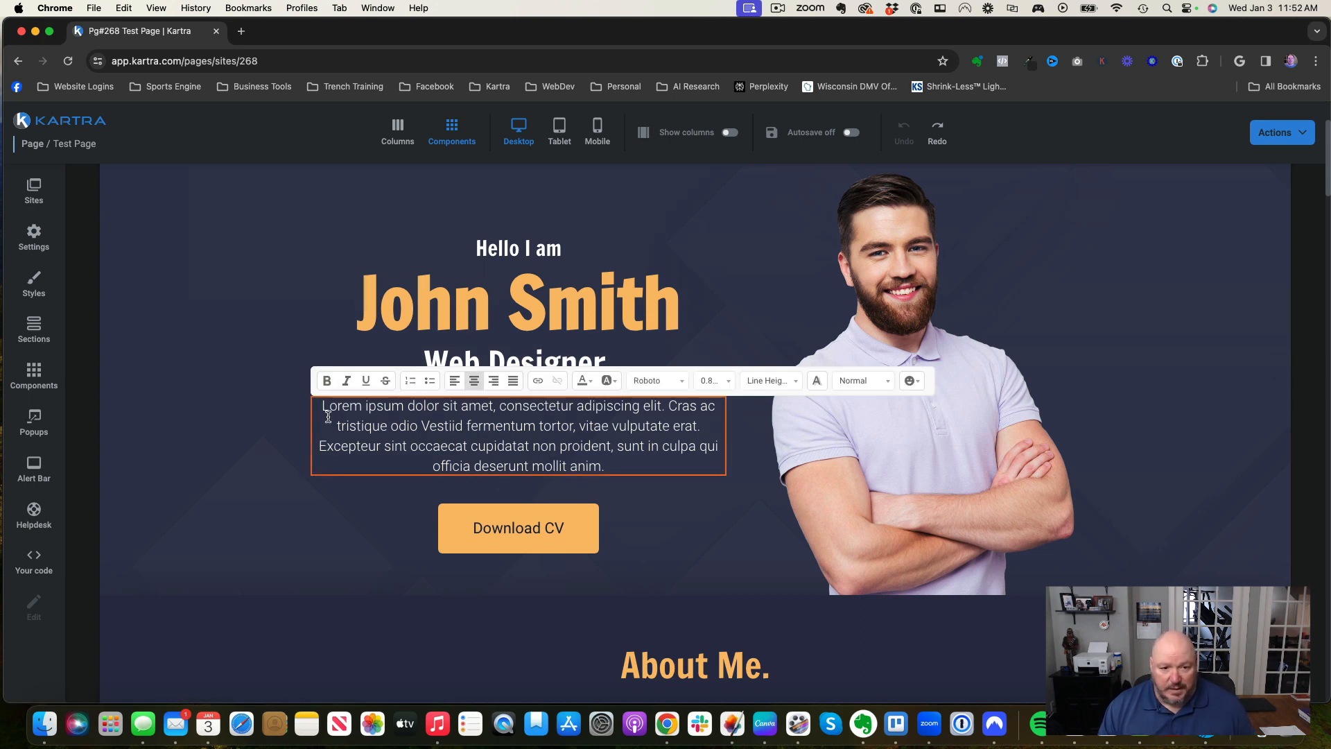
{"action": "left_click_drag", "start_coordinate": [321, 407], "coordinate": [638, 463]}
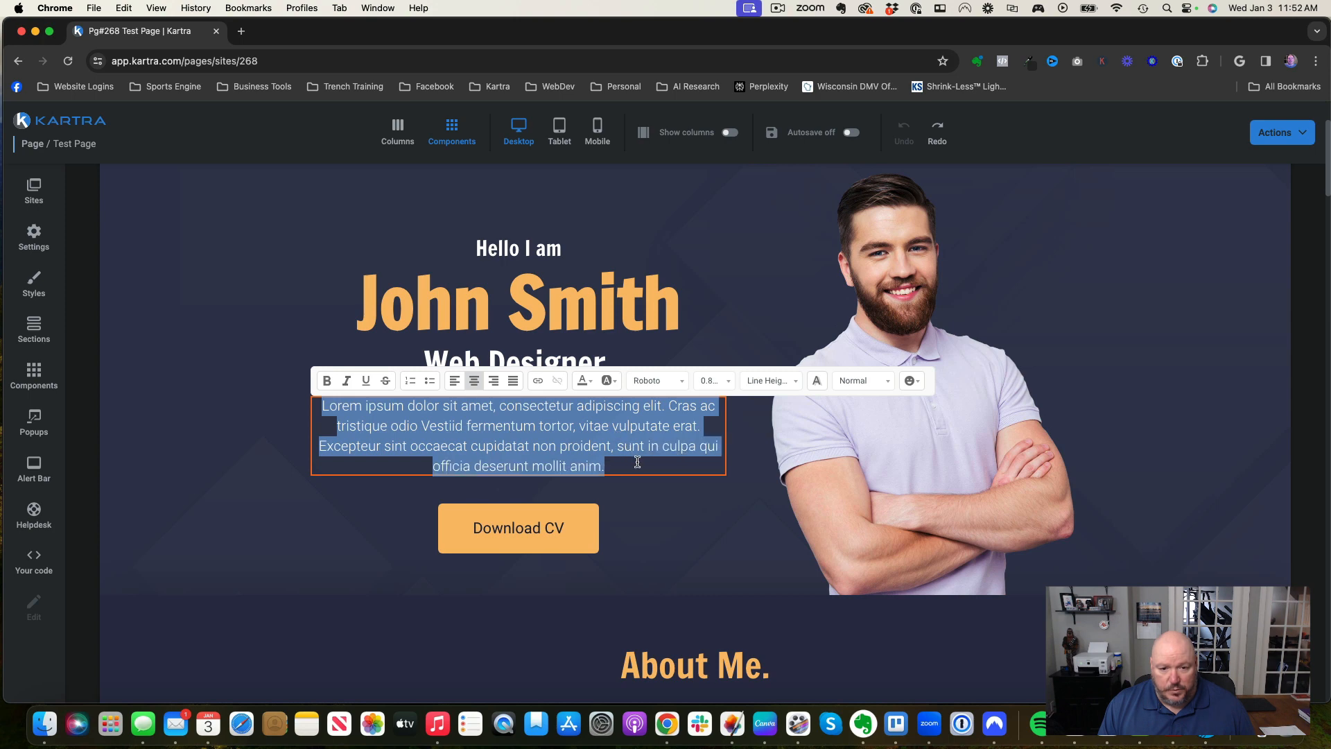
{"action": "left_click", "coordinate": [648, 381]}
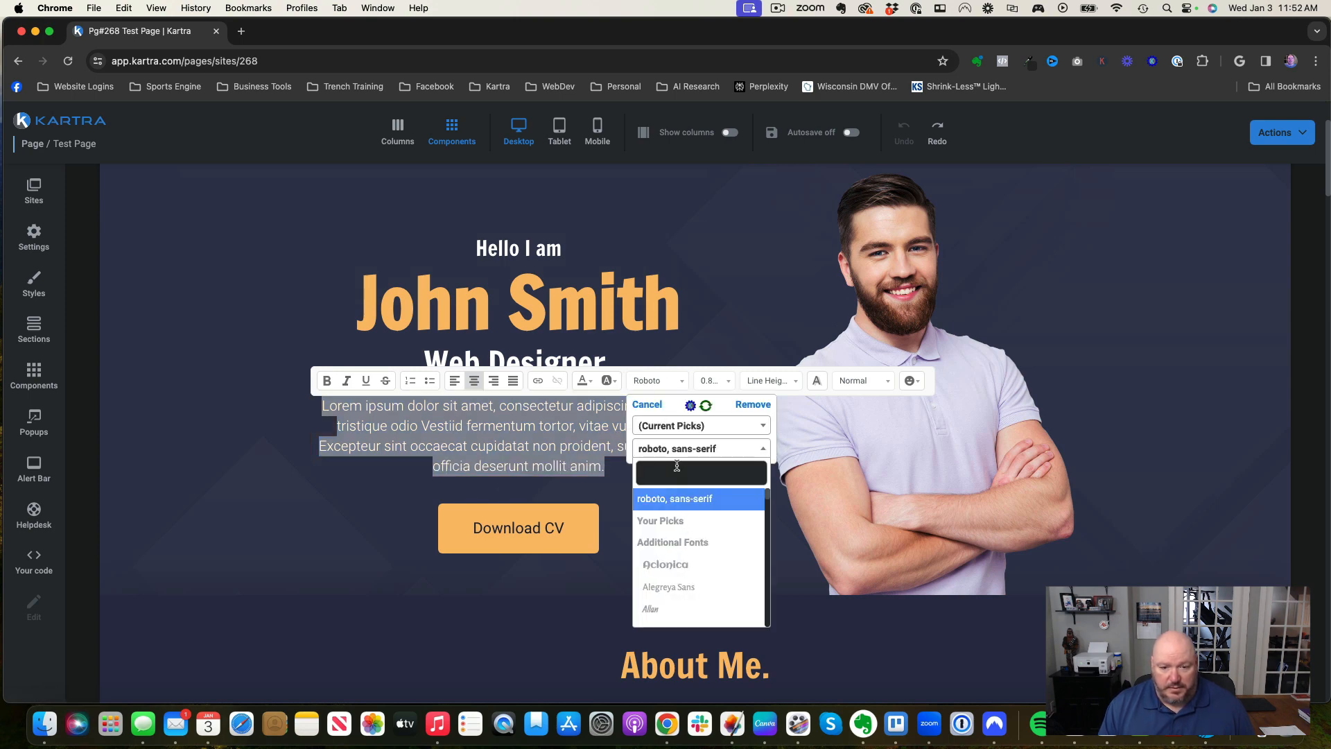
{"action": "type", "text": "mont"}
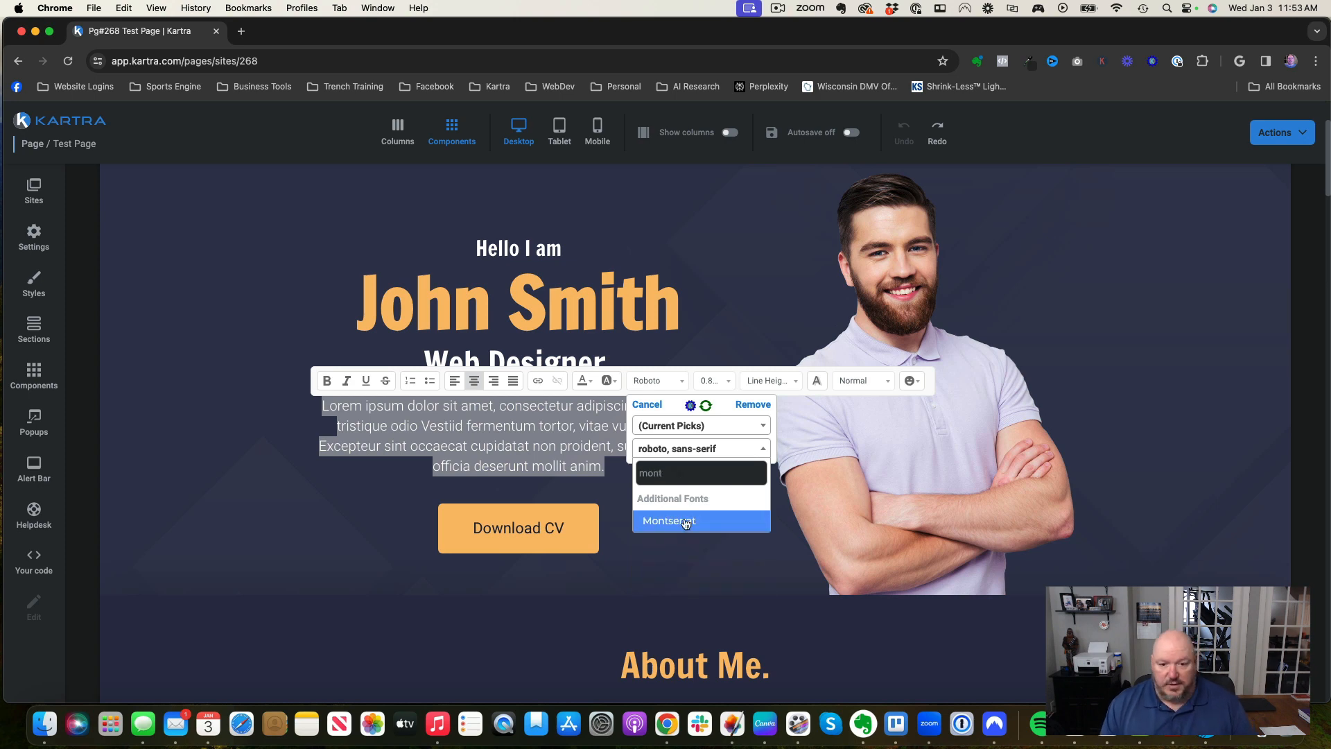
{"action": "left_click", "coordinate": [686, 524]}
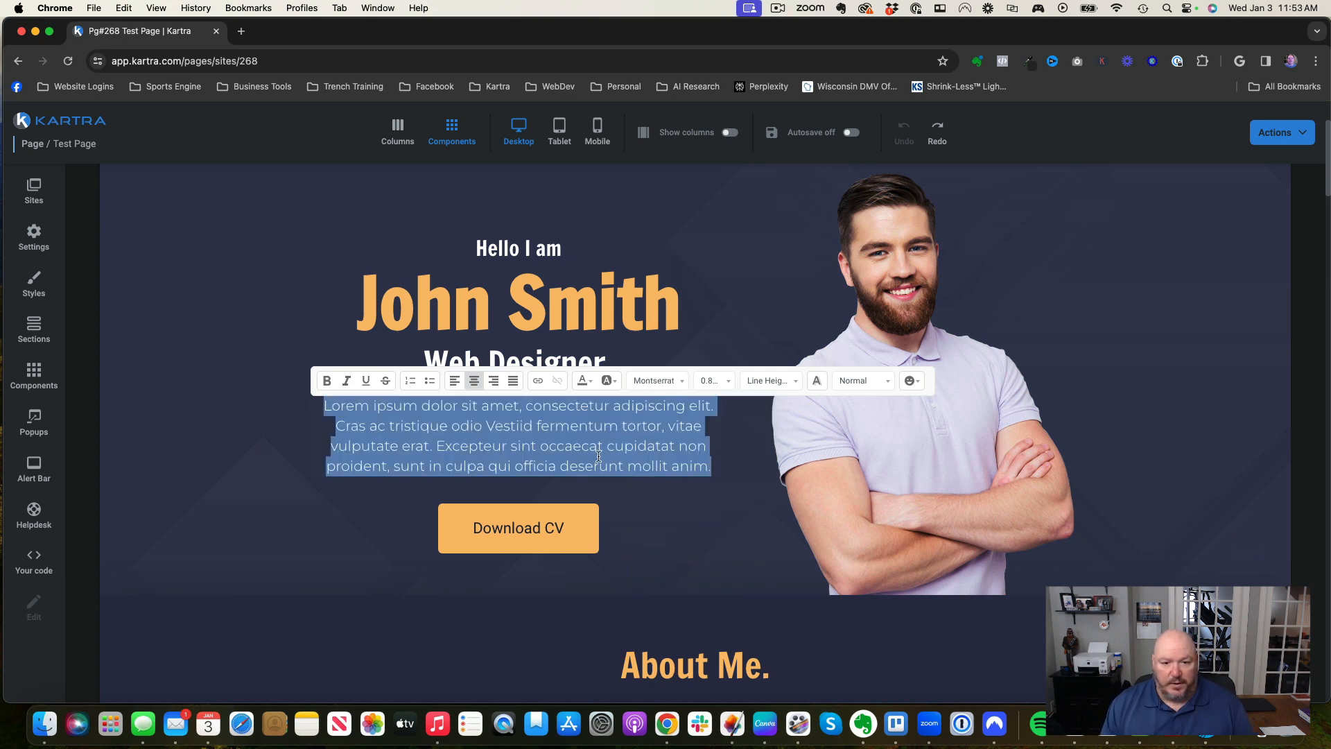
{"action": "left_click", "coordinate": [713, 444]}
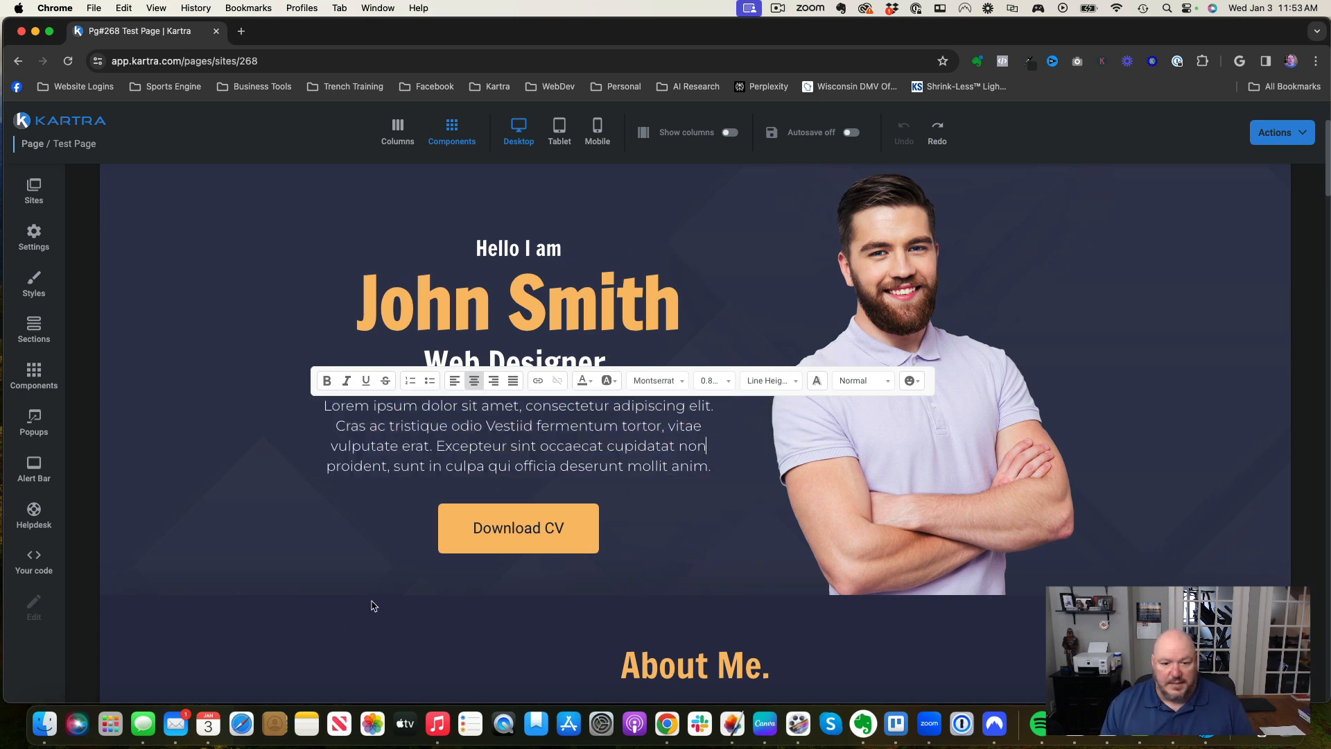
{"action": "mouse_move", "coordinate": [499, 530]}
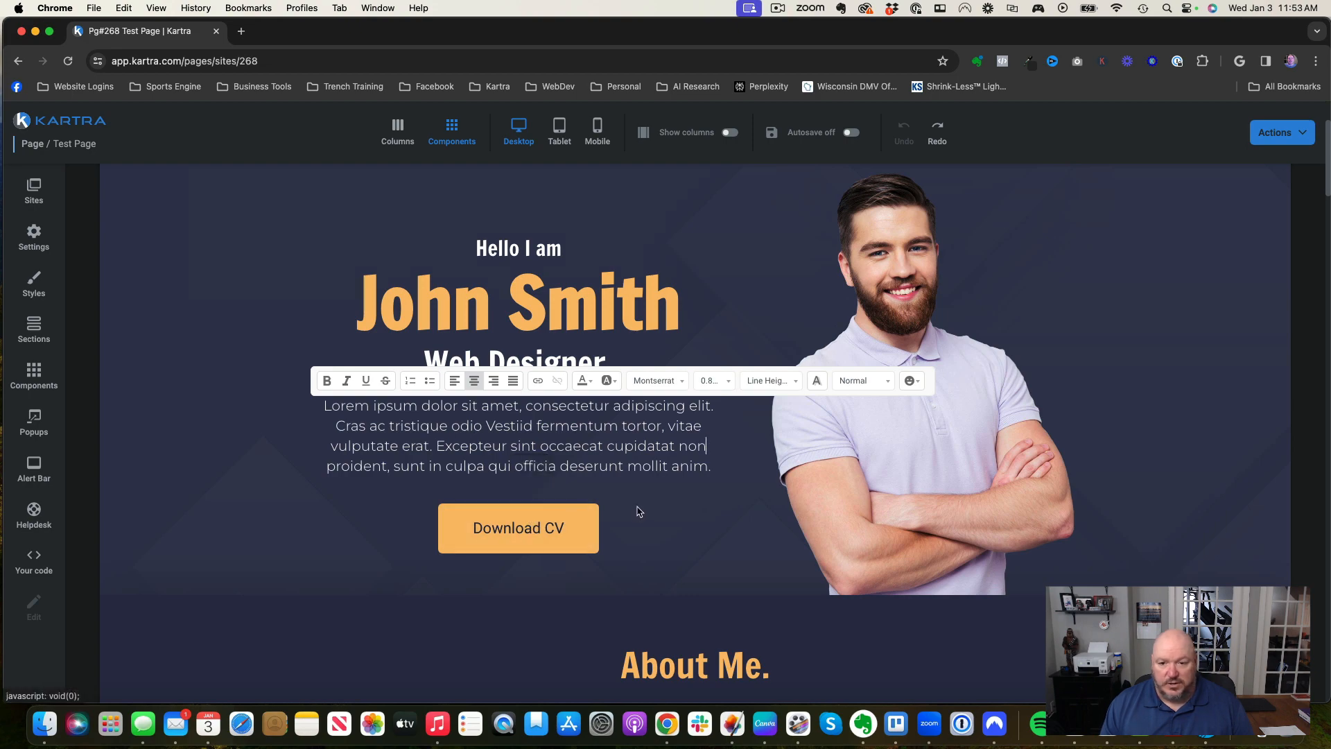
{"action": "scroll", "coordinate": [814, 493], "scroll_direction": "down", "scroll_amount": 15}
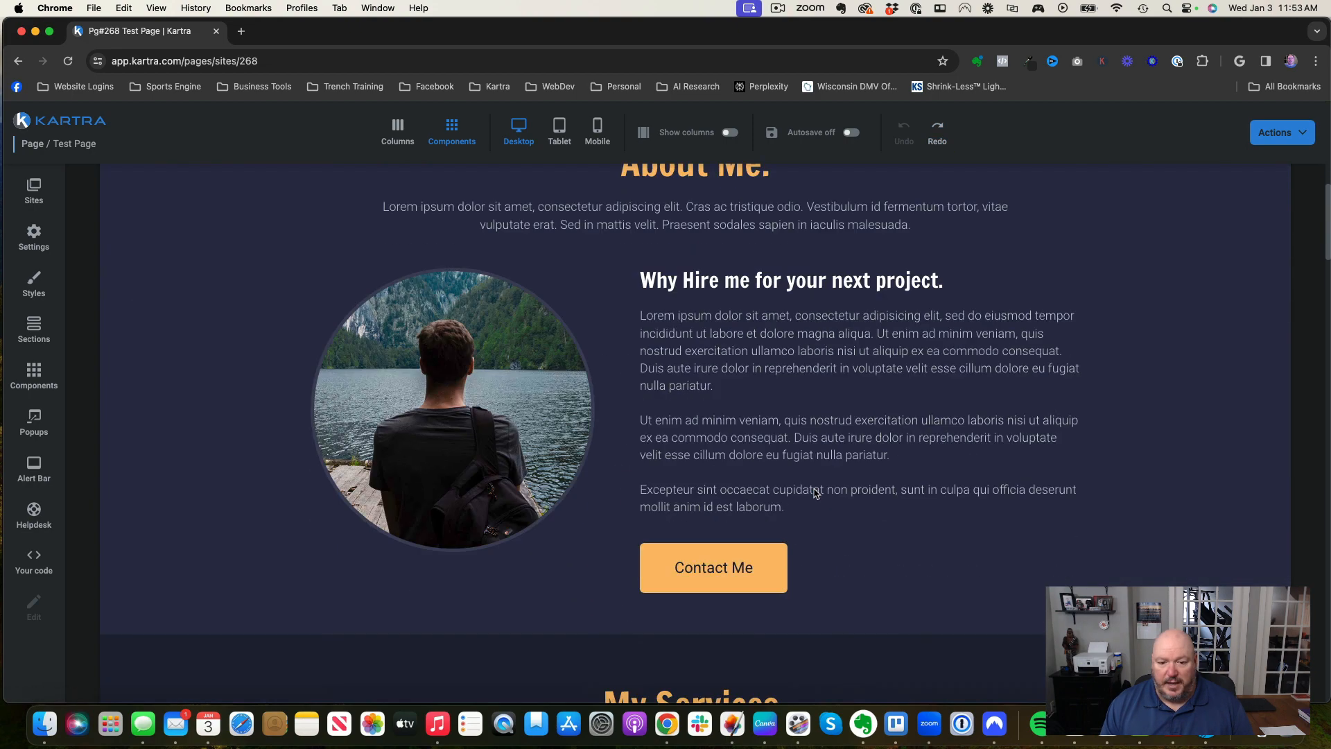
{"action": "scroll", "coordinate": [814, 492], "scroll_direction": "up", "scroll_amount": 15}
{"action": "scroll", "coordinate": [814, 493], "scroll_direction": "up", "scroll_amount": 3}
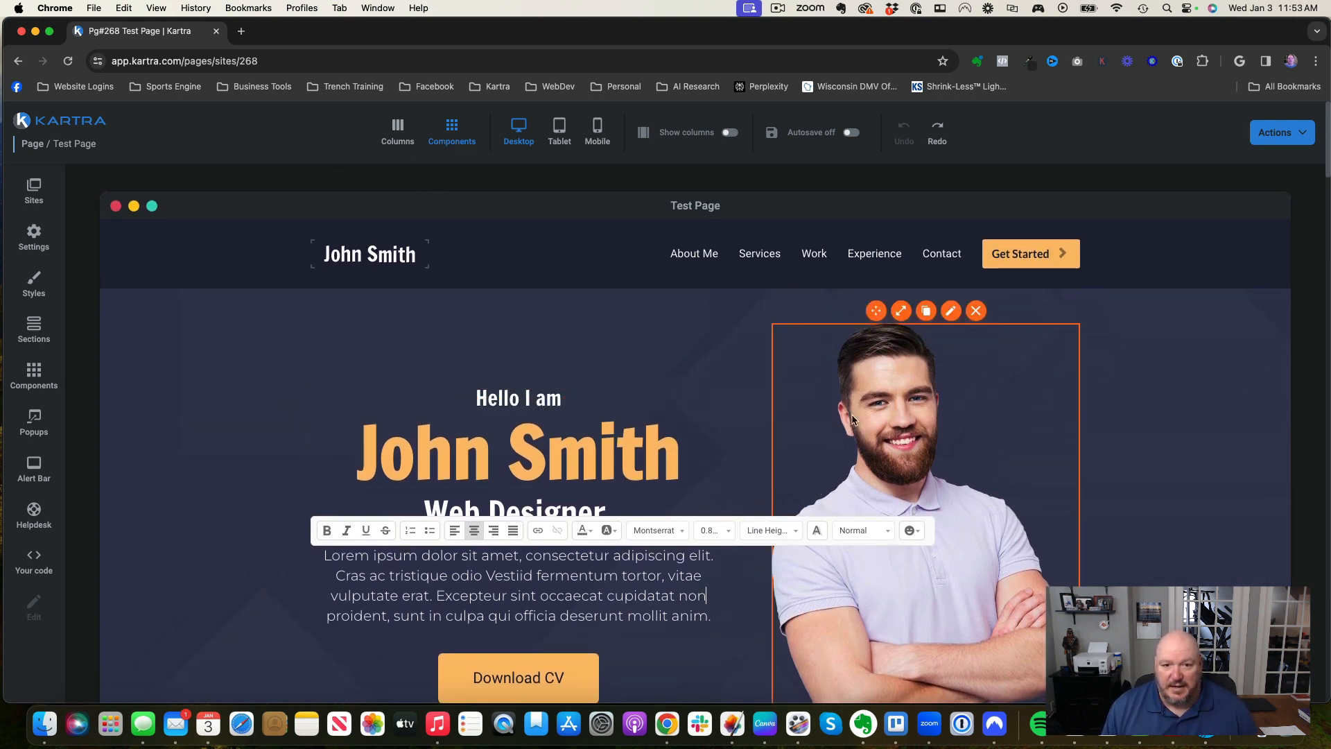
In column editing mode, resize the hero row's two columns to 50% each and restore their original 58.33% and 41.67% widths
{"action": "left_click", "coordinate": [397, 131]}
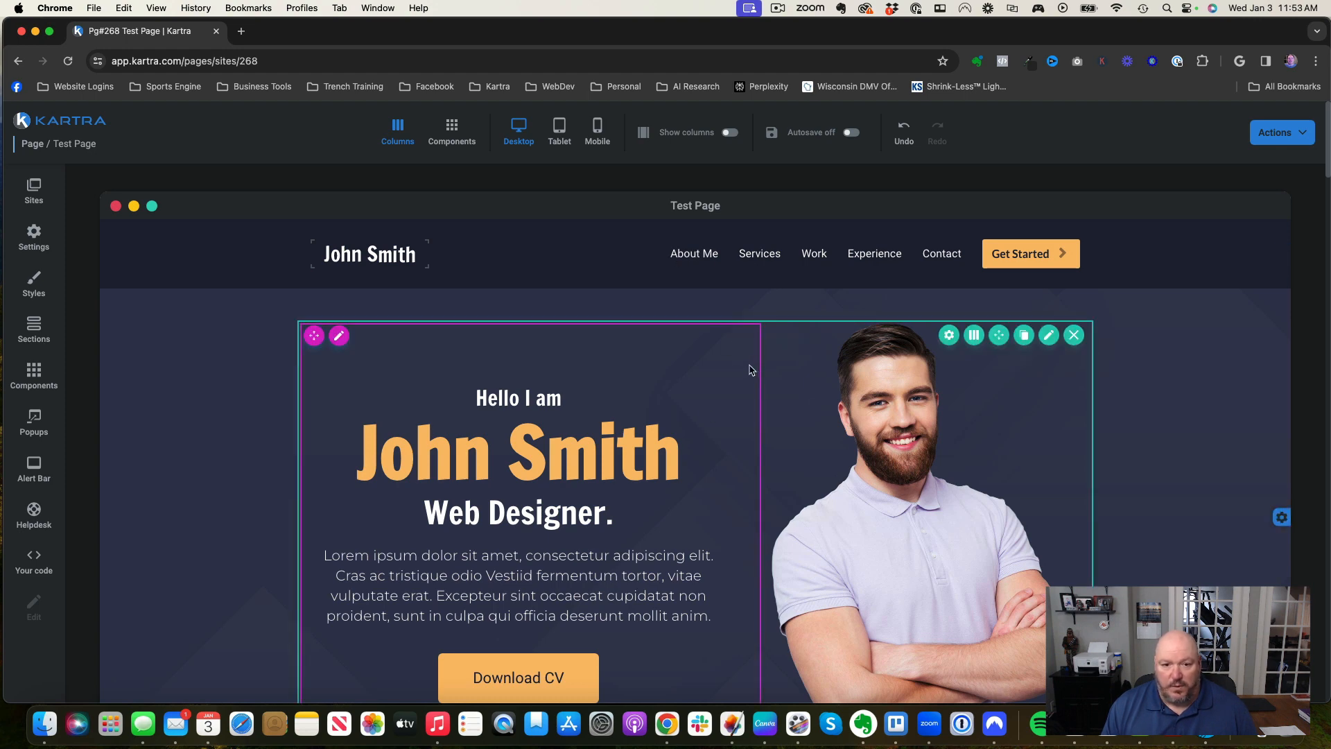
{"action": "left_click", "coordinate": [973, 338]}
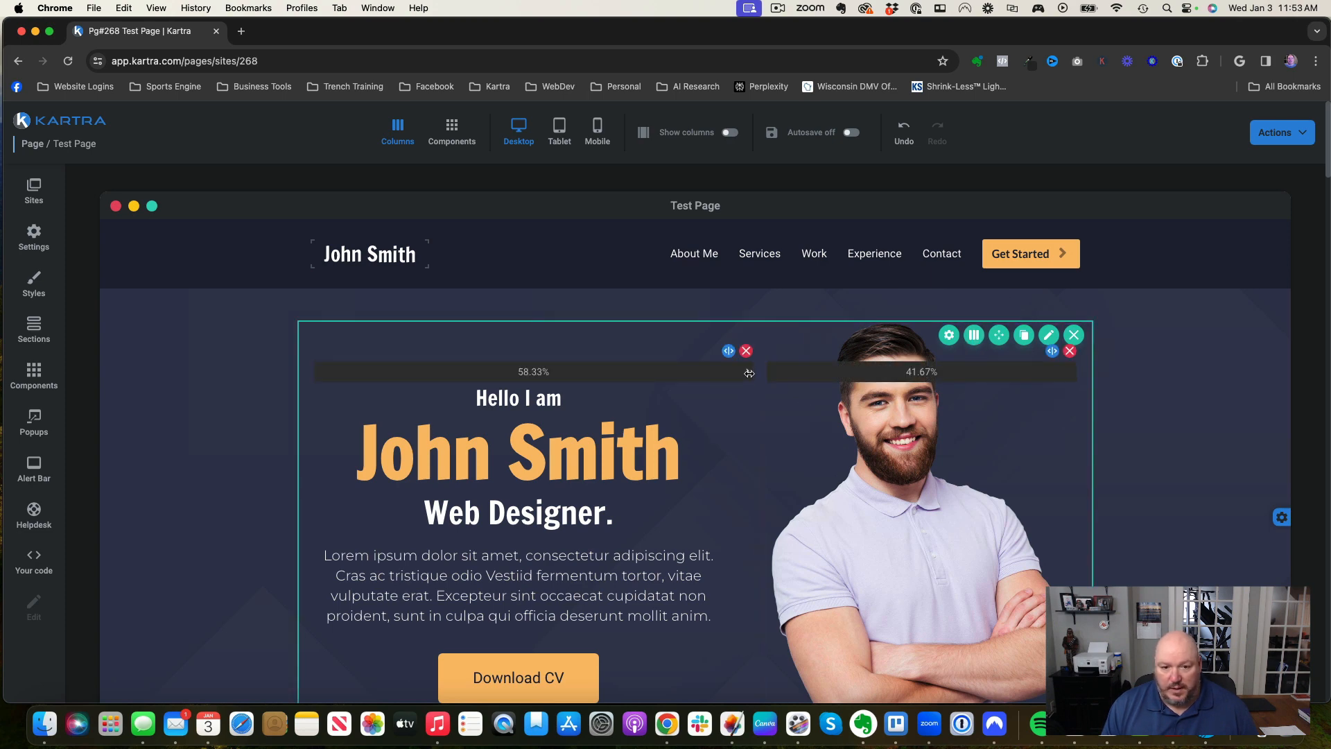
{"action": "mouse_move", "coordinate": [749, 373]}
{"action": "left_mouse_down"}
{"action": "mouse_move", "coordinate": [702, 382]}
{"action": "mouse_move", "coordinate": [725, 372]}
{"action": "left_mouse_up"}
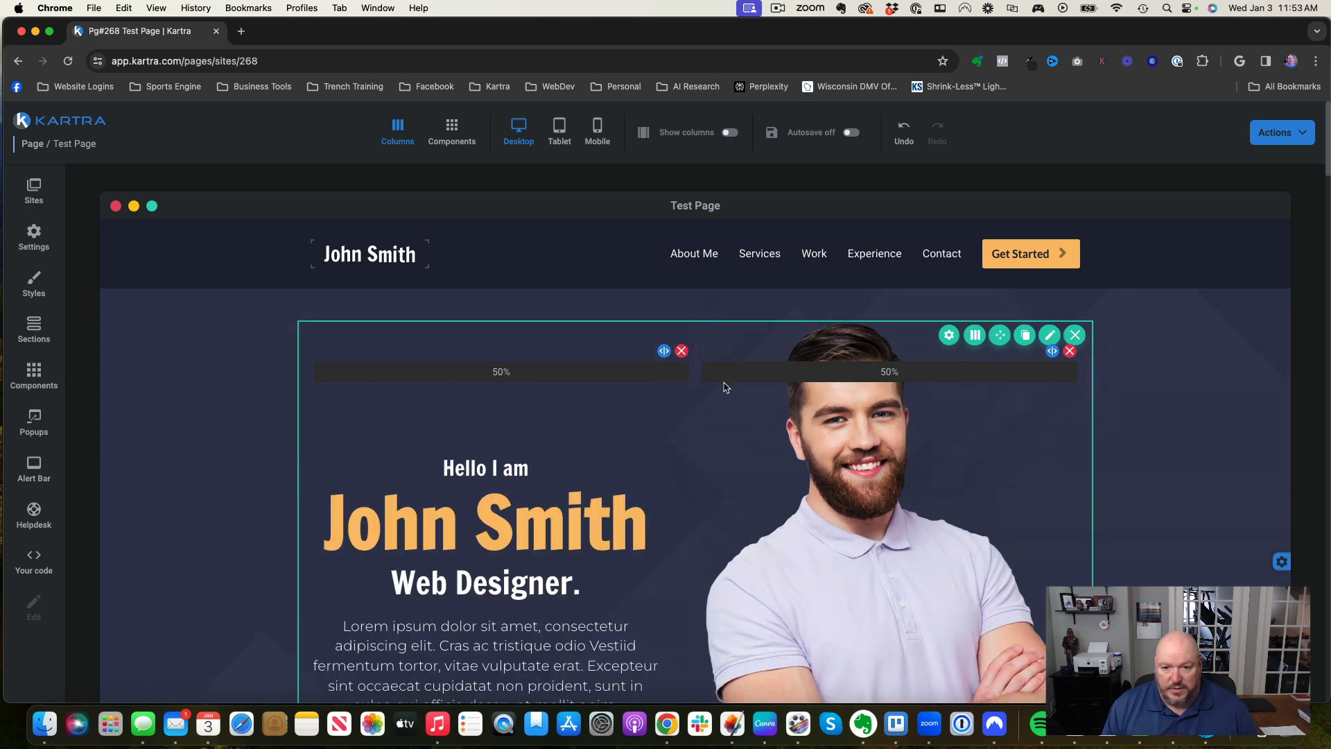
{"action": "left_click_drag", "start_coordinate": [706, 373], "coordinate": [739, 370]}
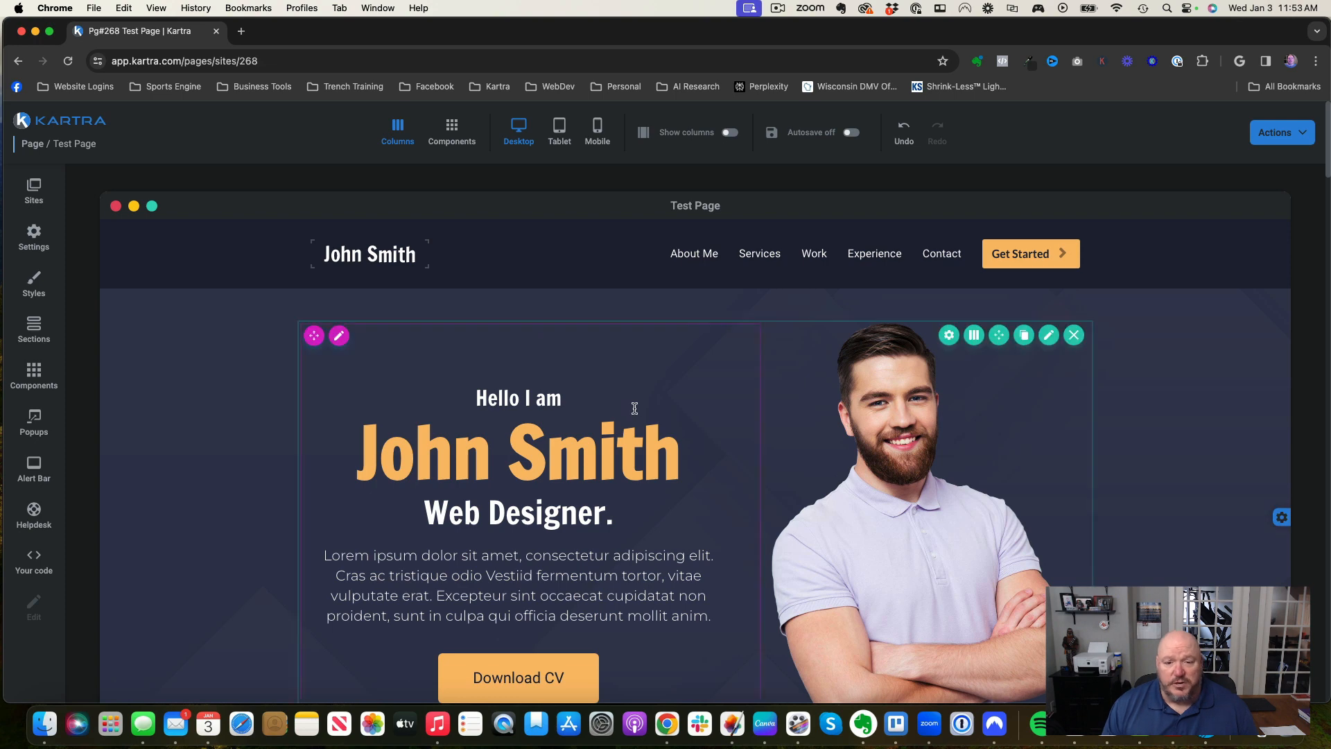
{"action": "scroll", "coordinate": [631, 408], "scroll_direction": "down", "scroll_amount": 5}
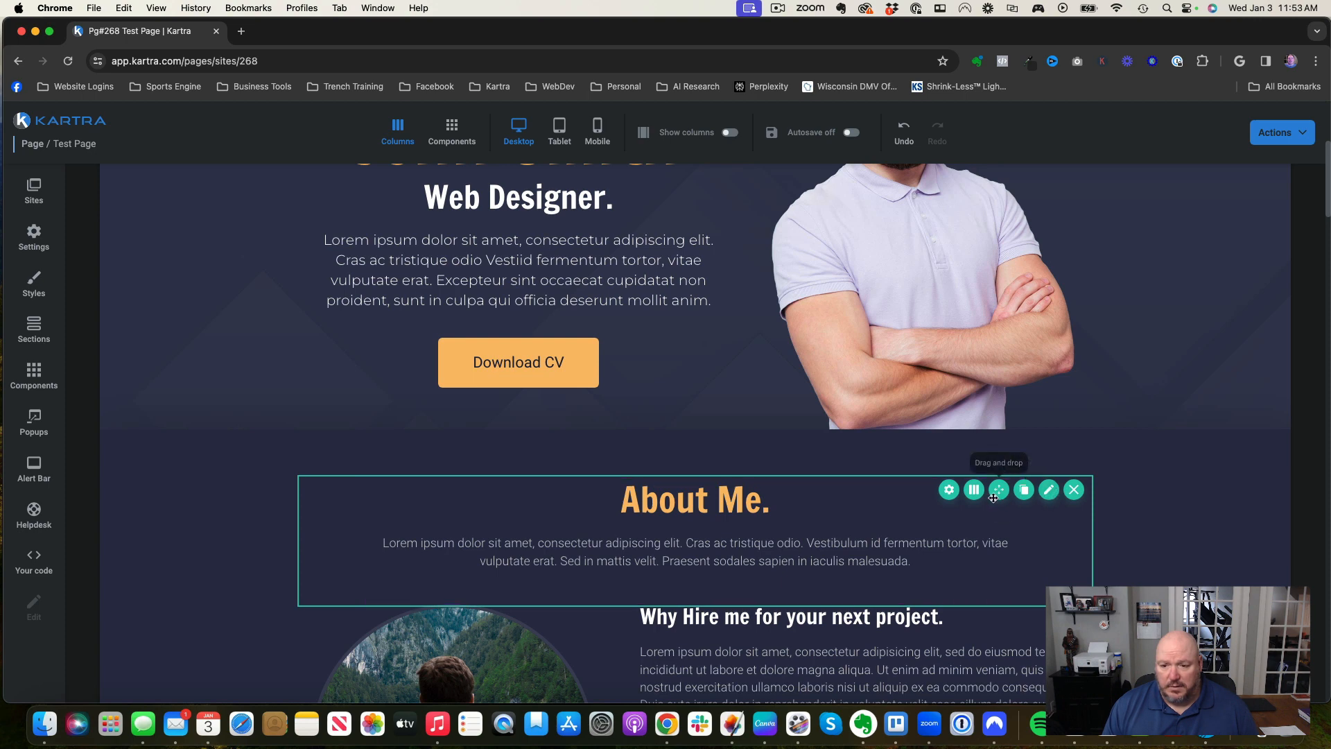
{"action": "scroll", "coordinate": [931, 529], "scroll_direction": "up", "scroll_amount": 5}
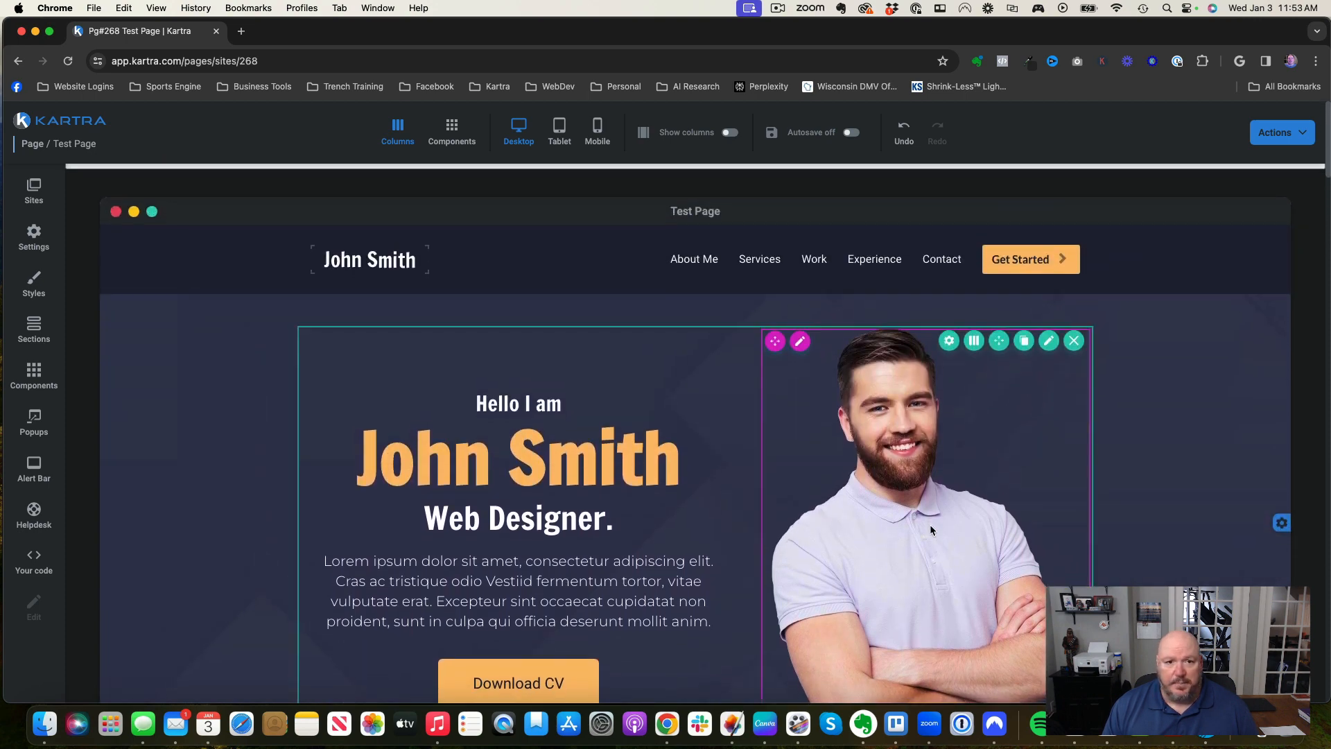
Switch back to component editing, preview the page in tablet and mobile views, and return to desktop view
{"action": "left_click", "coordinate": [451, 130]}
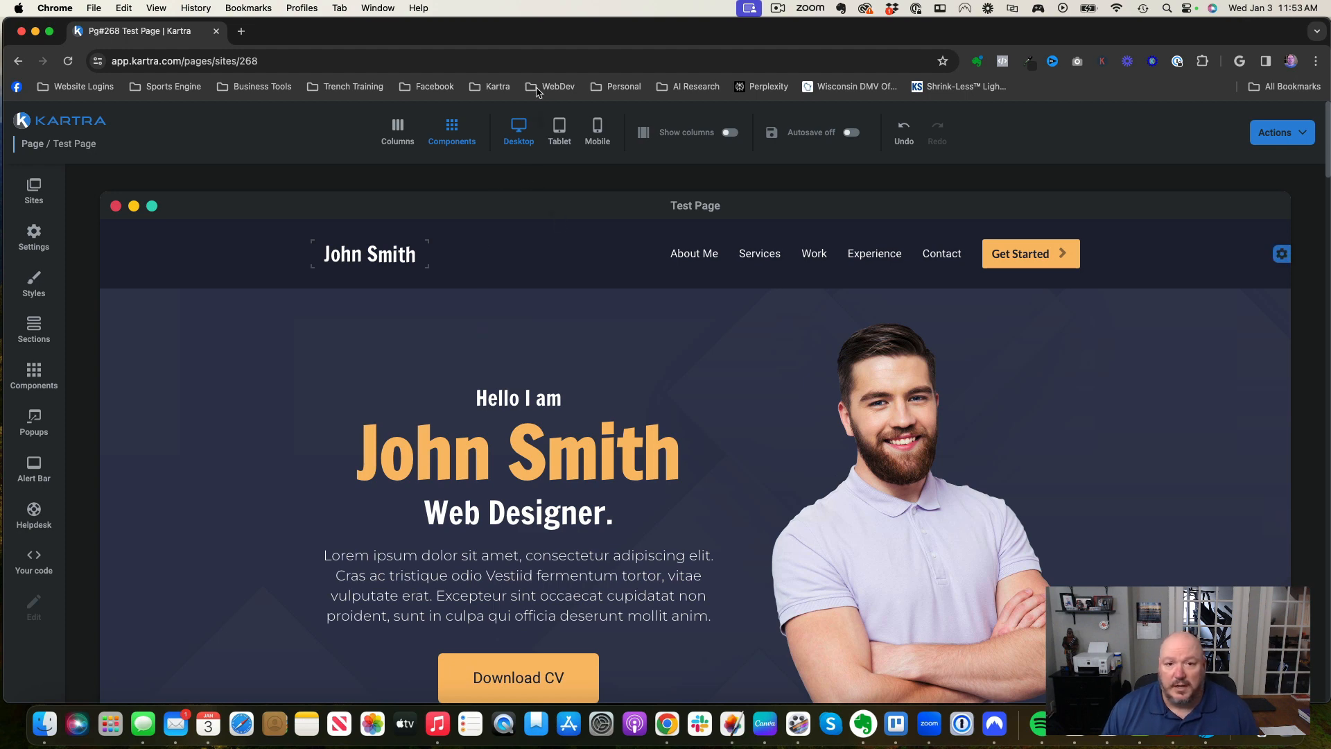
{"action": "left_click", "coordinate": [560, 131]}
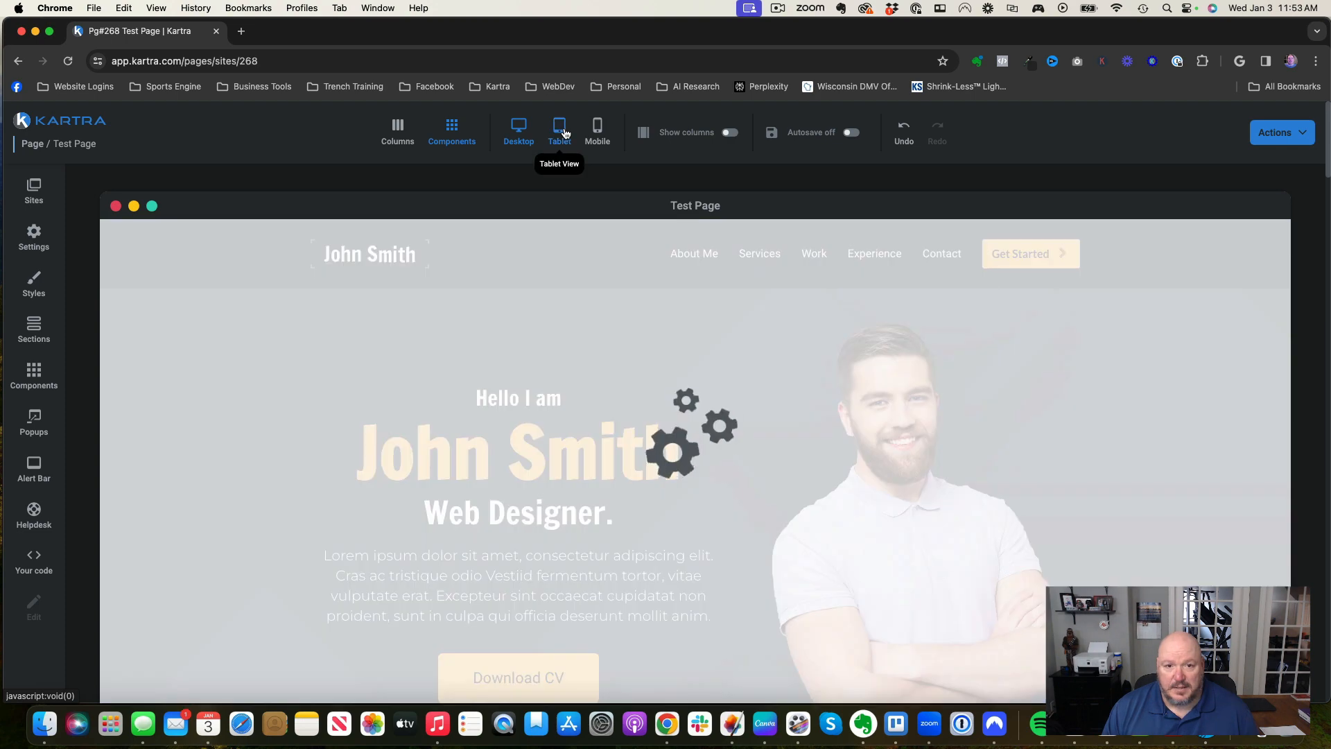
{"action": "left_click", "coordinate": [605, 136]}
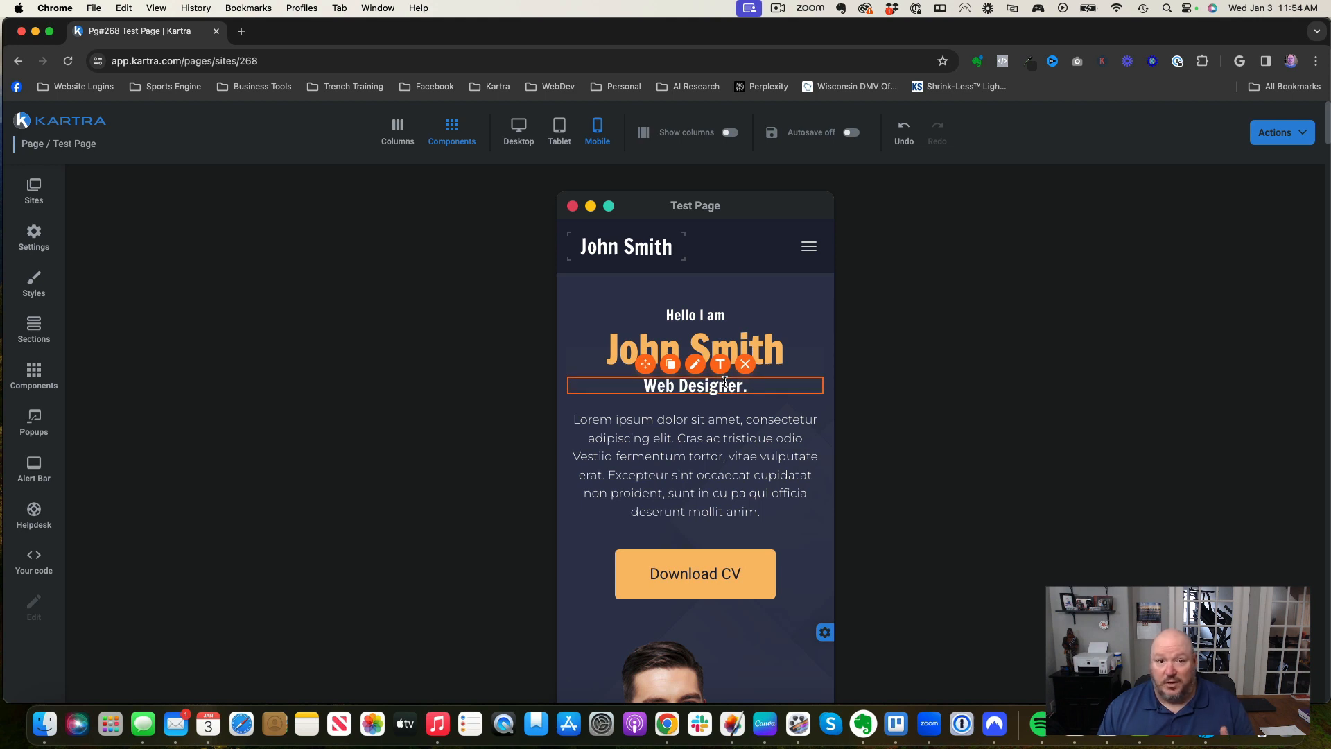
{"action": "left_click", "coordinate": [519, 144]}
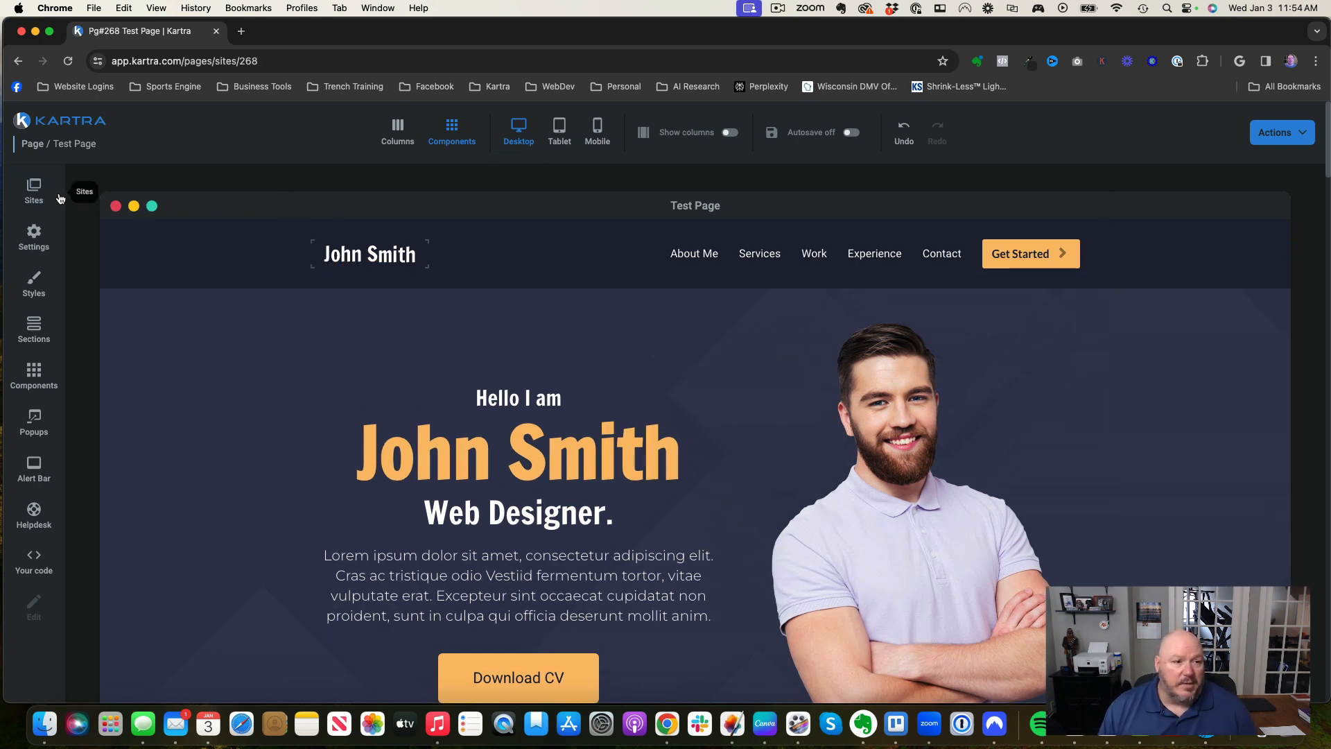
Examine the options for exporting components to the site and the page settings for SEO parameters, tracking codes and tags
{"action": "left_click", "coordinate": [33, 192]}
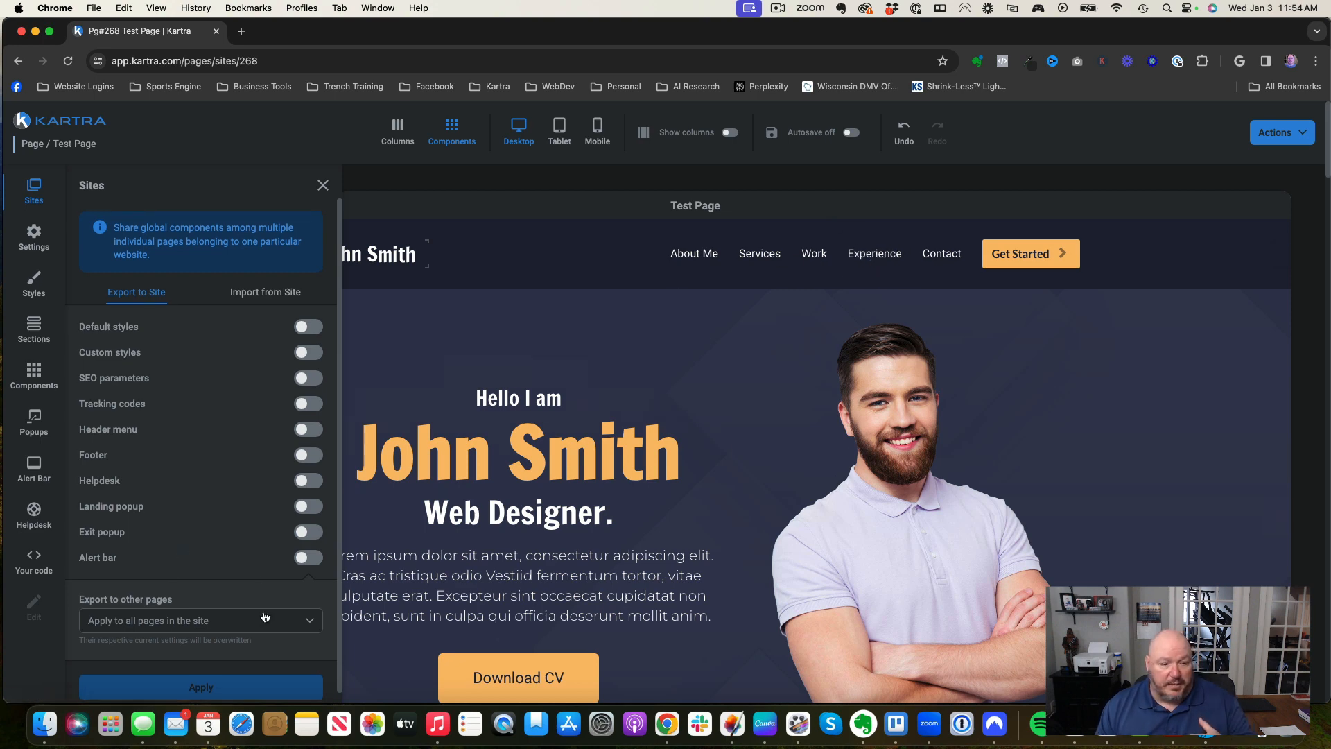
{"action": "scroll", "coordinate": [253, 613], "scroll_direction": "down", "scroll_amount": 1}
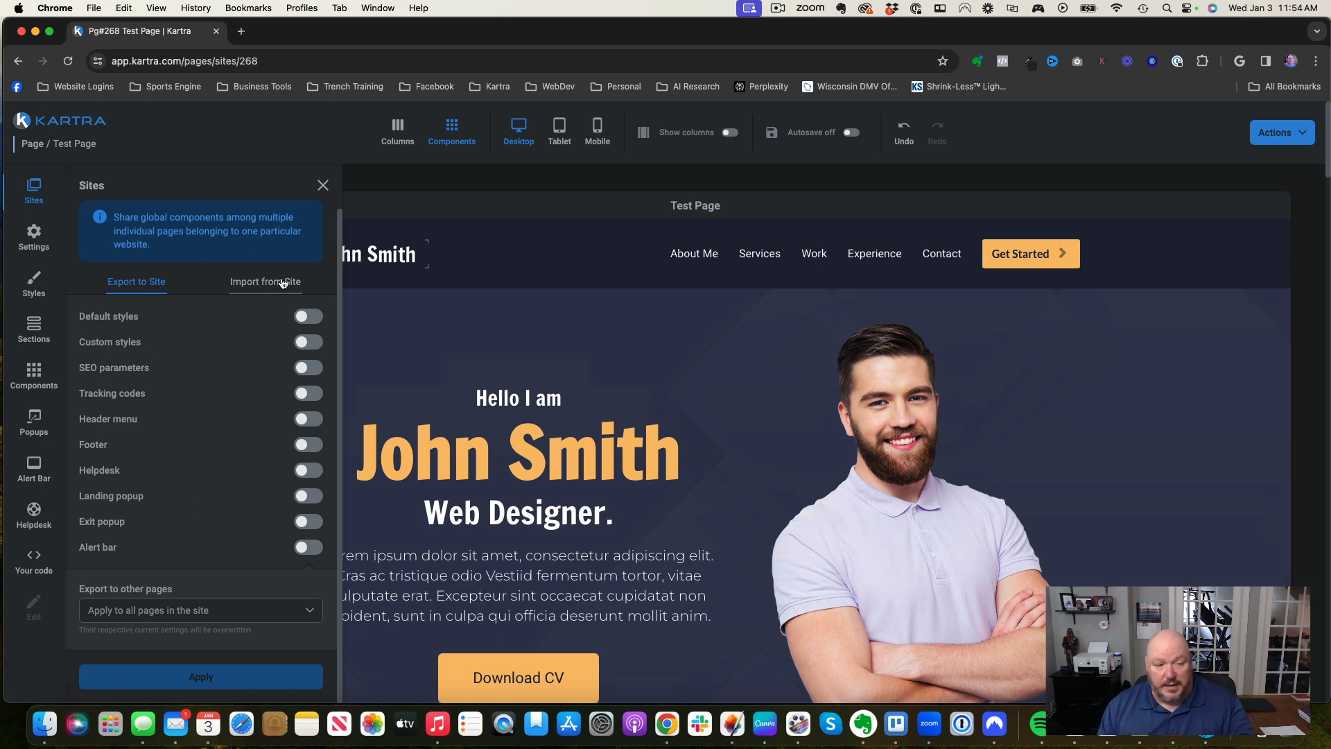
{"action": "left_click", "coordinate": [25, 237]}
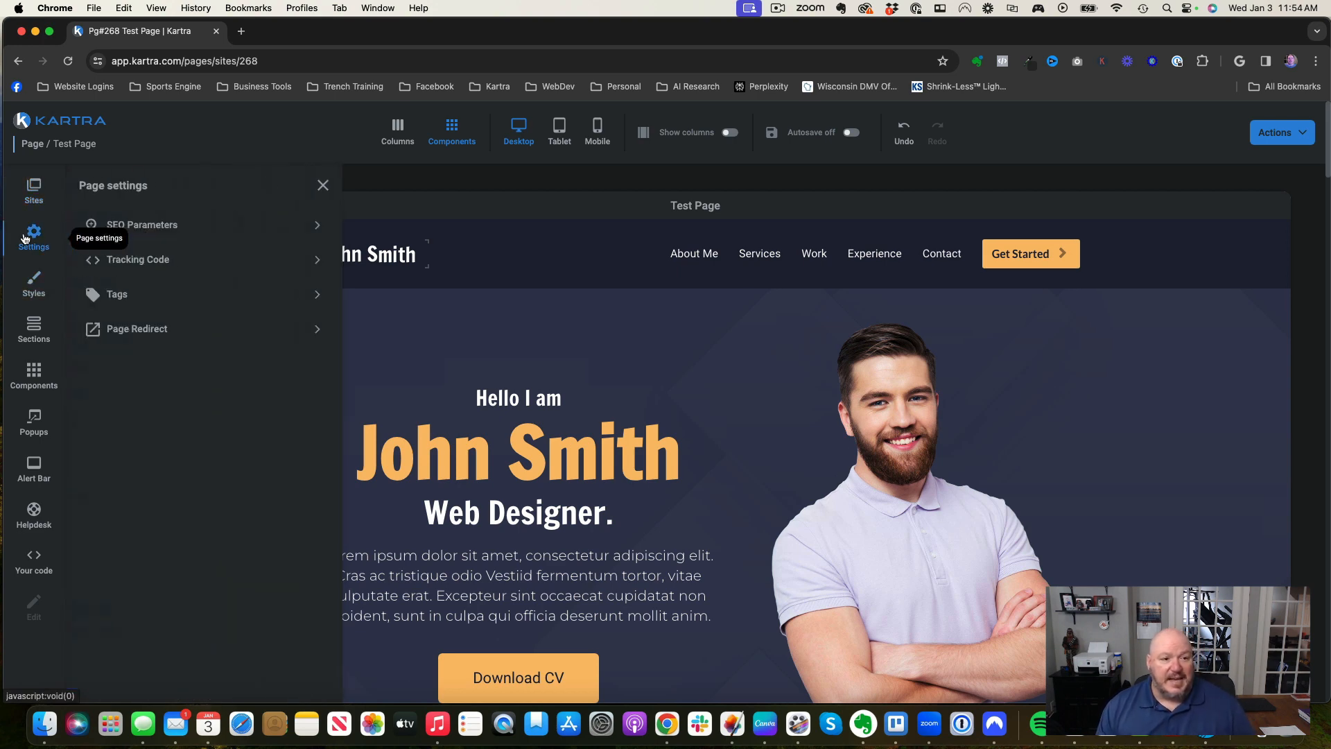
{"action": "left_click", "coordinate": [180, 225]}
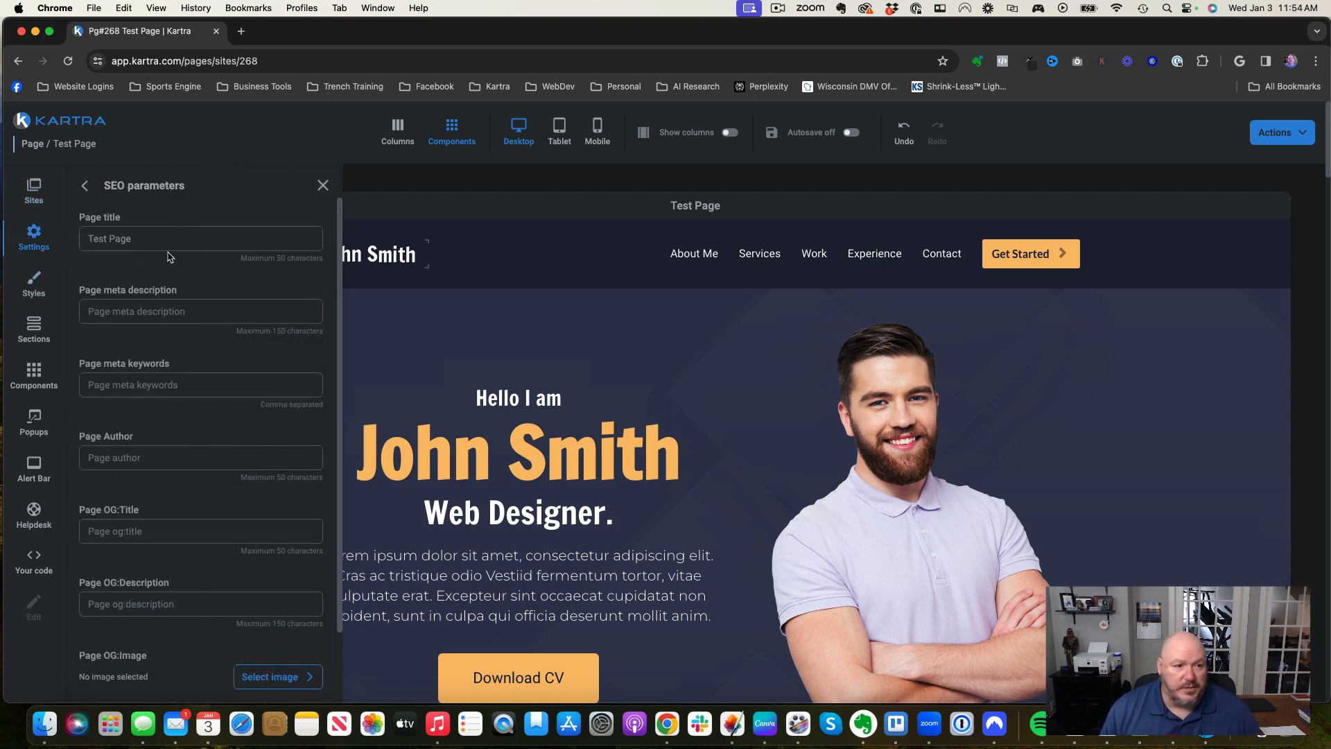
{"action": "scroll", "coordinate": [168, 312], "scroll_direction": "down", "scroll_amount": 2}
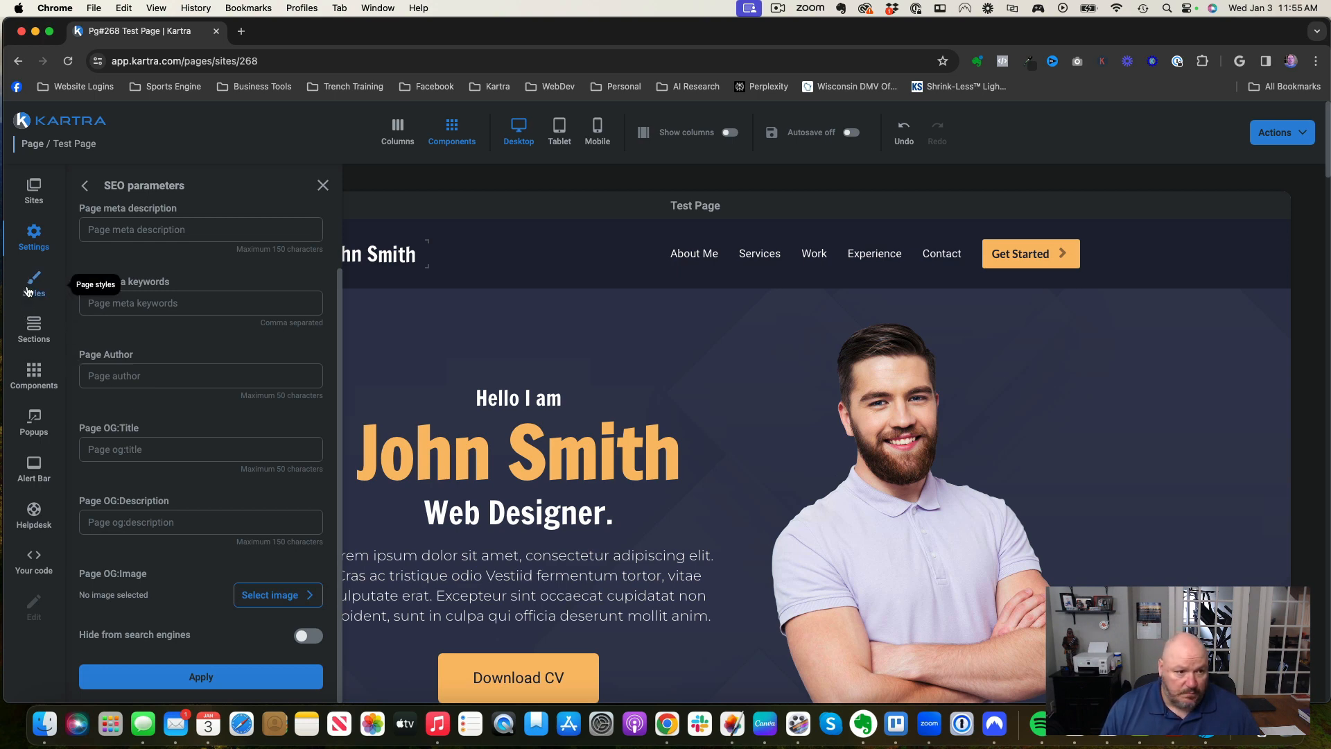
{"action": "left_click", "coordinate": [83, 184]}
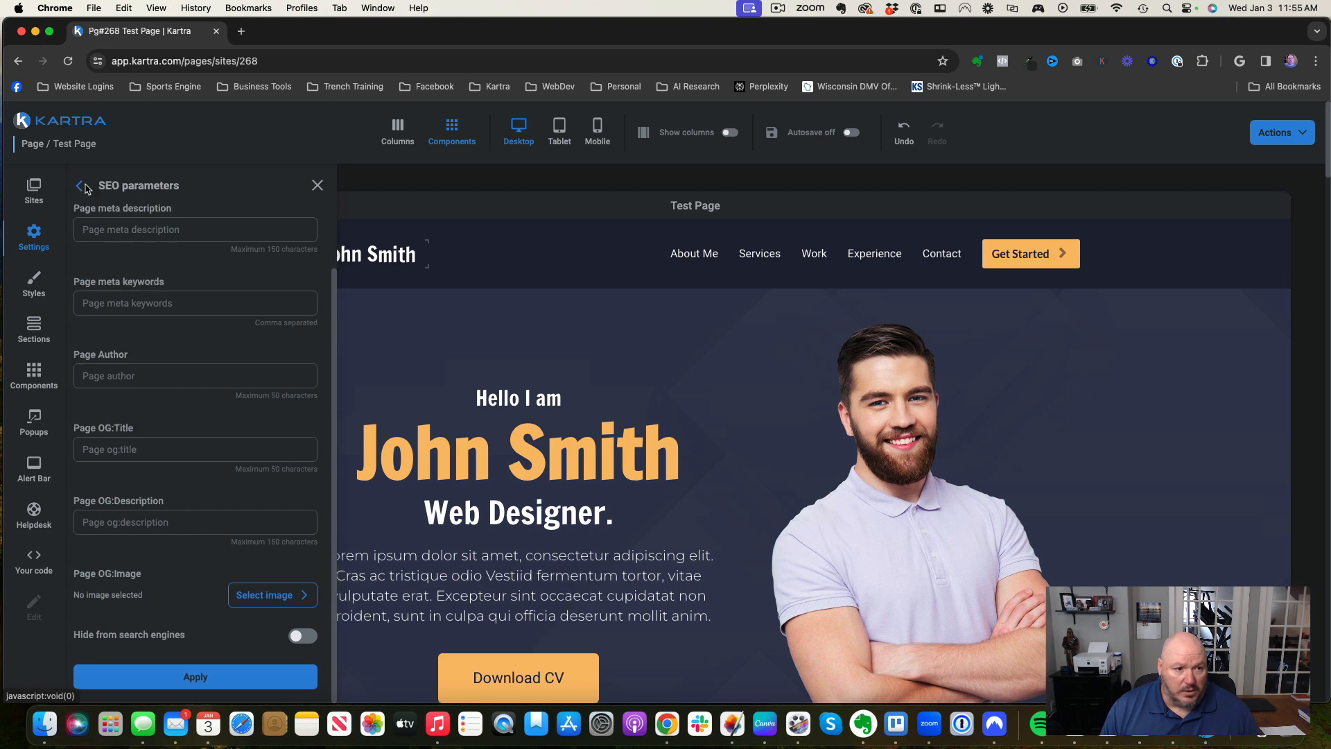
{"action": "left_click", "coordinate": [139, 260]}
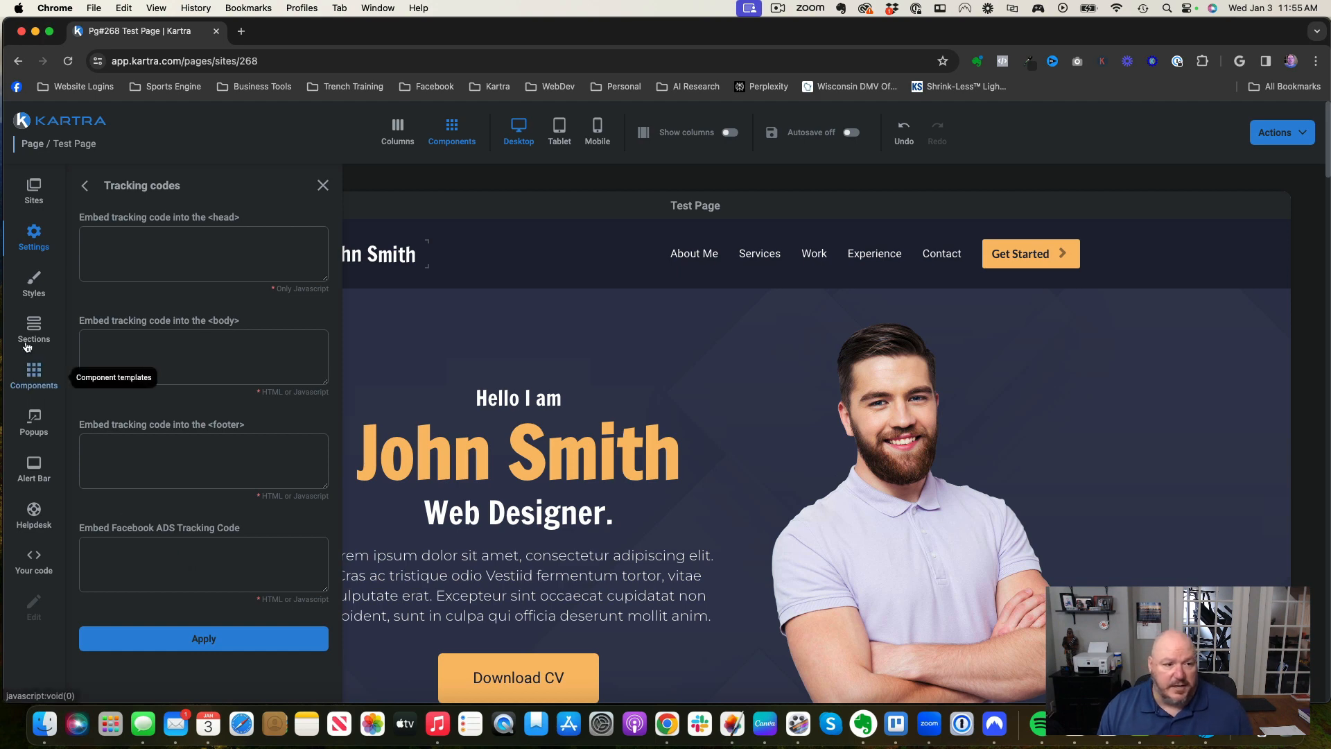
{"action": "left_click", "coordinate": [86, 186]}
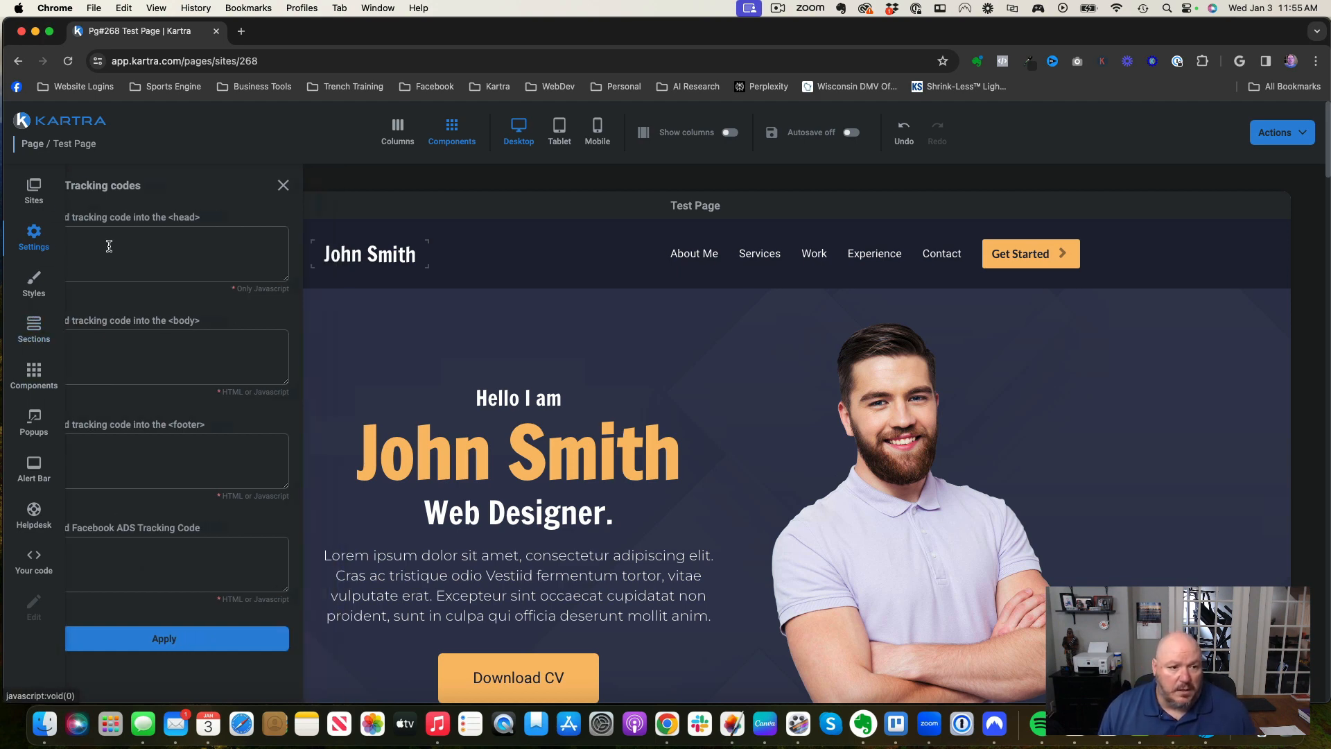
{"action": "left_click", "coordinate": [145, 299]}
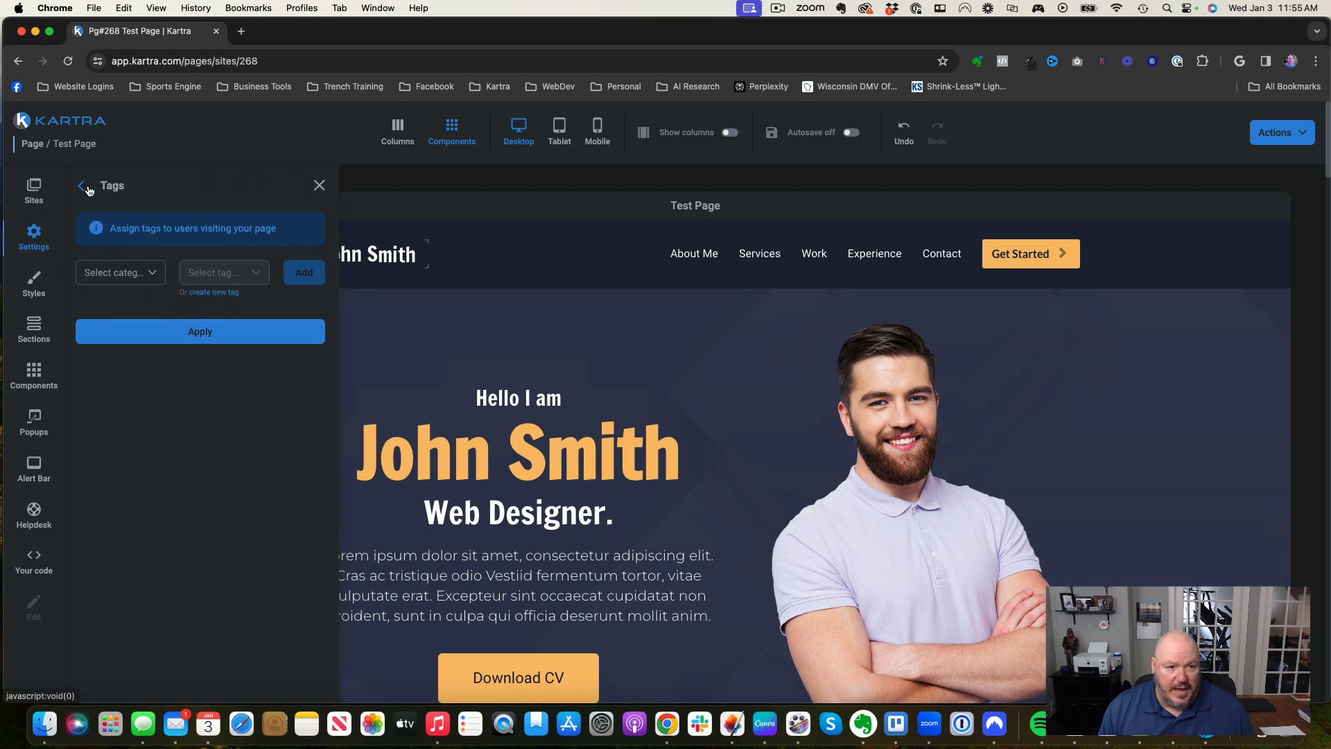
{"action": "left_click", "coordinate": [85, 185]}
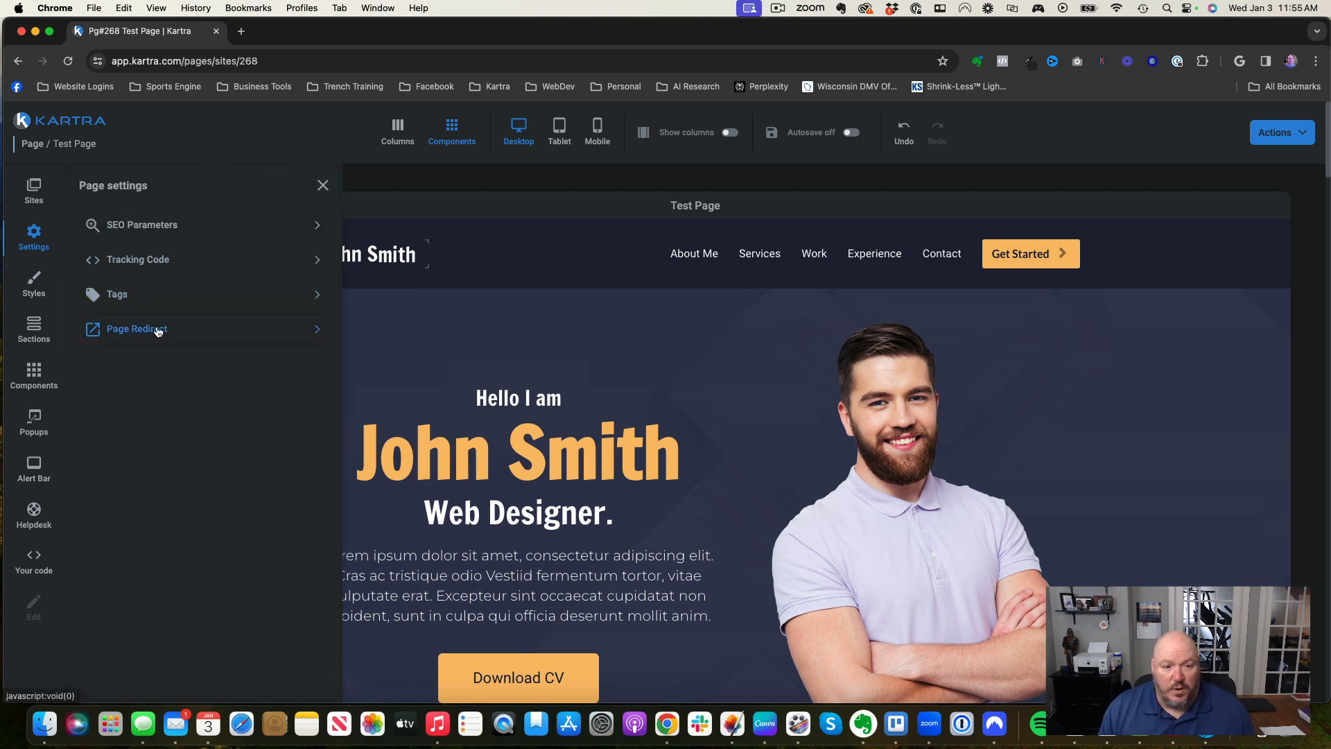
Examine the page style options for the page, its components and custom CSS, and close them
{"action": "left_click", "coordinate": [36, 288]}
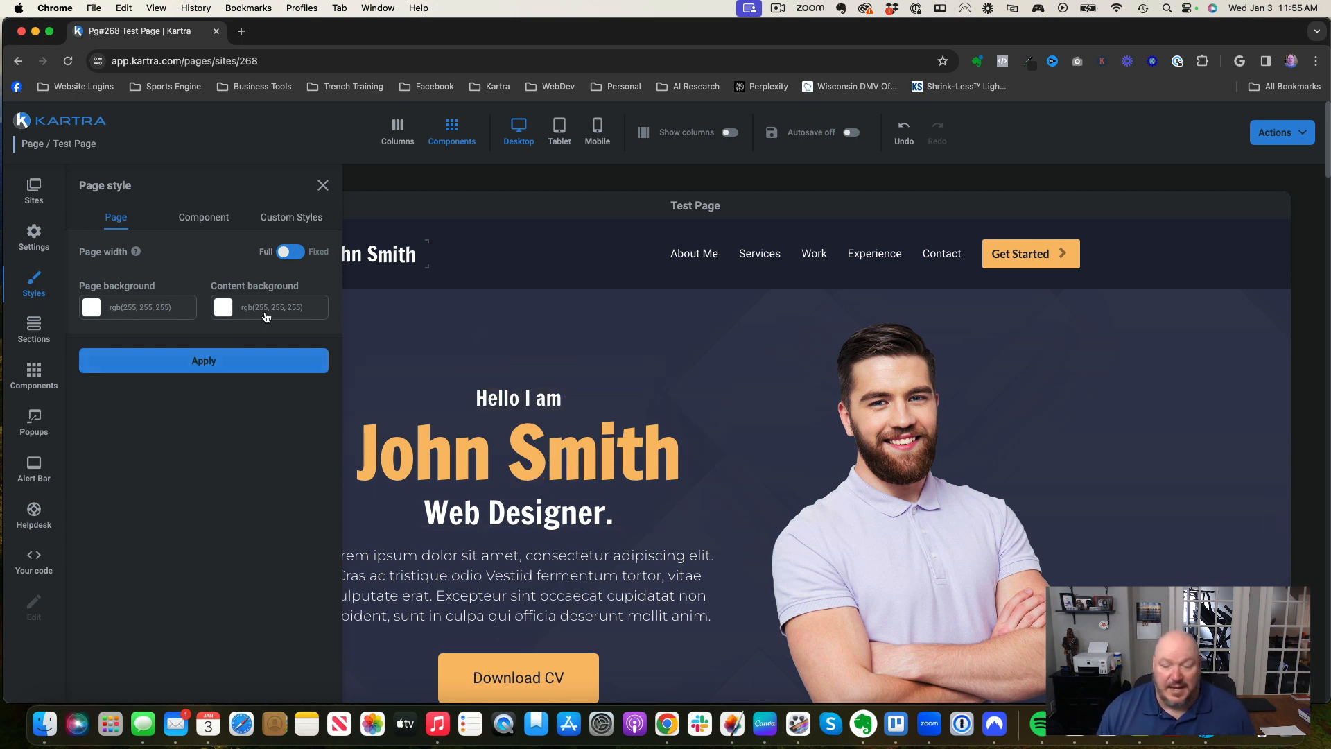
{"action": "left_click", "coordinate": [219, 223]}
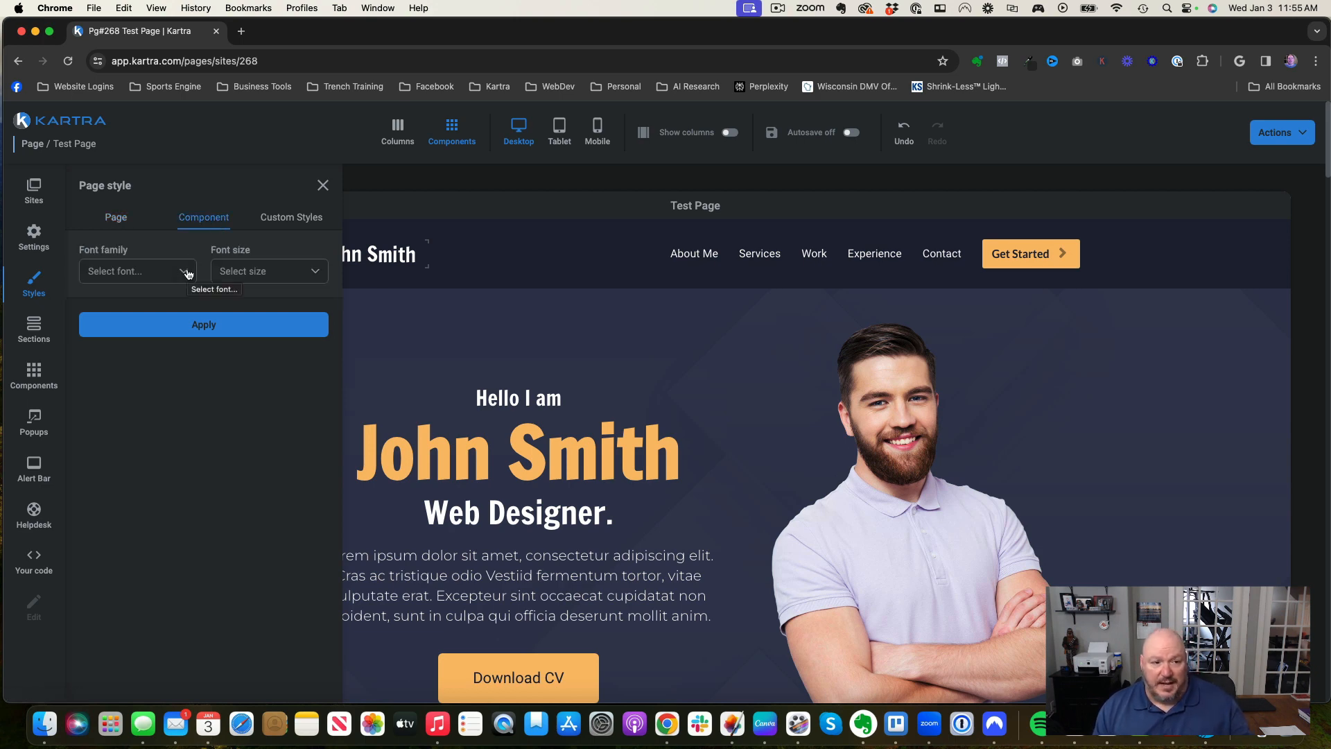
{"action": "left_click", "coordinate": [287, 217]}
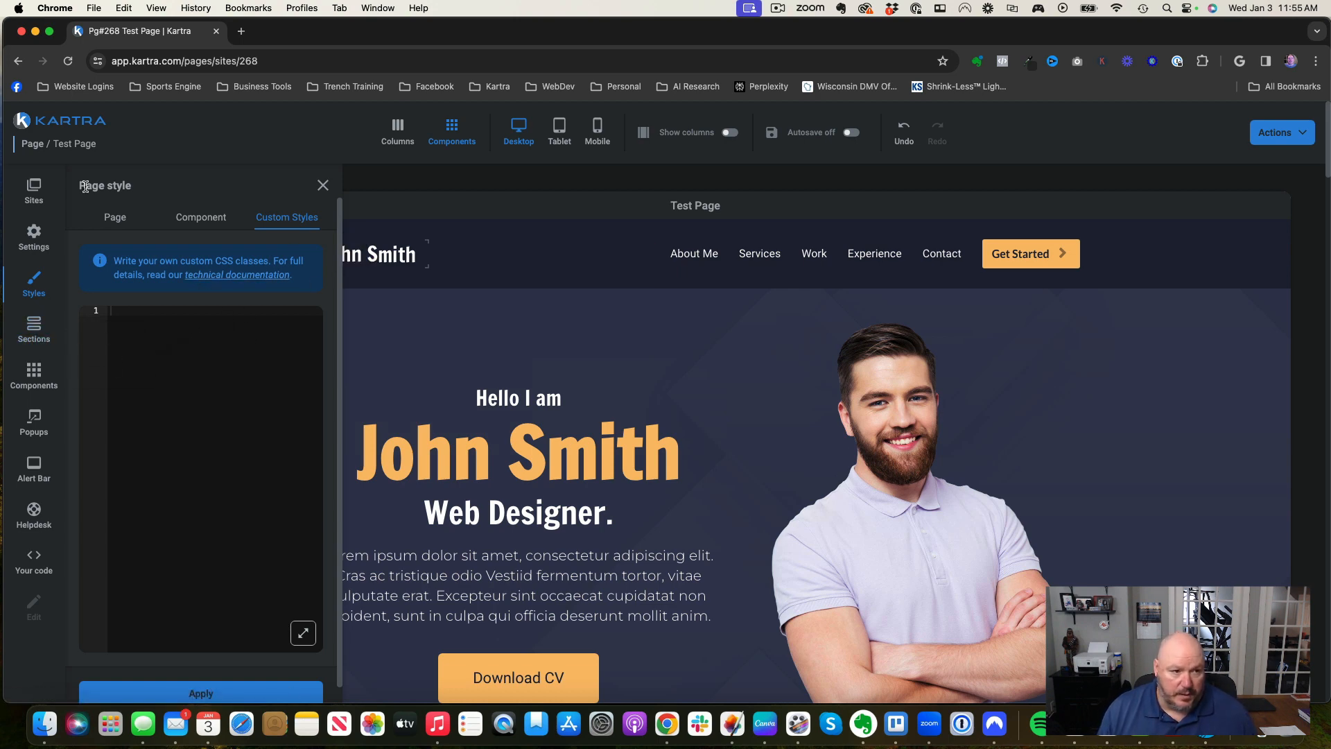
{"action": "left_click", "coordinate": [322, 186]}
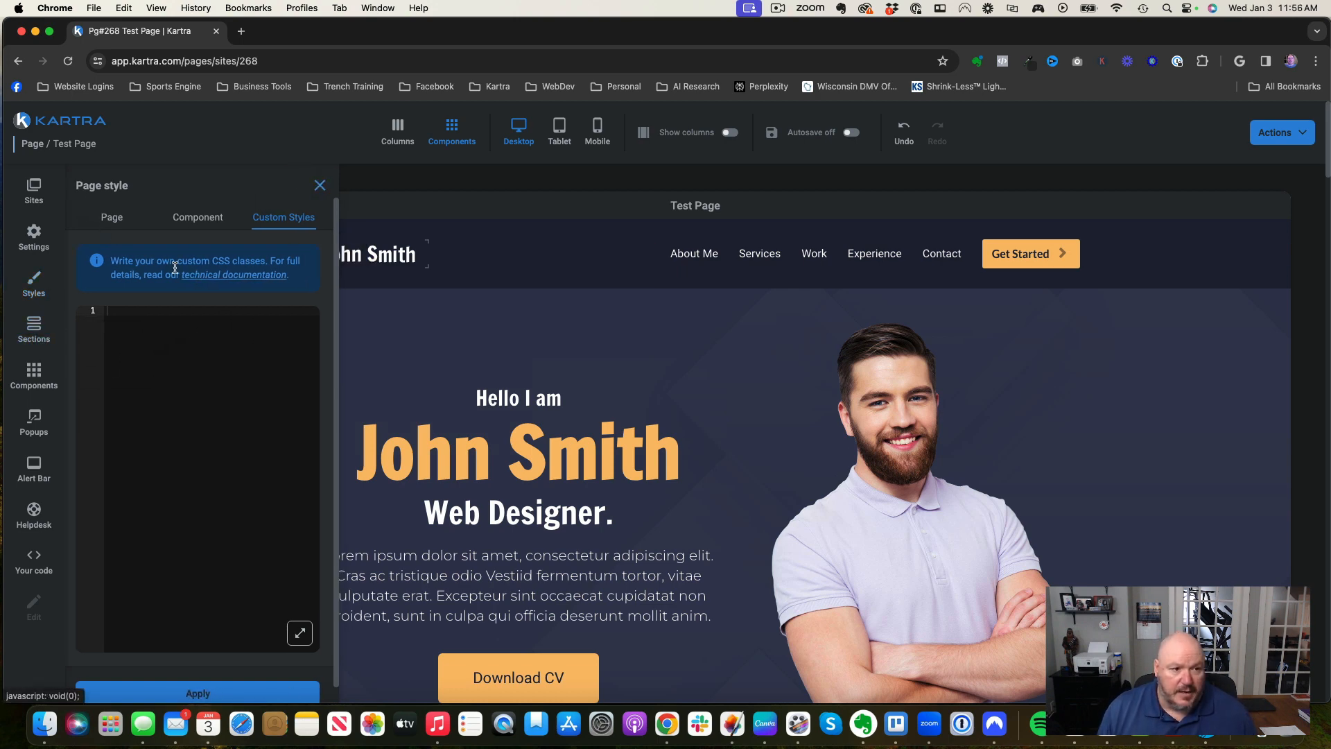
Insert the dark "Landing Page For Mobile App." hero section, with its phone image on the right, directly below the header menu
{"action": "left_click", "coordinate": [44, 346]}
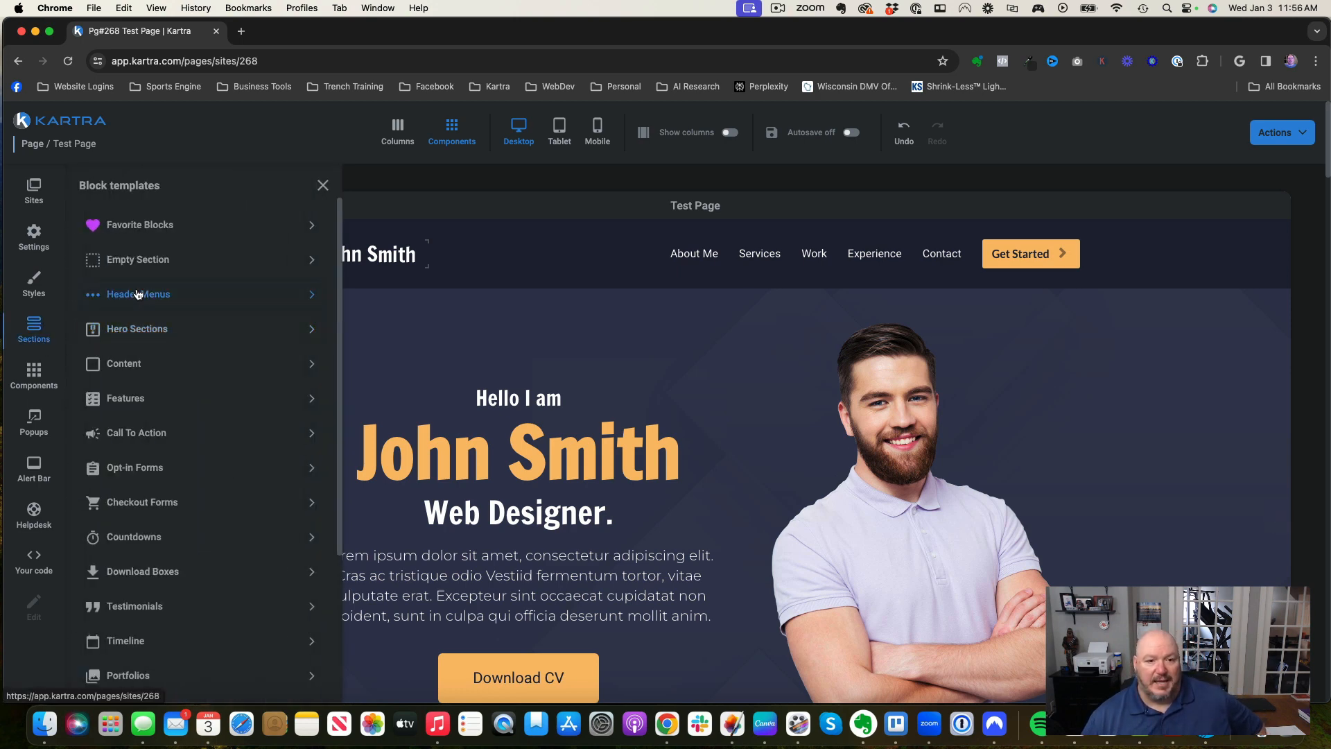
{"action": "left_click", "coordinate": [172, 341]}
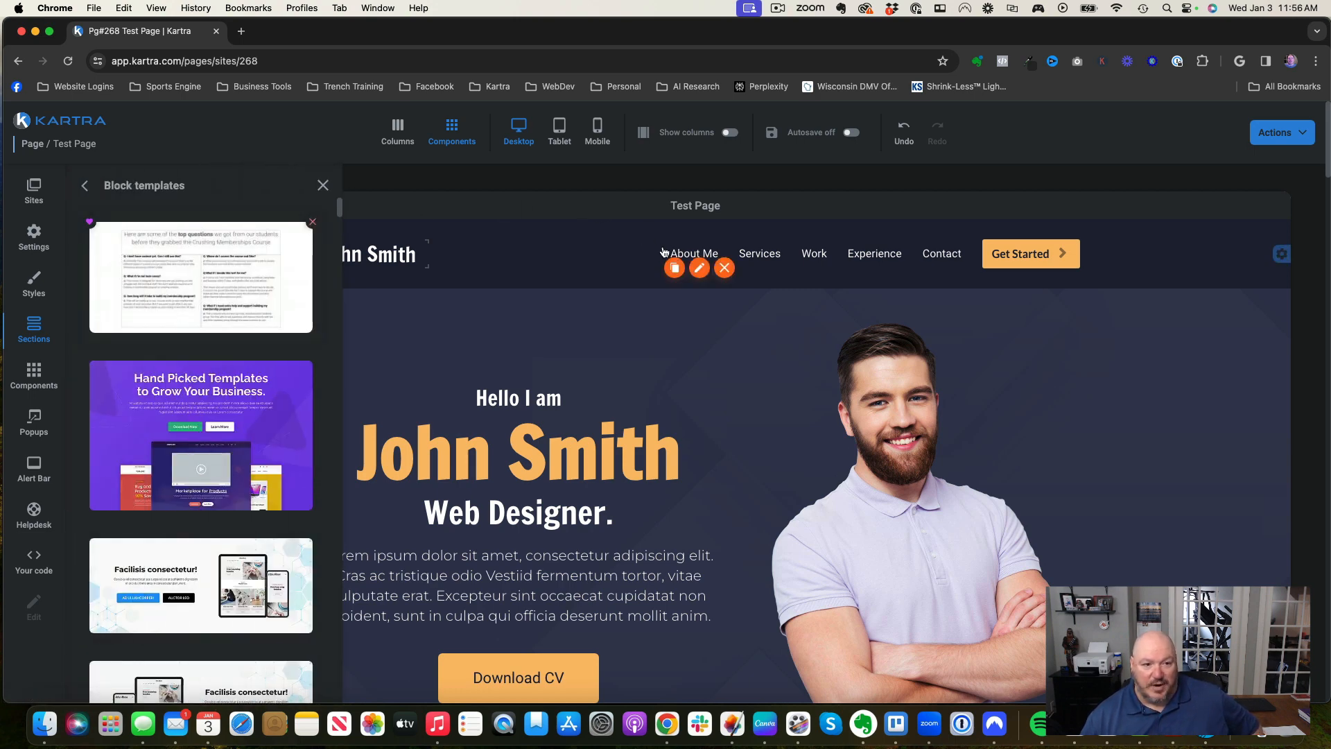
{"action": "scroll", "coordinate": [257, 471], "scroll_direction": "down", "scroll_amount": 7}
{"action": "scroll", "coordinate": [257, 471], "scroll_direction": "down", "scroll_amount": 6}
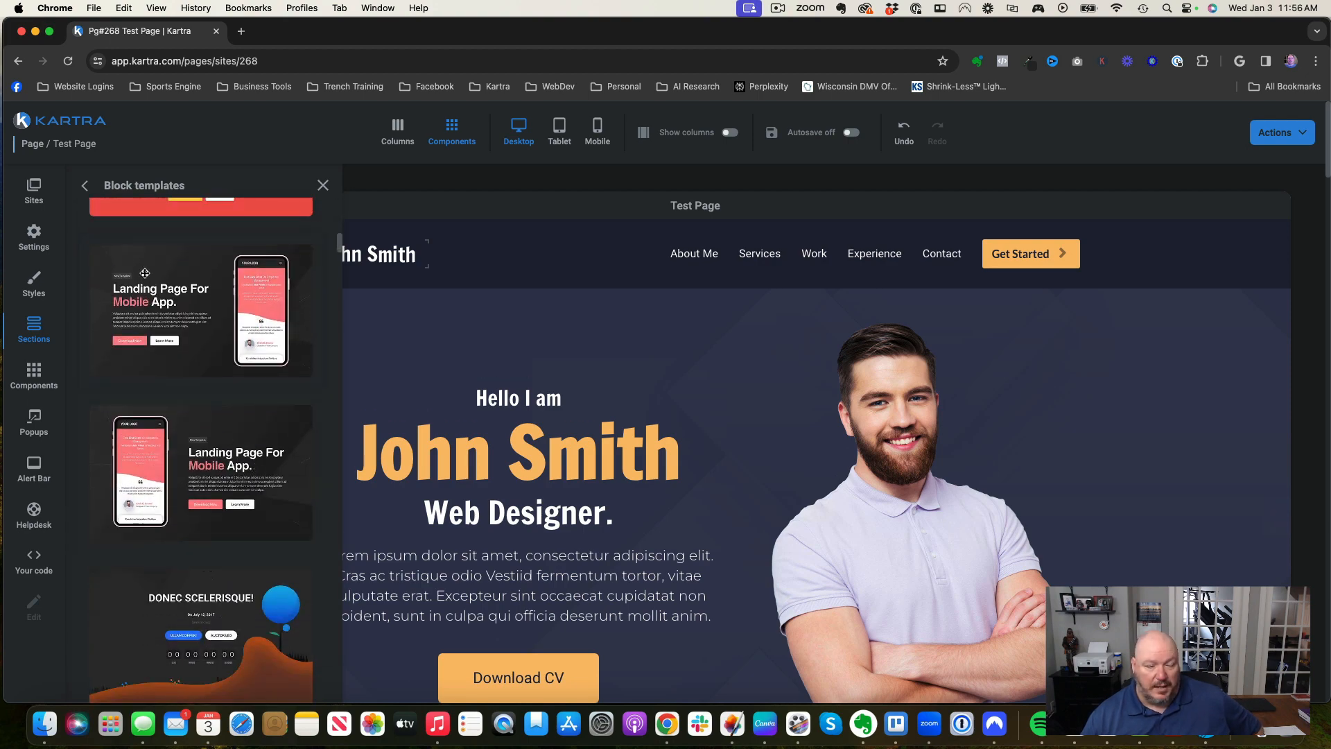
{"action": "left_click_drag", "start_coordinate": [144, 273], "coordinate": [487, 340]}
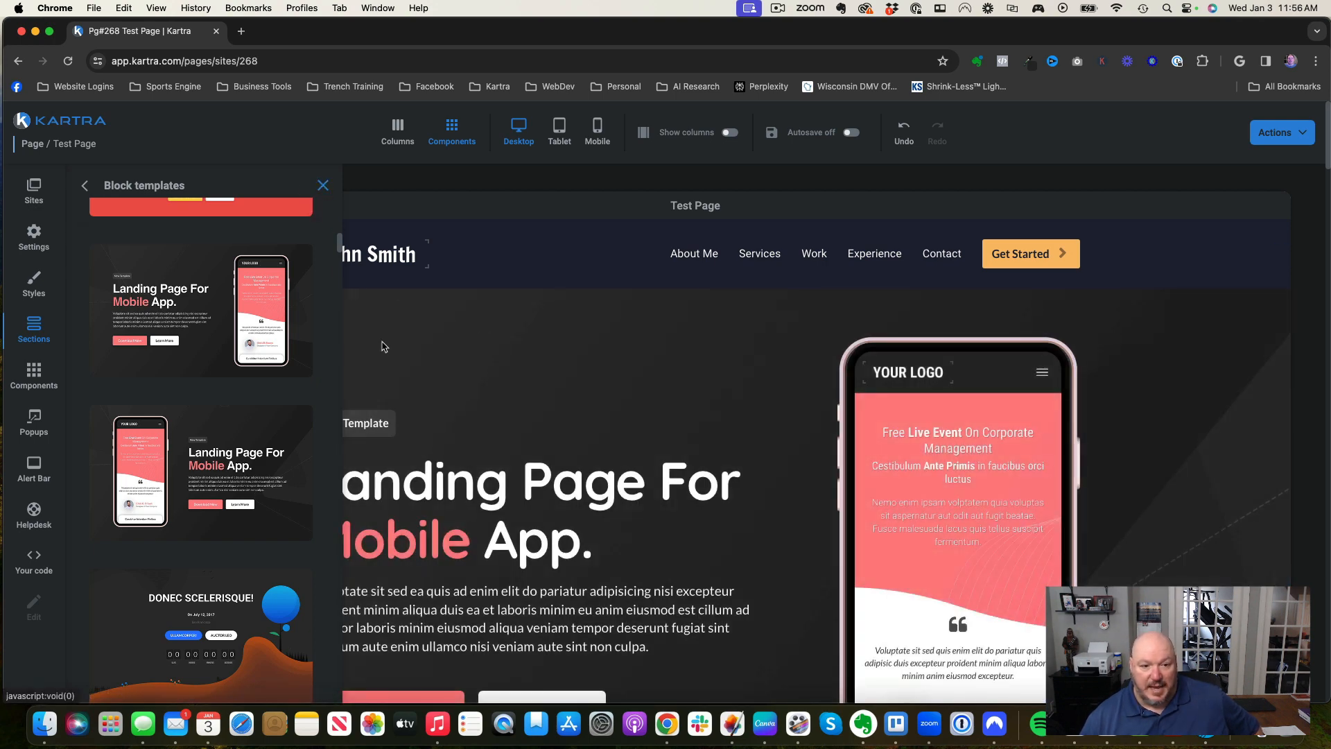
{"action": "left_click", "coordinate": [323, 185]}
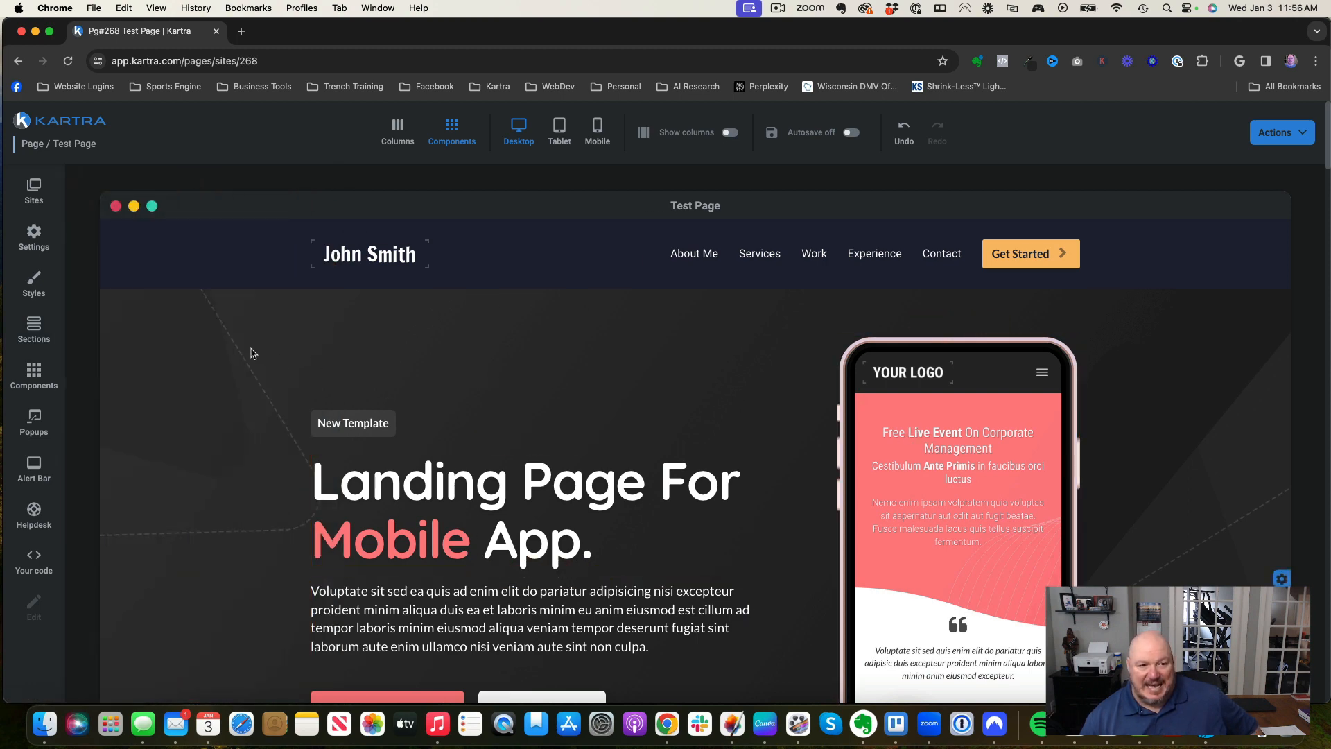
Browse the Content section templates and the remaining categories of section templates
{"action": "left_click", "coordinate": [33, 327]}
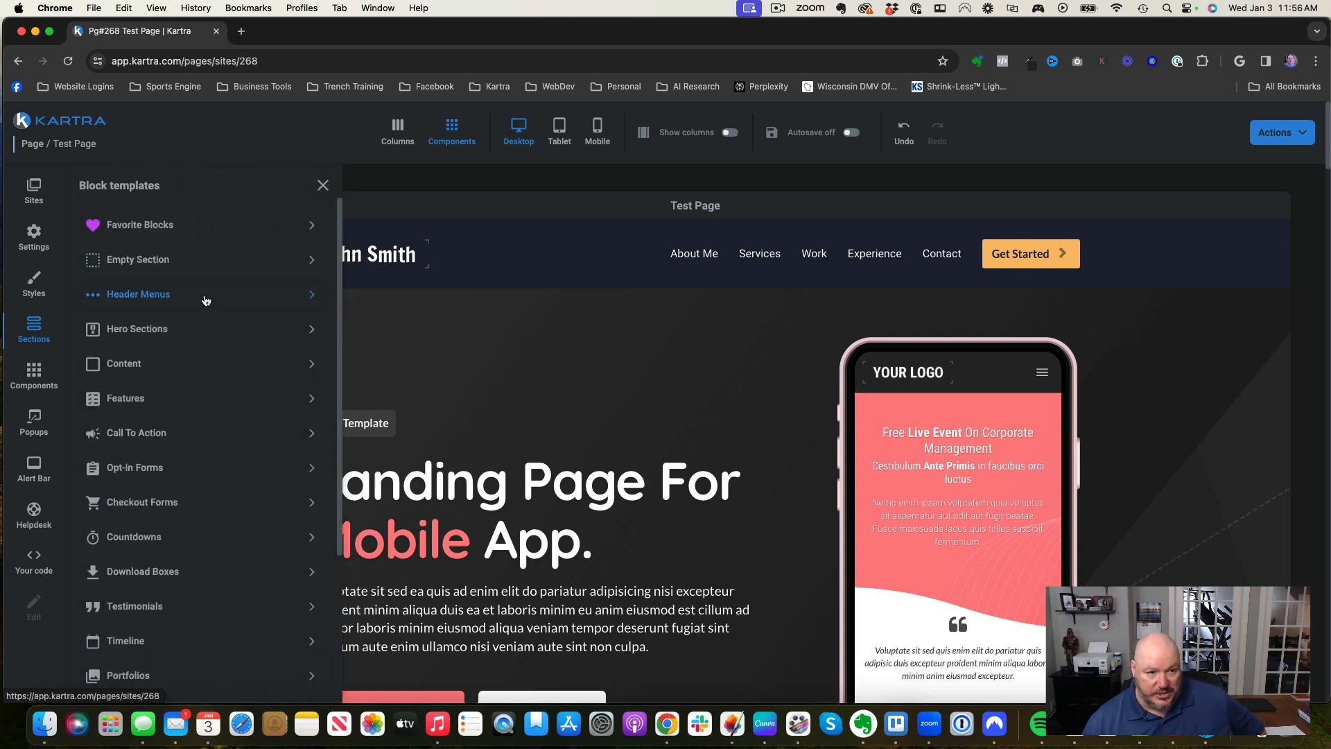
{"action": "left_click", "coordinate": [185, 364]}
{"action": "scroll", "coordinate": [205, 433], "scroll_direction": "down", "scroll_amount": 8}
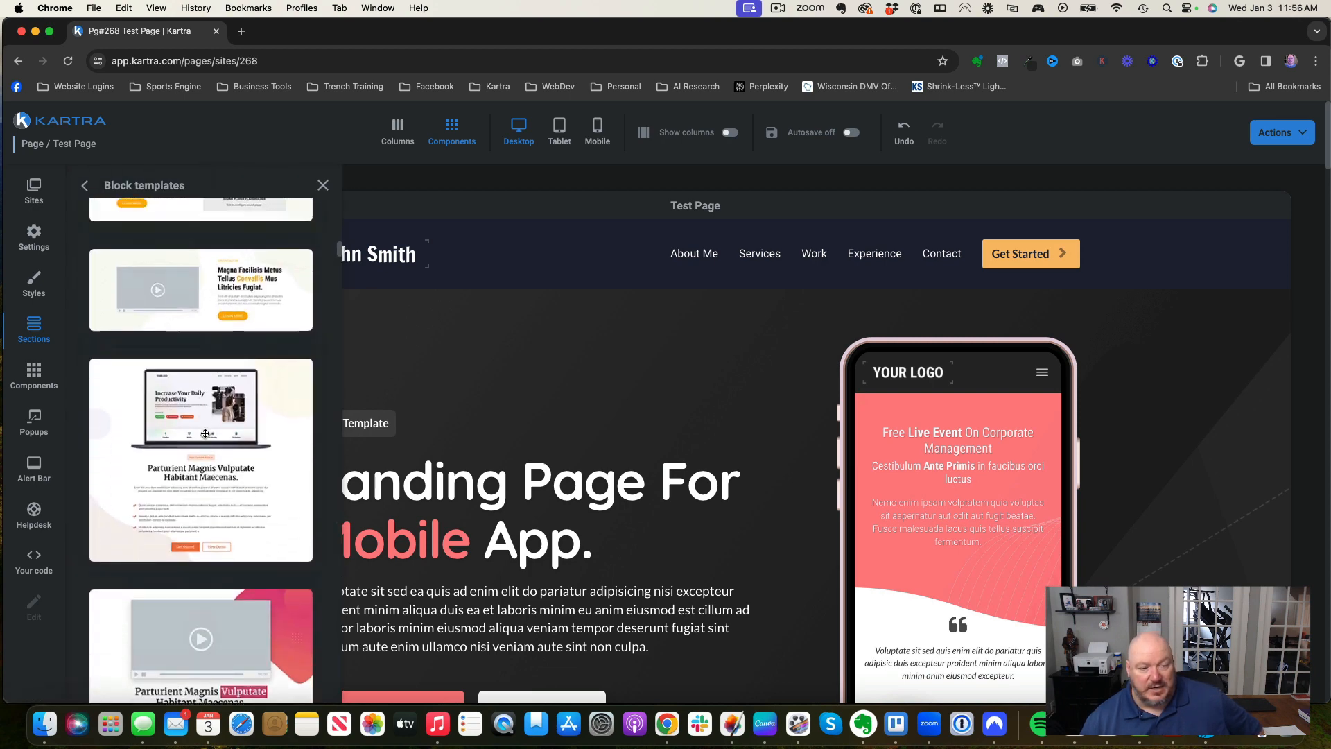
{"action": "scroll", "coordinate": [205, 434], "scroll_direction": "up", "scroll_amount": 10}
{"action": "left_click", "coordinate": [83, 186]}
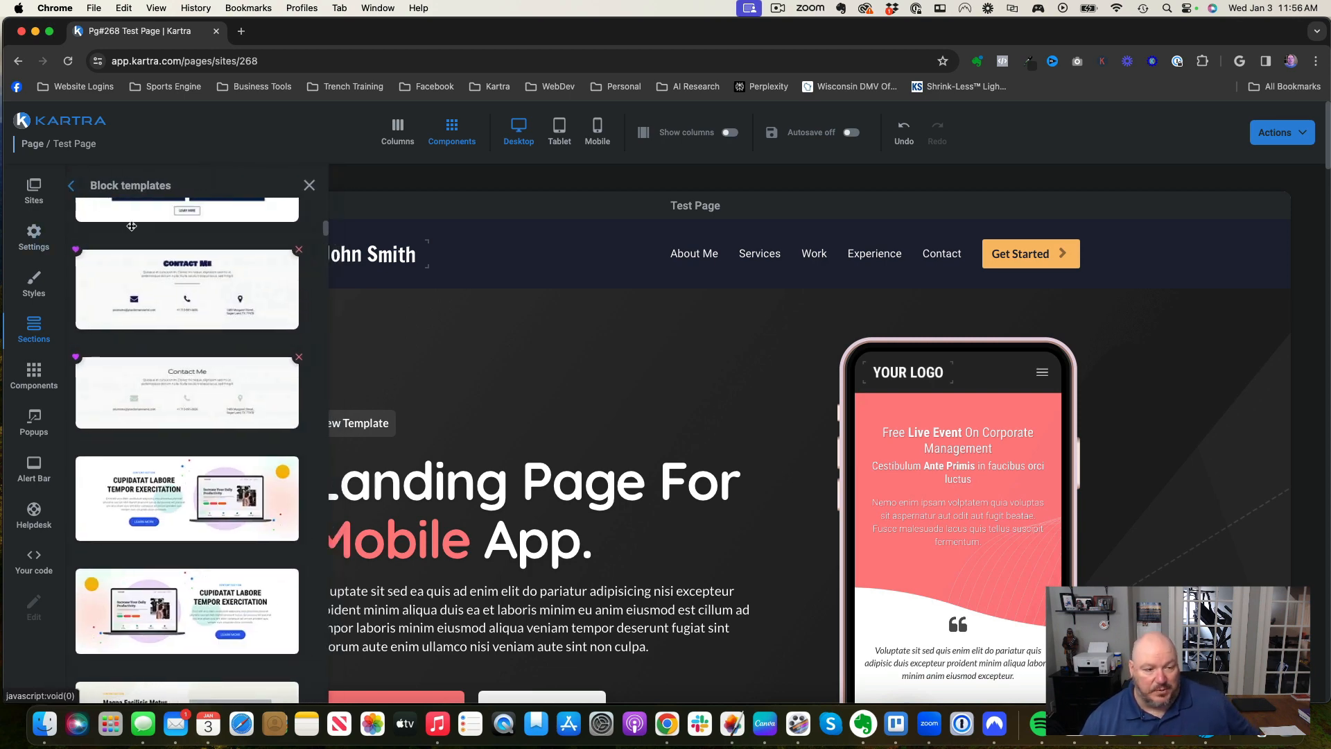
{"action": "scroll", "coordinate": [204, 398], "scroll_direction": "down", "scroll_amount": 5}
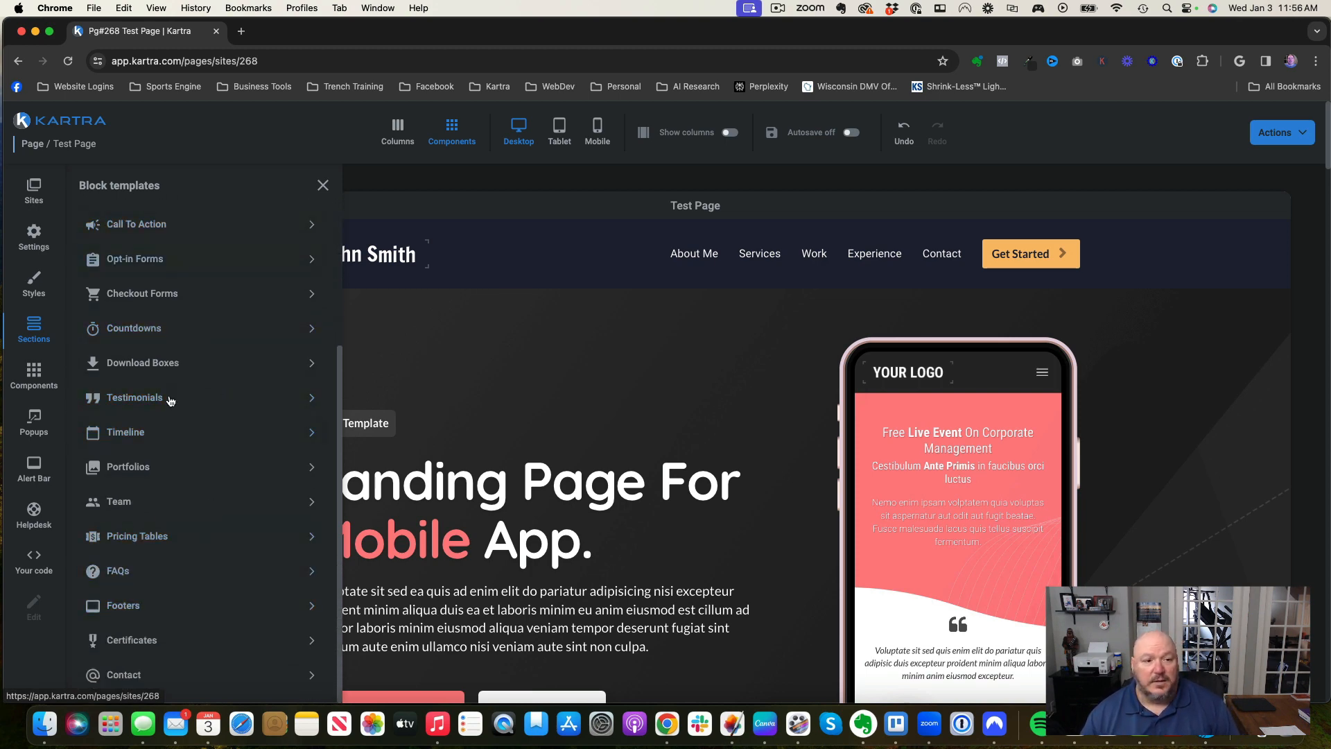
Insert a text component above the "Landing Page For Mobile App." headline in the new hero section
{"action": "left_click", "coordinate": [34, 373]}
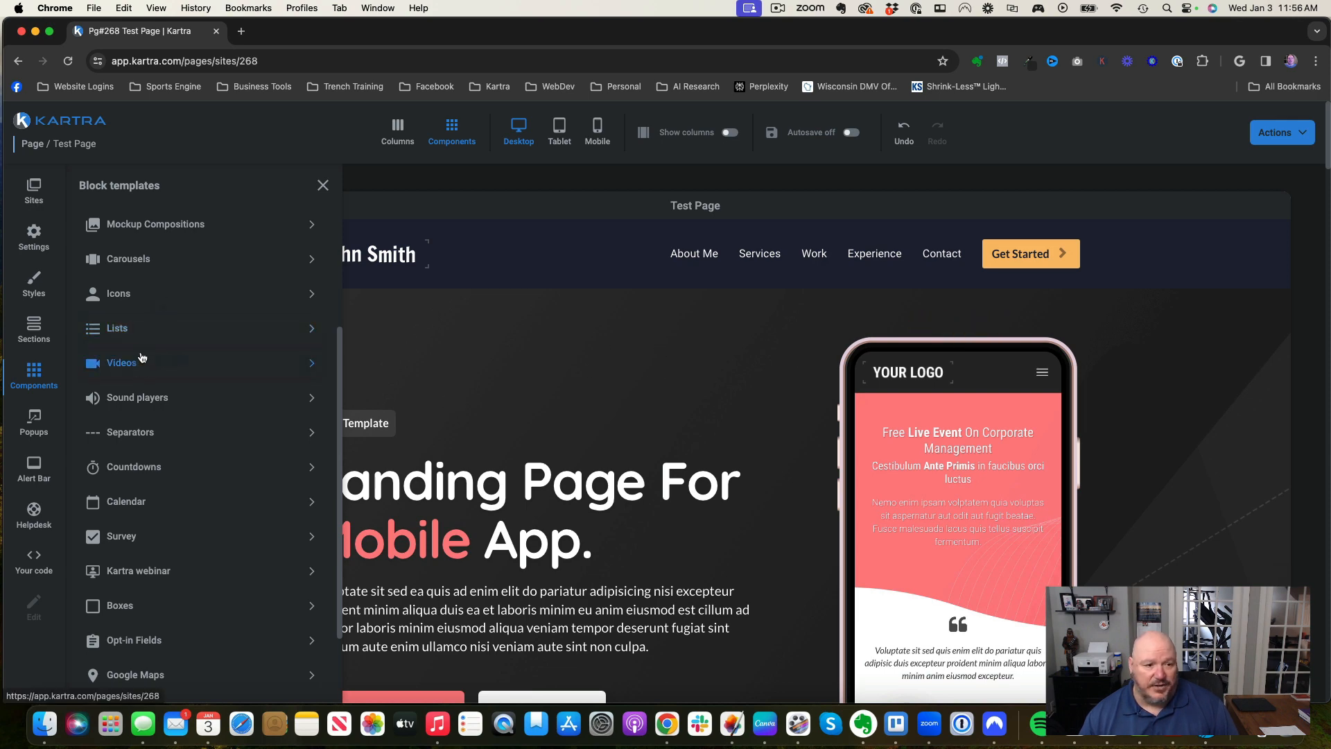
{"action": "right_click", "coordinate": [189, 384]}
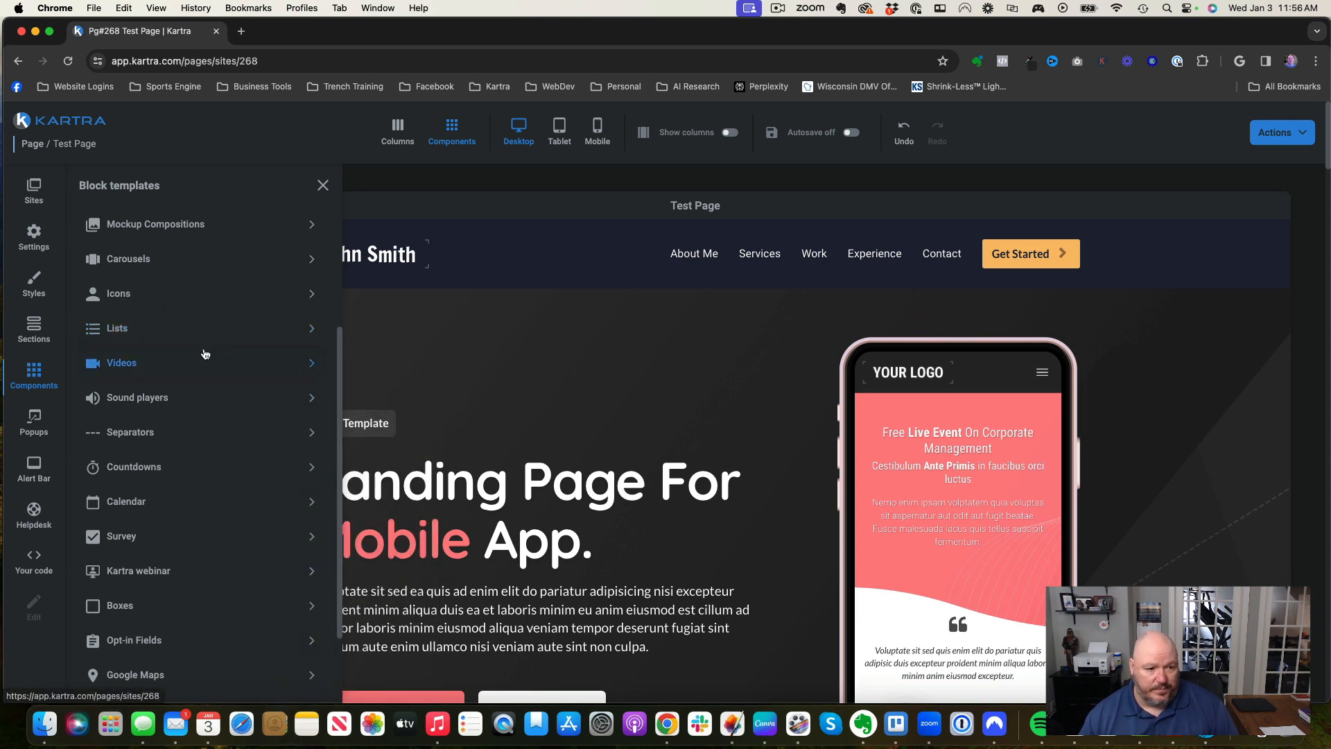
{"action": "scroll", "coordinate": [201, 350], "scroll_direction": "down", "scroll_amount": 3}
{"action": "scroll", "coordinate": [217, 554], "scroll_direction": "up", "scroll_amount": 9}
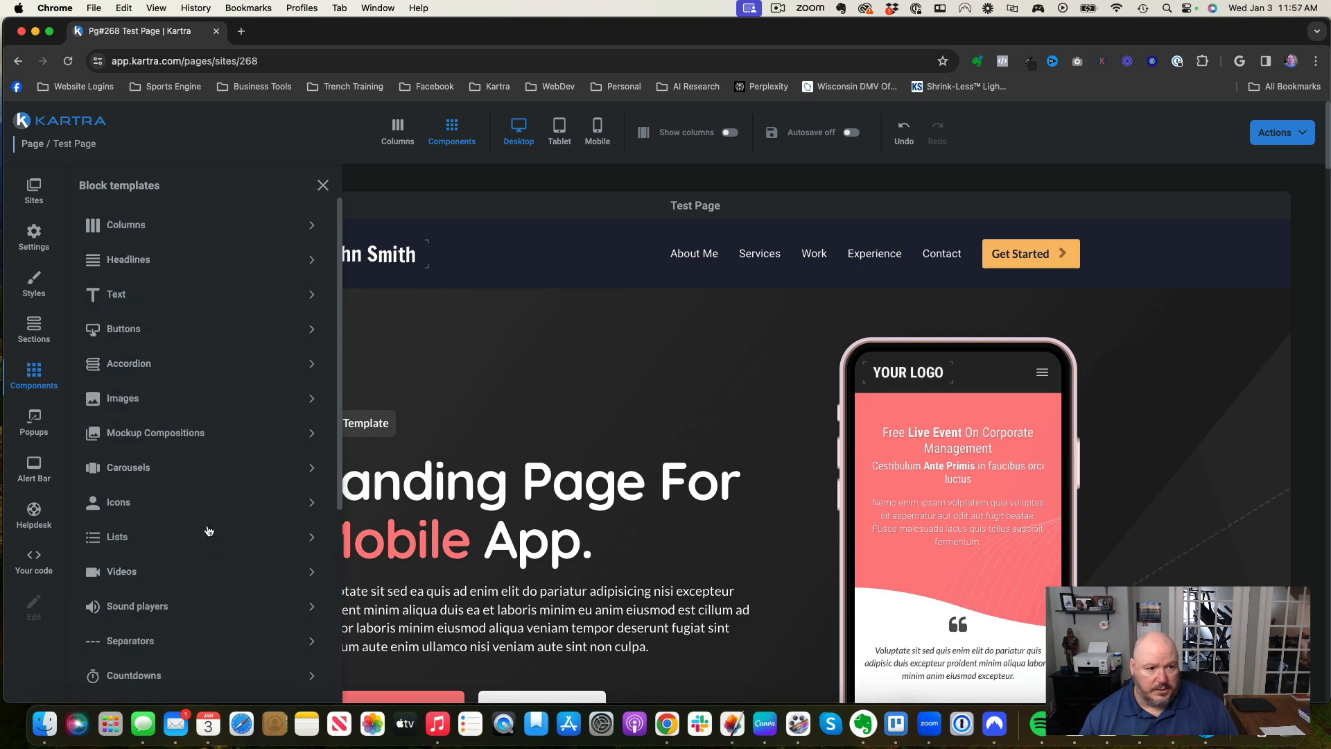
{"action": "left_click", "coordinate": [109, 294]}
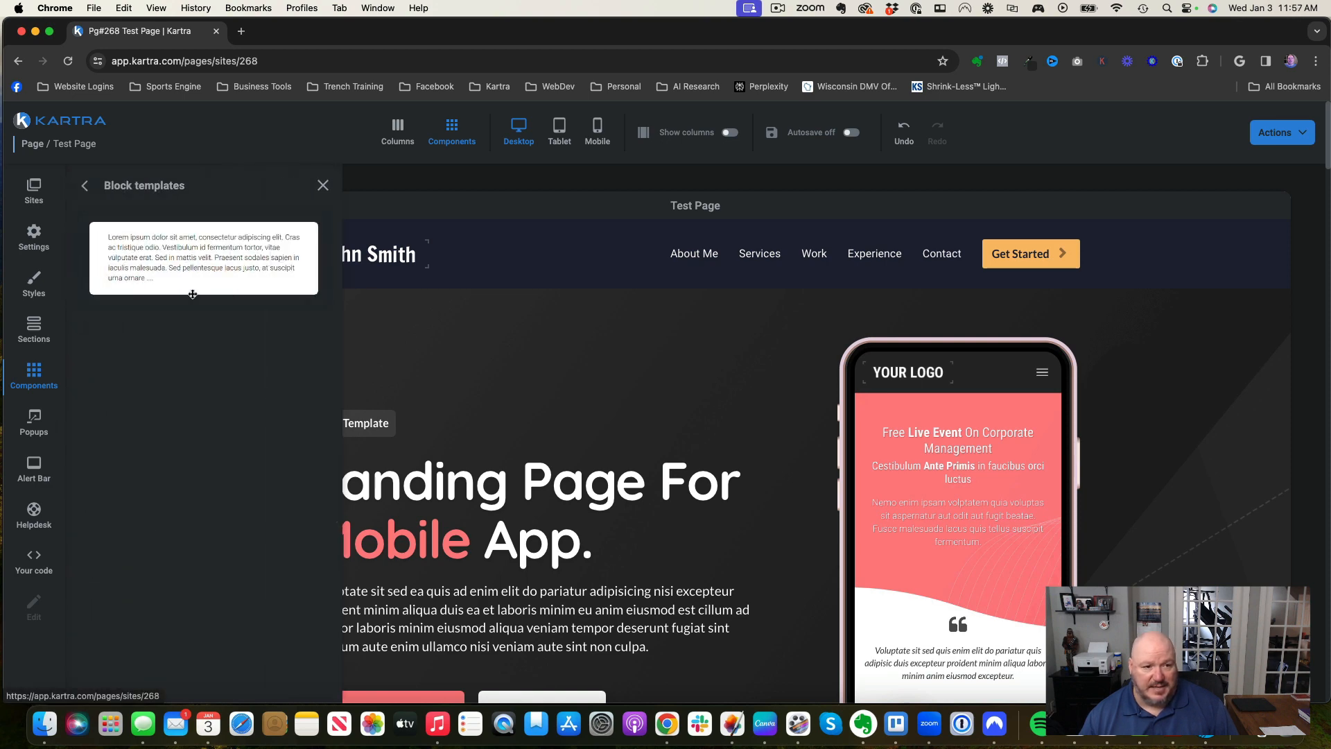
{"action": "left_click_drag", "start_coordinate": [161, 245], "coordinate": [519, 473]}
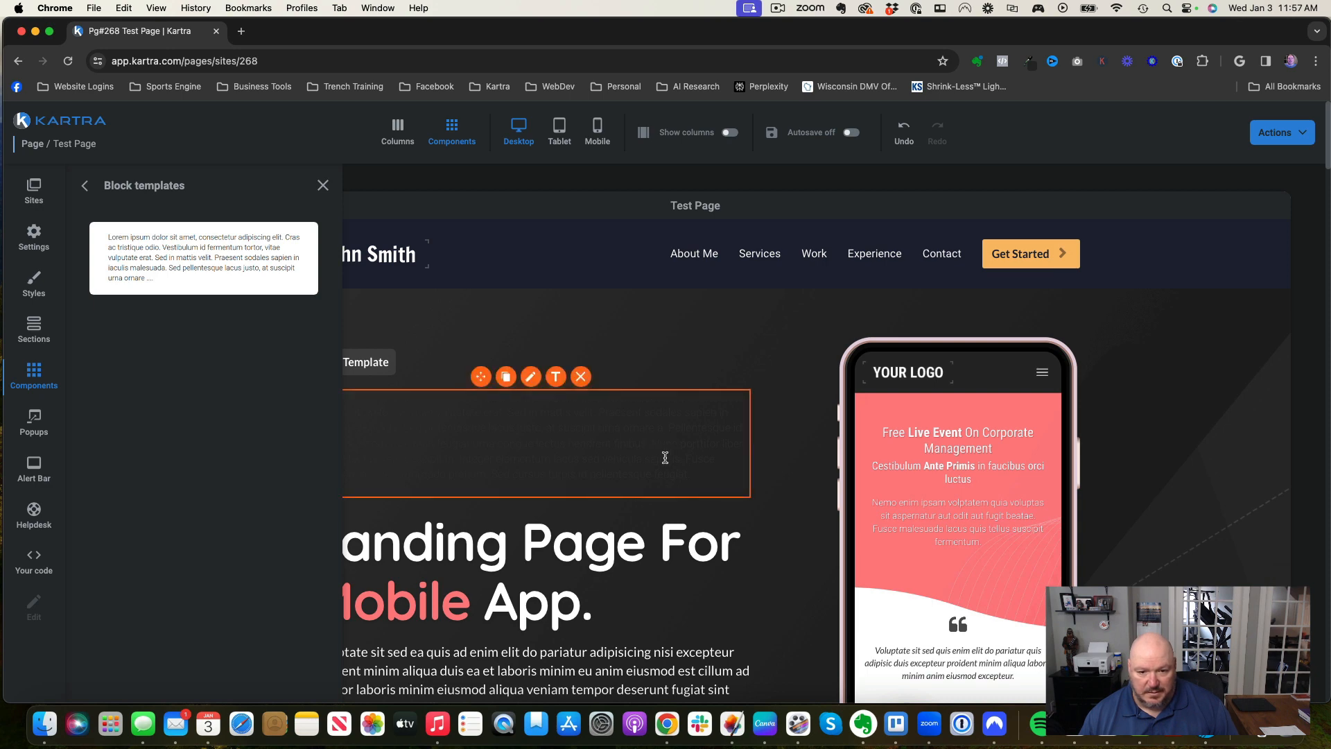
Recolor all the text in the new component above the headline to the palette's pale blue #e7f5fb and close the component templates
{"action": "left_click", "coordinate": [598, 491]}
{"action": "key", "text": "super+a"}
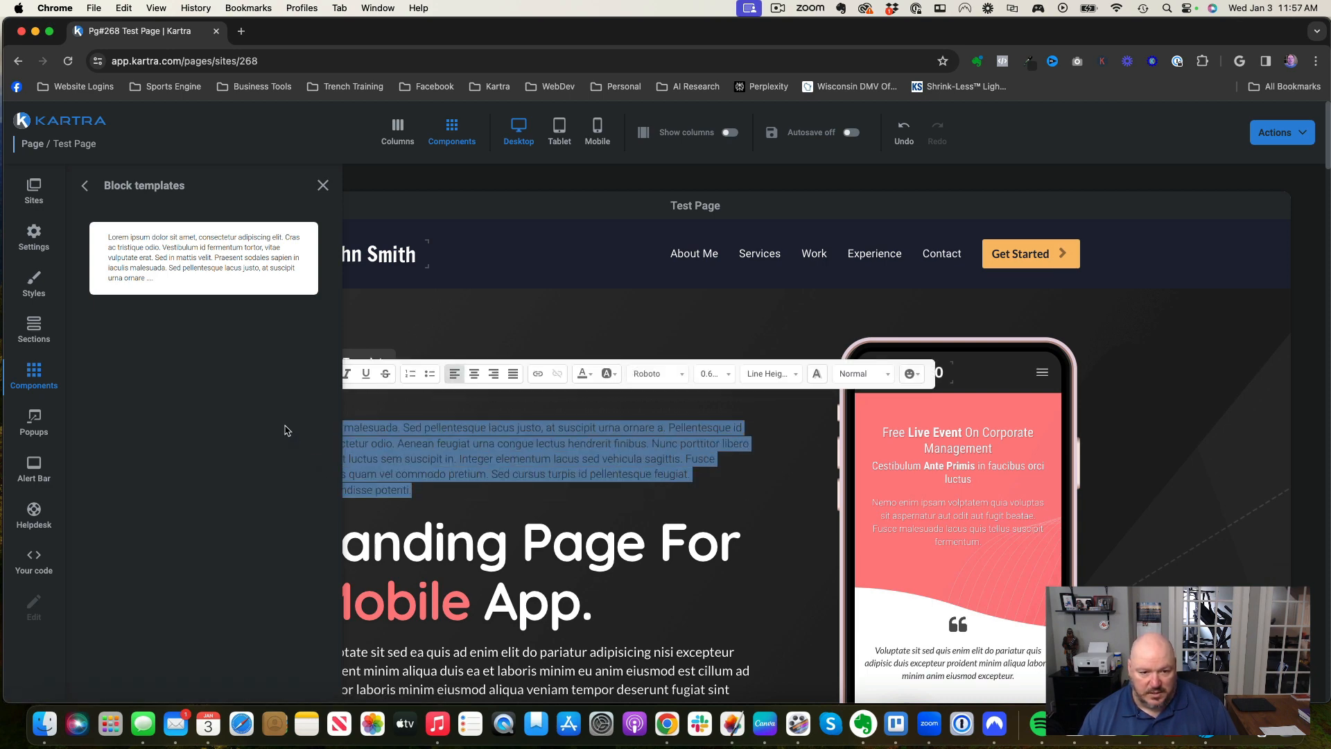
{"action": "left_click", "coordinate": [585, 374]}
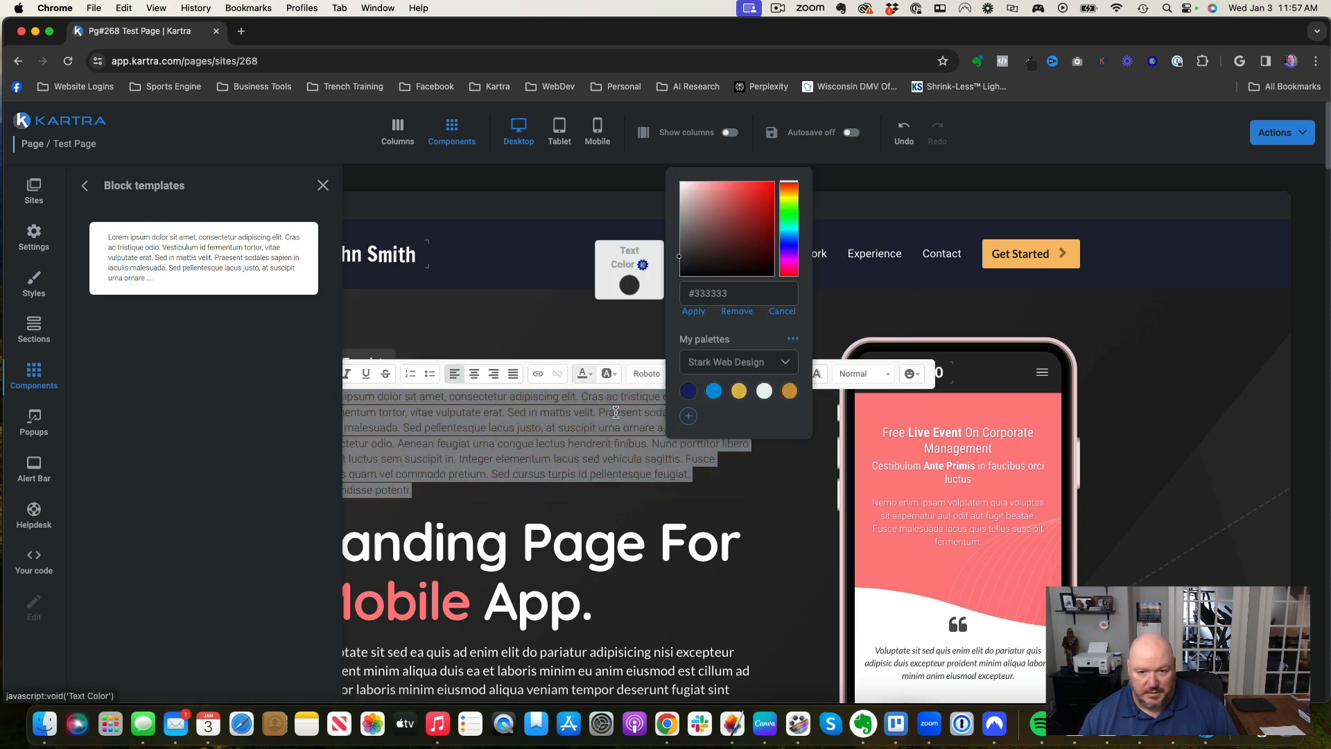
{"action": "left_click", "coordinate": [763, 391]}
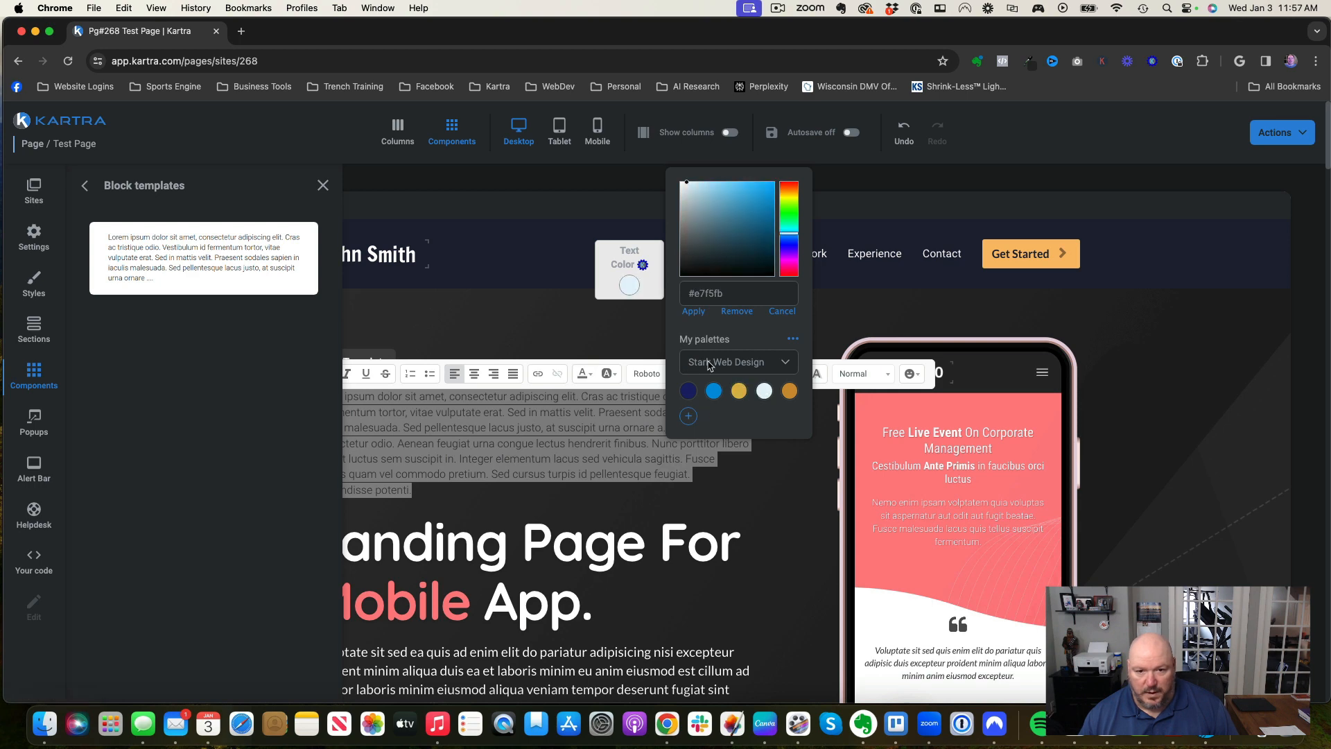
{"action": "left_click", "coordinate": [629, 288]}
{"action": "left_click", "coordinate": [623, 488]}
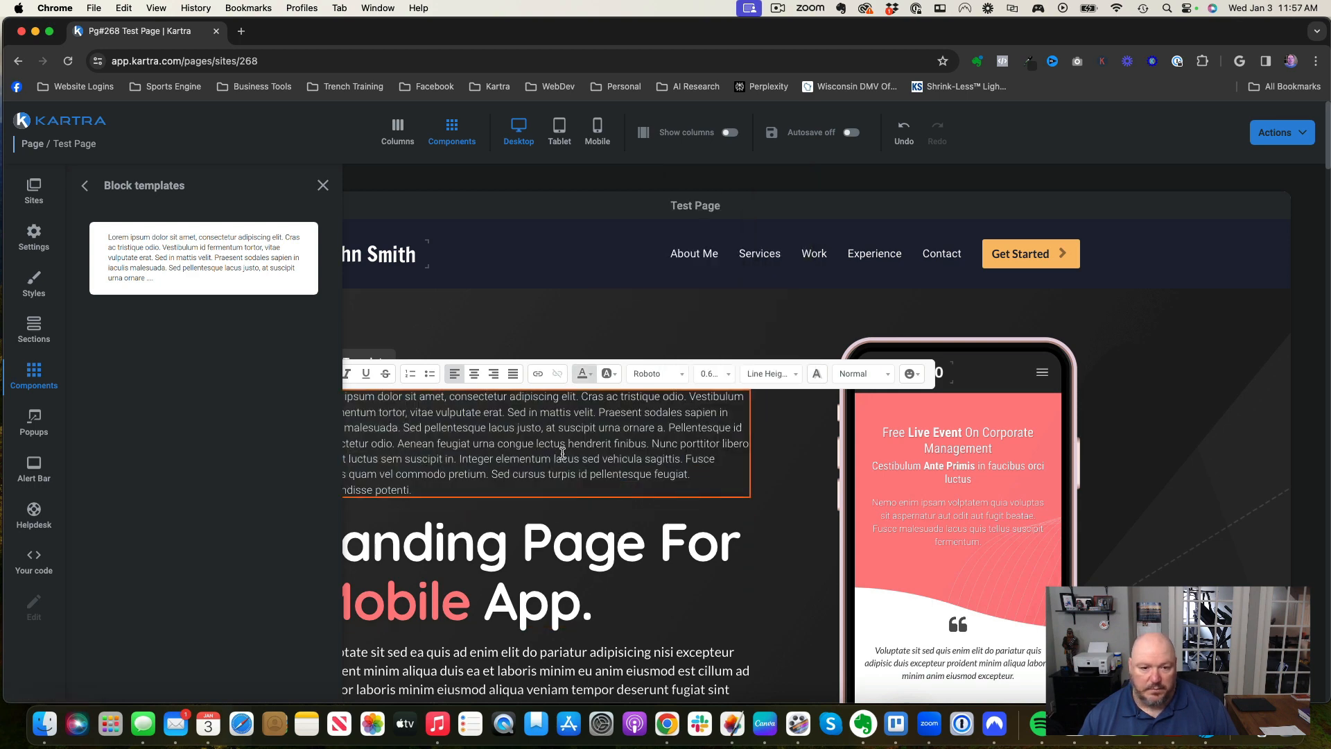
{"action": "left_click", "coordinate": [323, 185]}
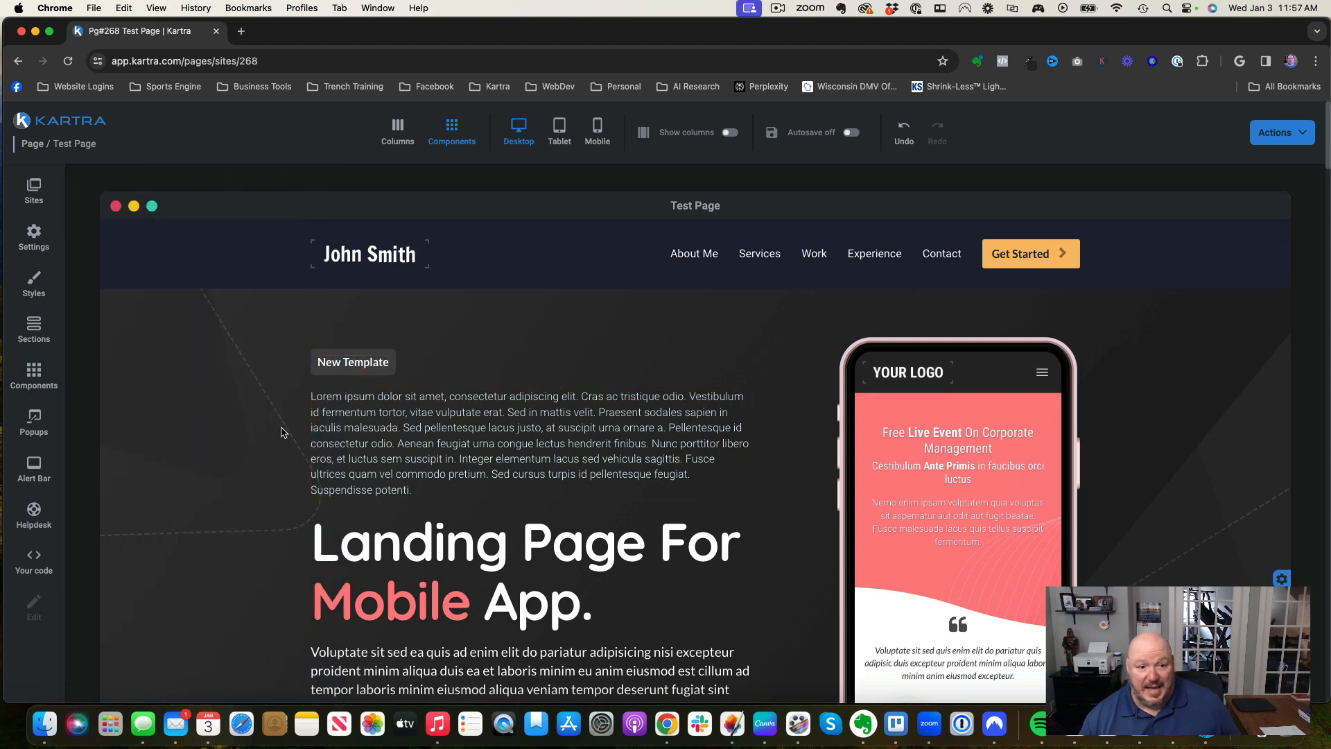
Browse the component categories, including the Mockup Compositions templates and the remaining categories down to Progress Bar
{"action": "left_click", "coordinate": [61, 376]}
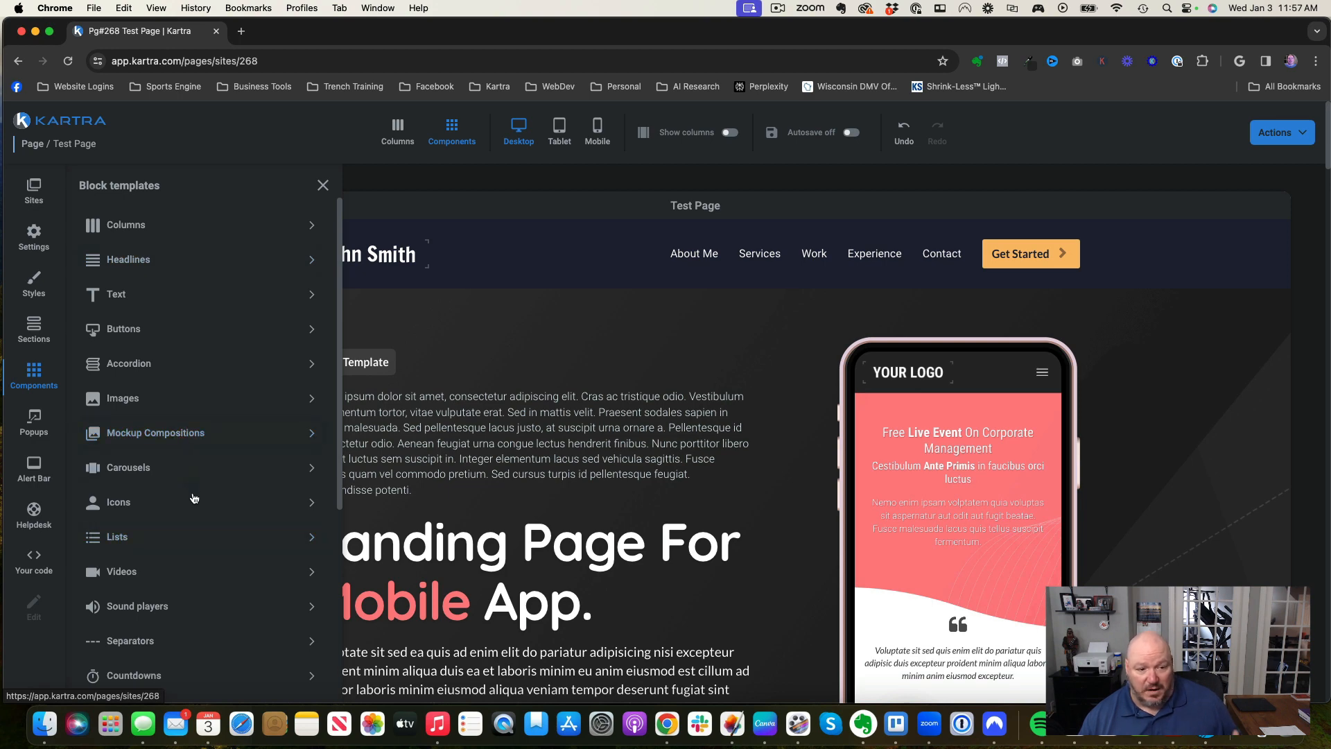
{"action": "left_click", "coordinate": [182, 437]}
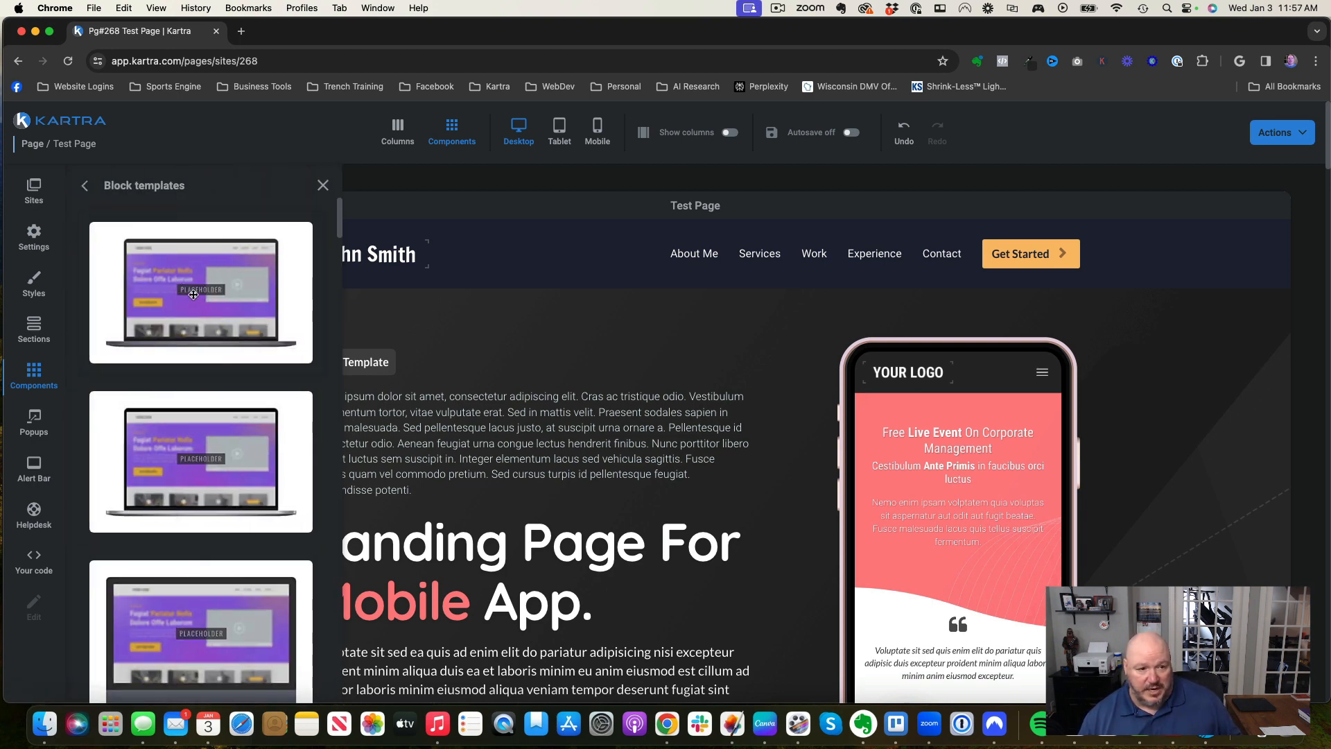
{"action": "left_click", "coordinate": [87, 183]}
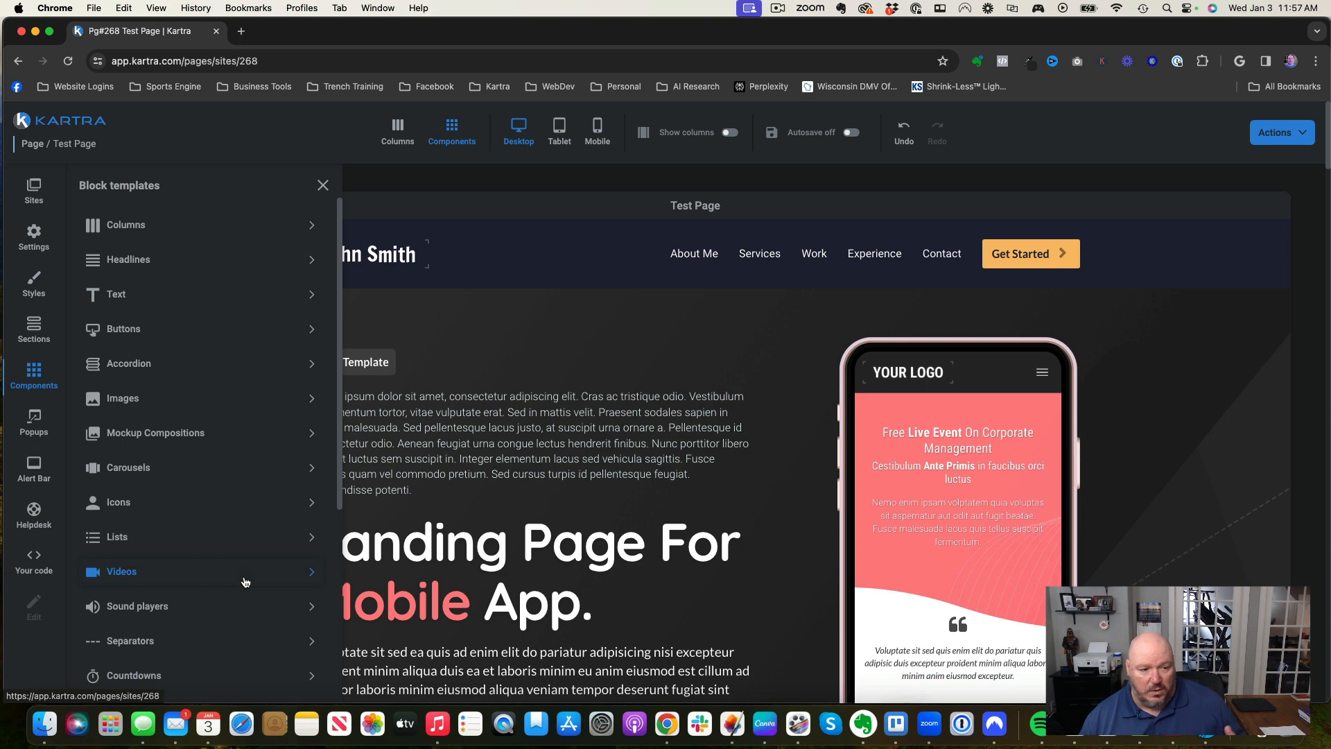
{"action": "scroll", "coordinate": [227, 624], "scroll_direction": "down", "scroll_amount": 3}
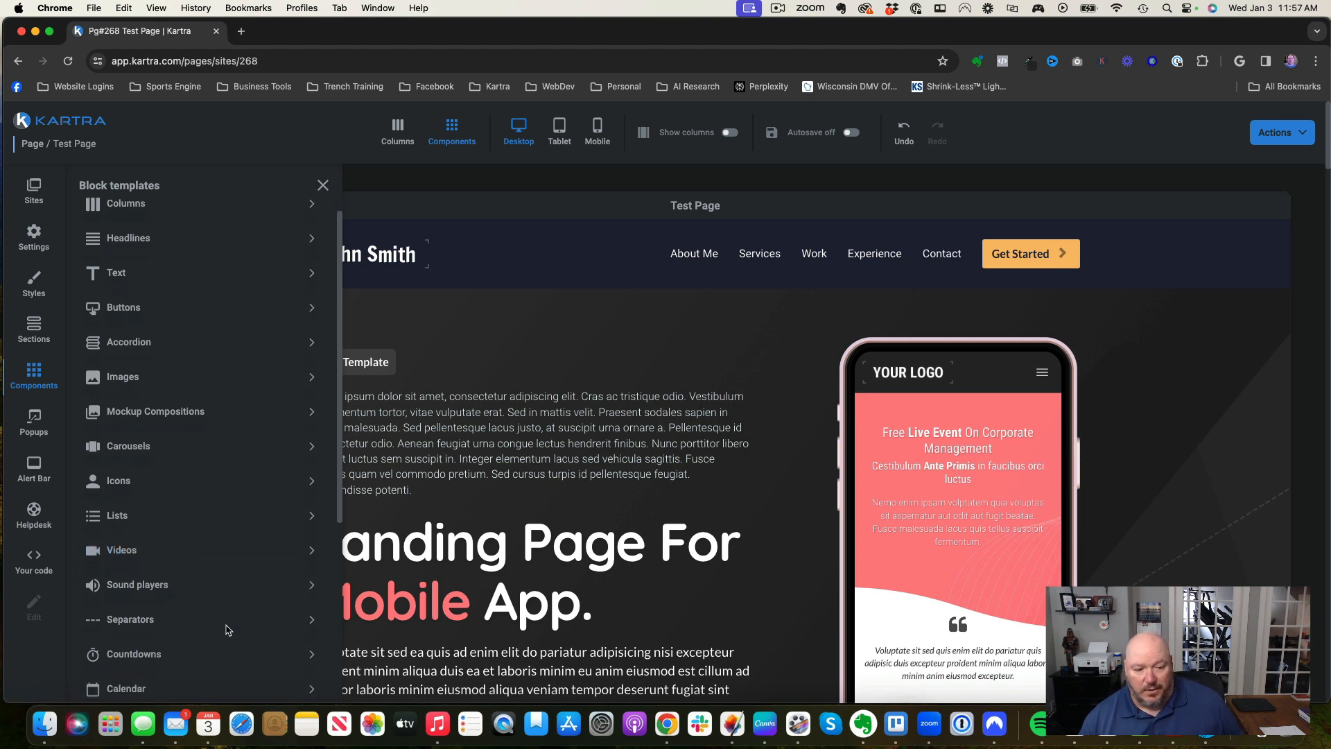
{"action": "scroll", "coordinate": [227, 629], "scroll_direction": "down", "scroll_amount": 5}
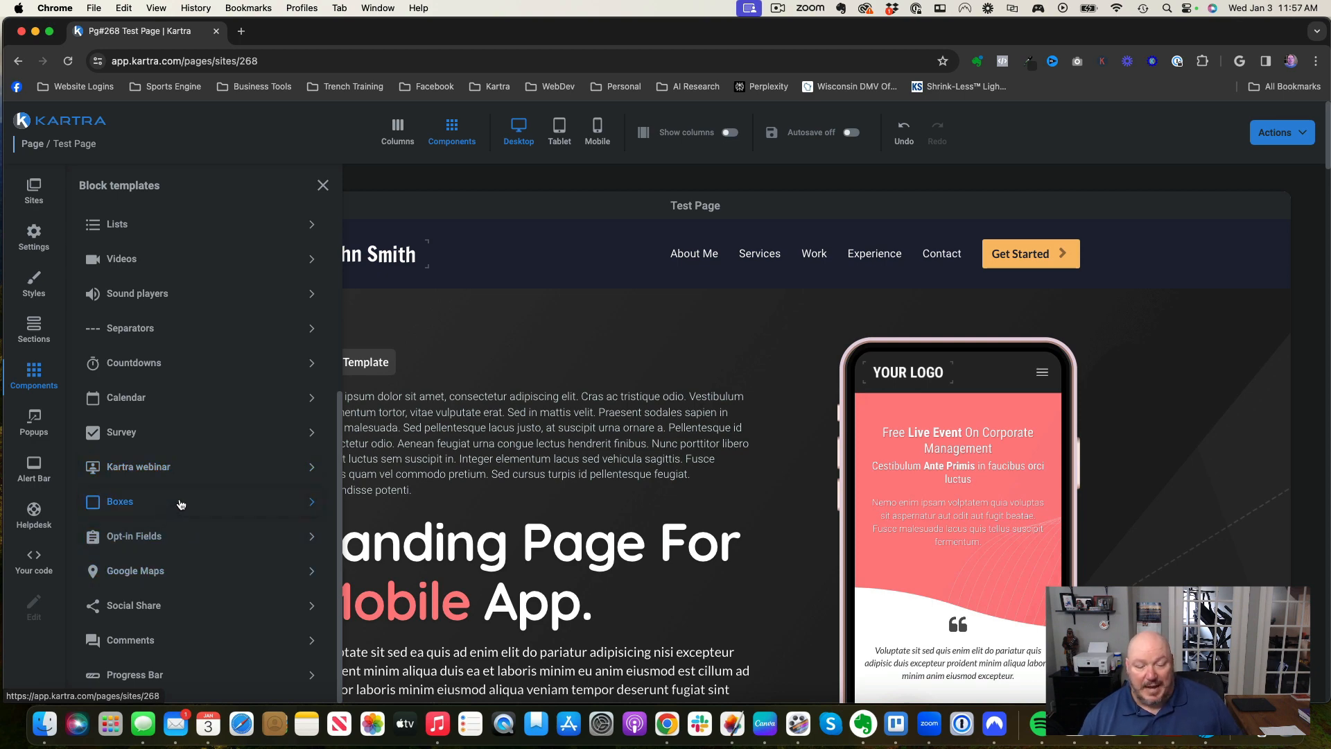
{"action": "mouse_move", "coordinate": [503, 419]}
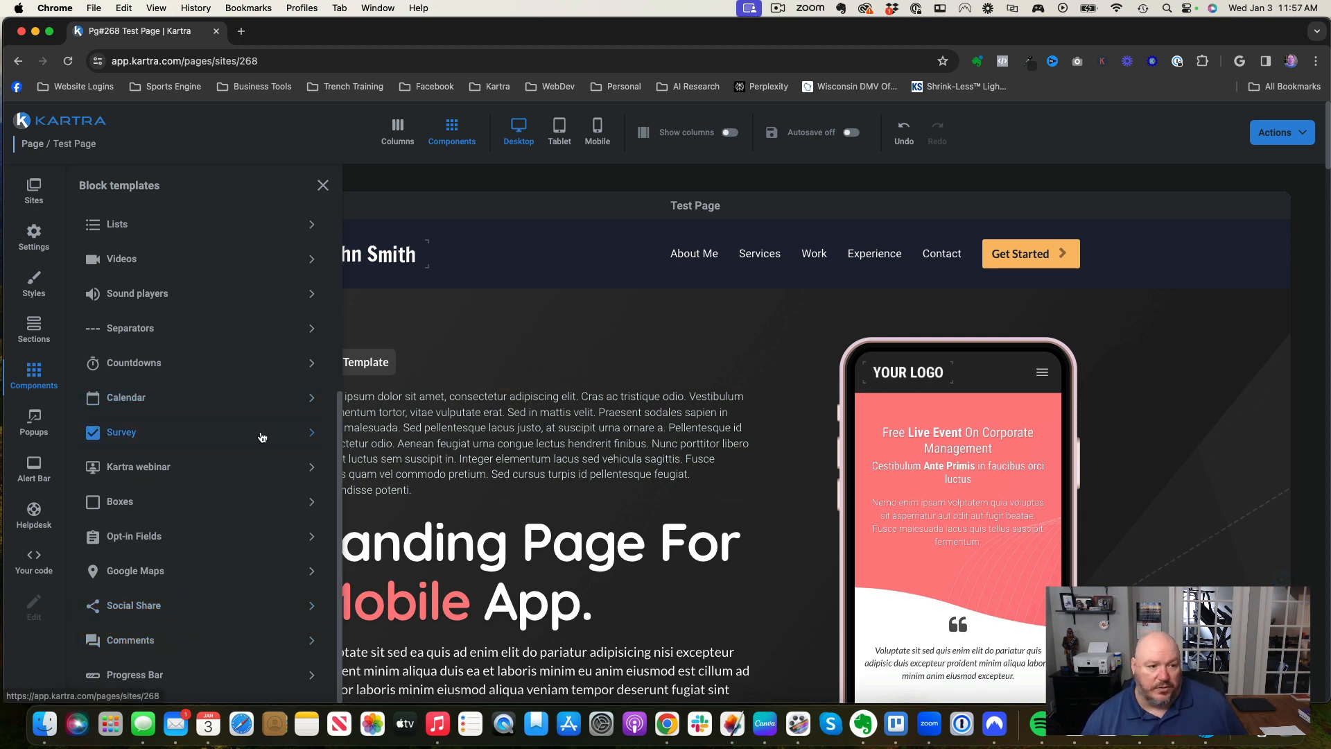
Activate the page's exit pop up and finish pop-up editing without placing a pop-up window
{"action": "left_click", "coordinate": [33, 424]}
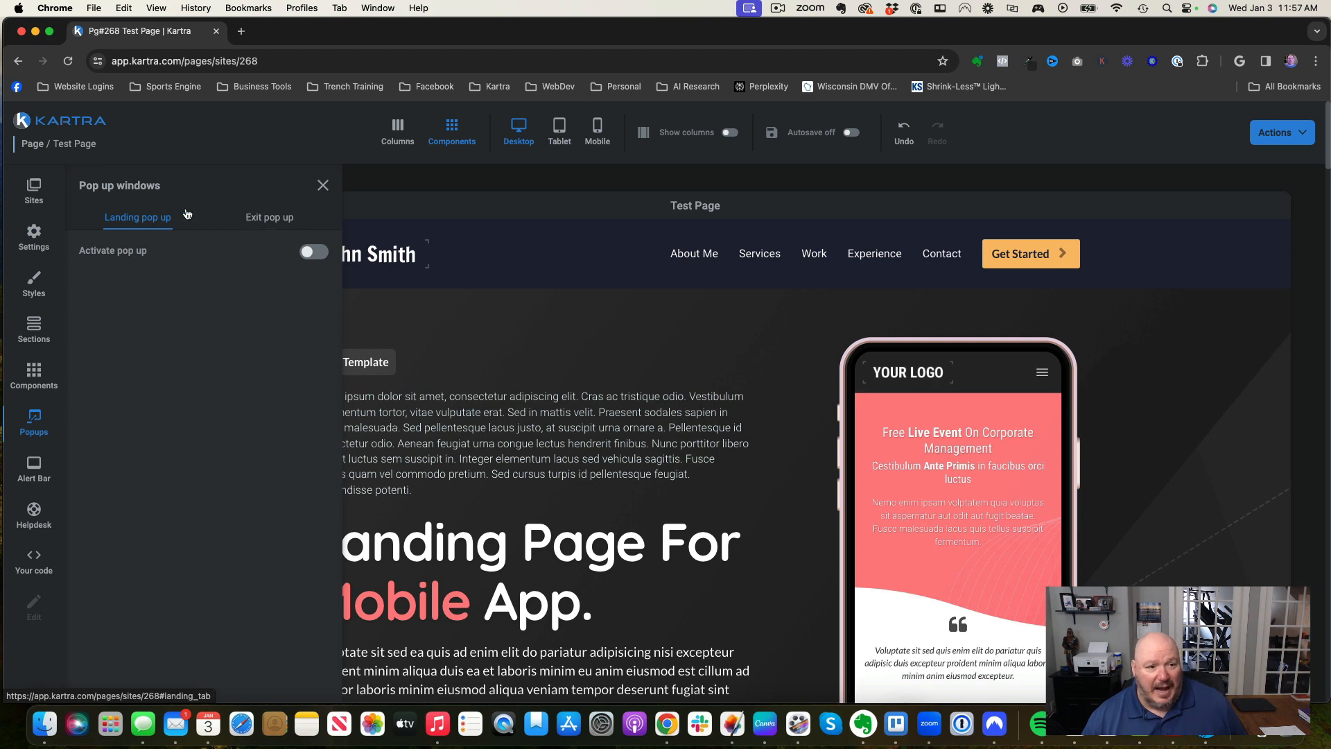
{"action": "left_click", "coordinate": [291, 229]}
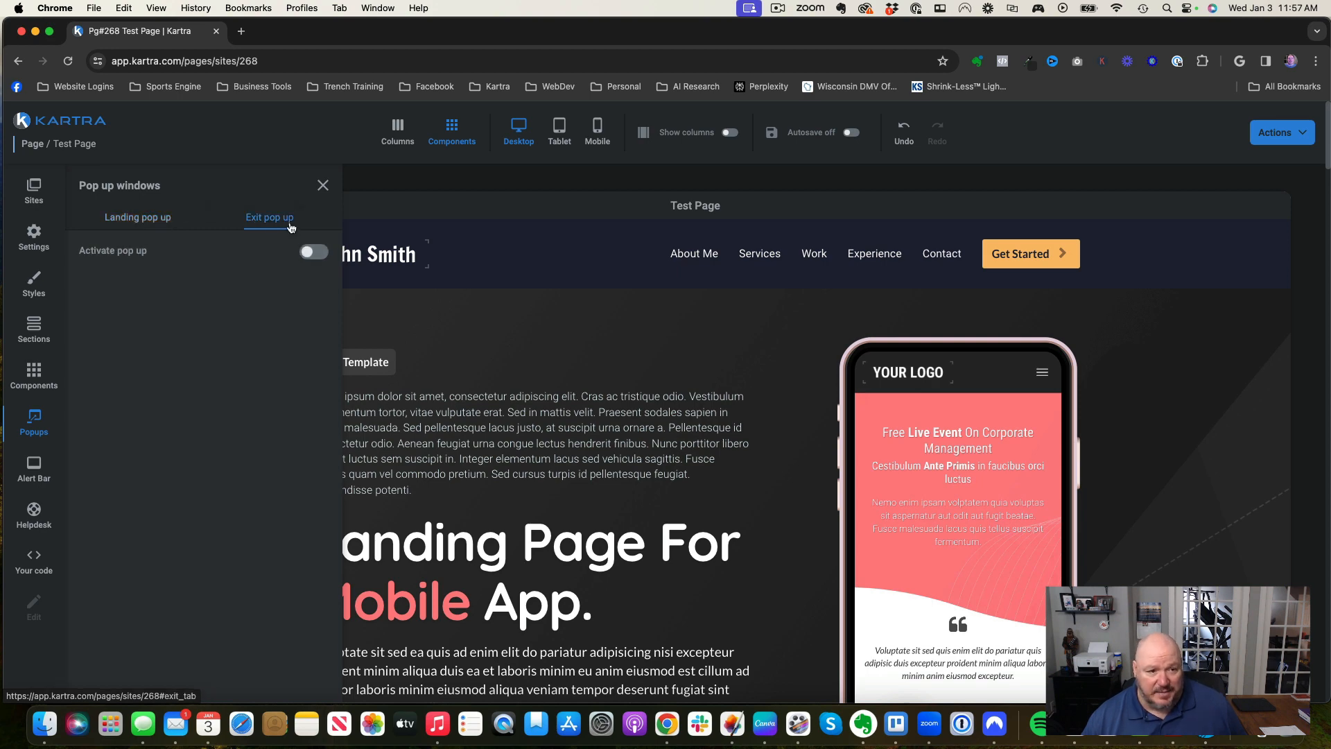
{"action": "left_click", "coordinate": [312, 251]}
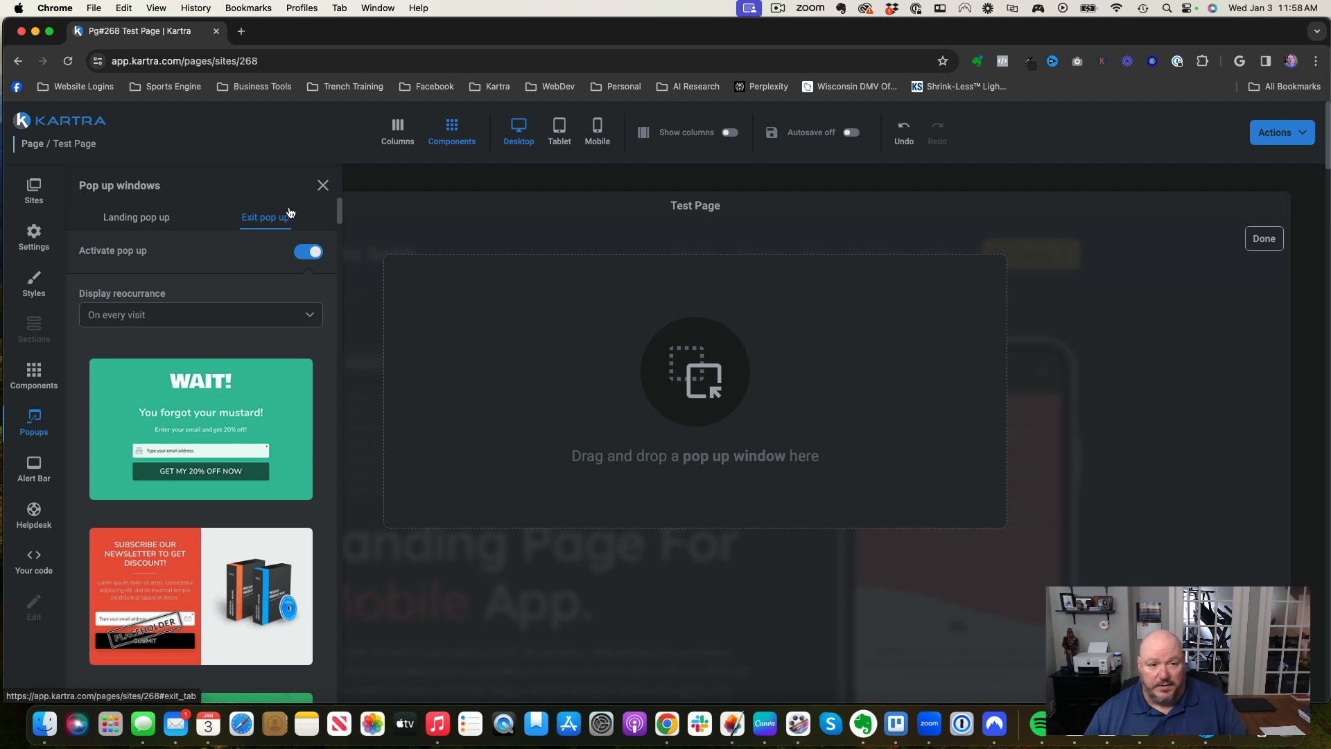
{"action": "left_click", "coordinate": [323, 185]}
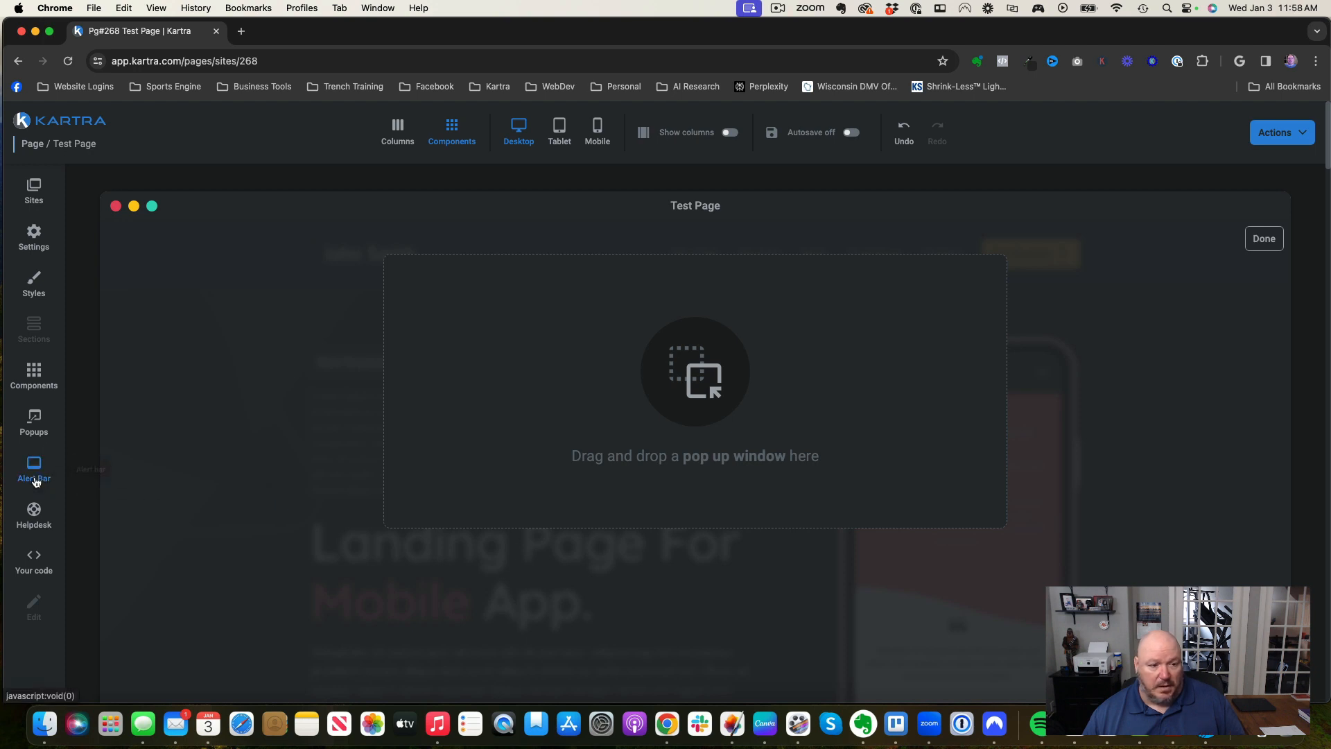
{"action": "left_click", "coordinate": [62, 470]}
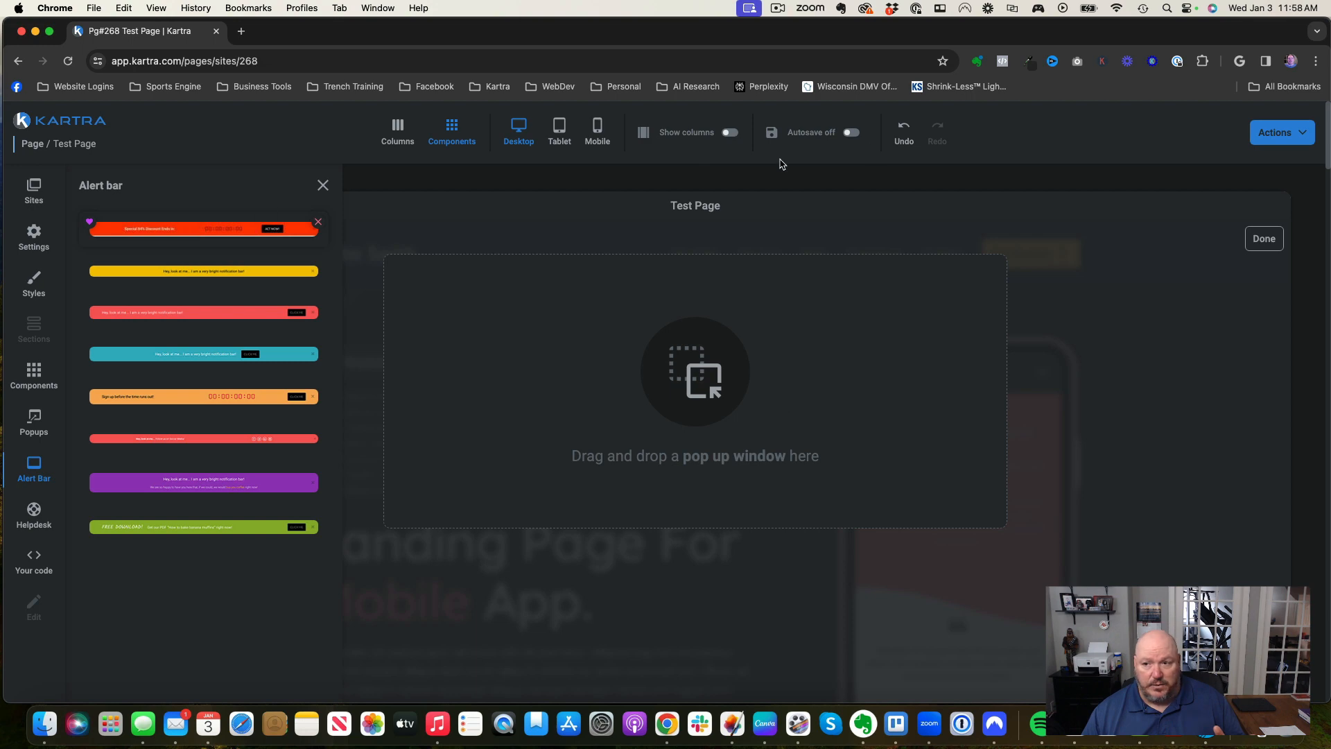
{"action": "left_click", "coordinate": [1266, 244]}
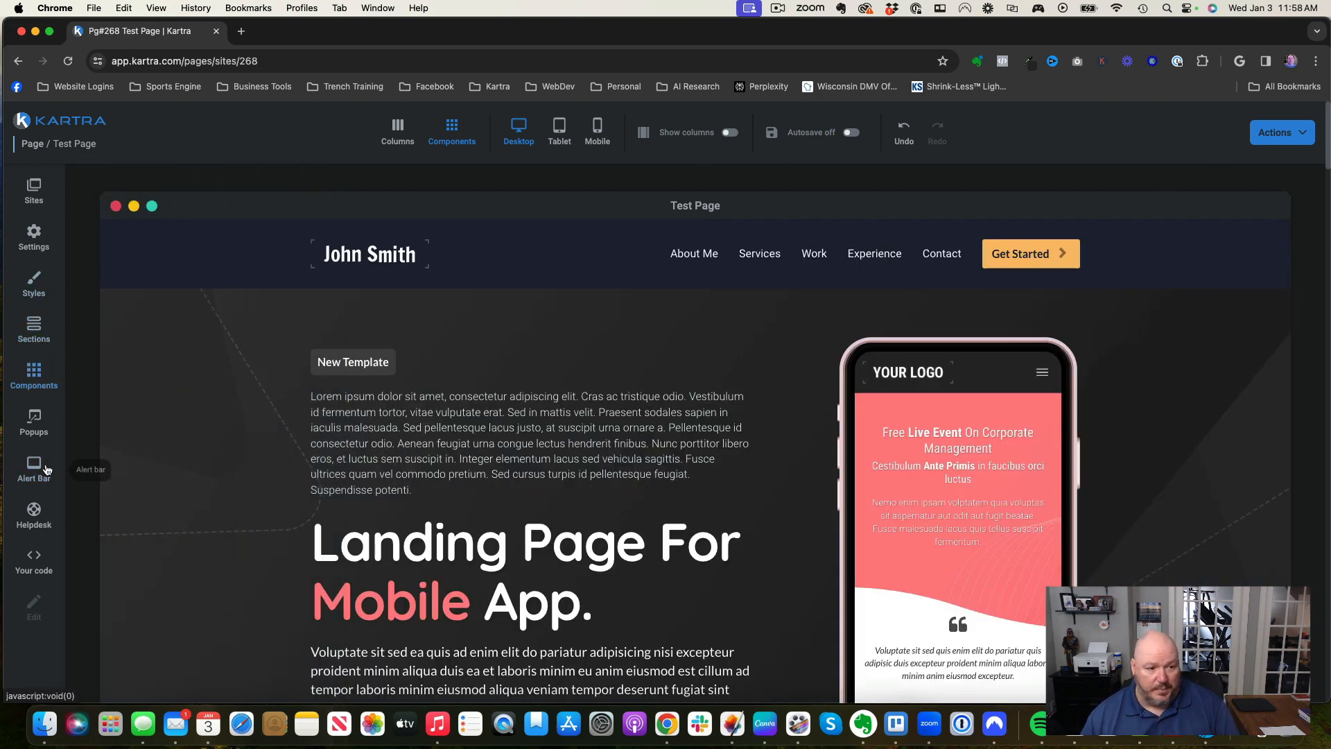
Add the red "Special 84% Discount Ends in:" countdown alert bar at the bottom of the page and check it along the page
{"action": "left_click", "coordinate": [46, 475]}
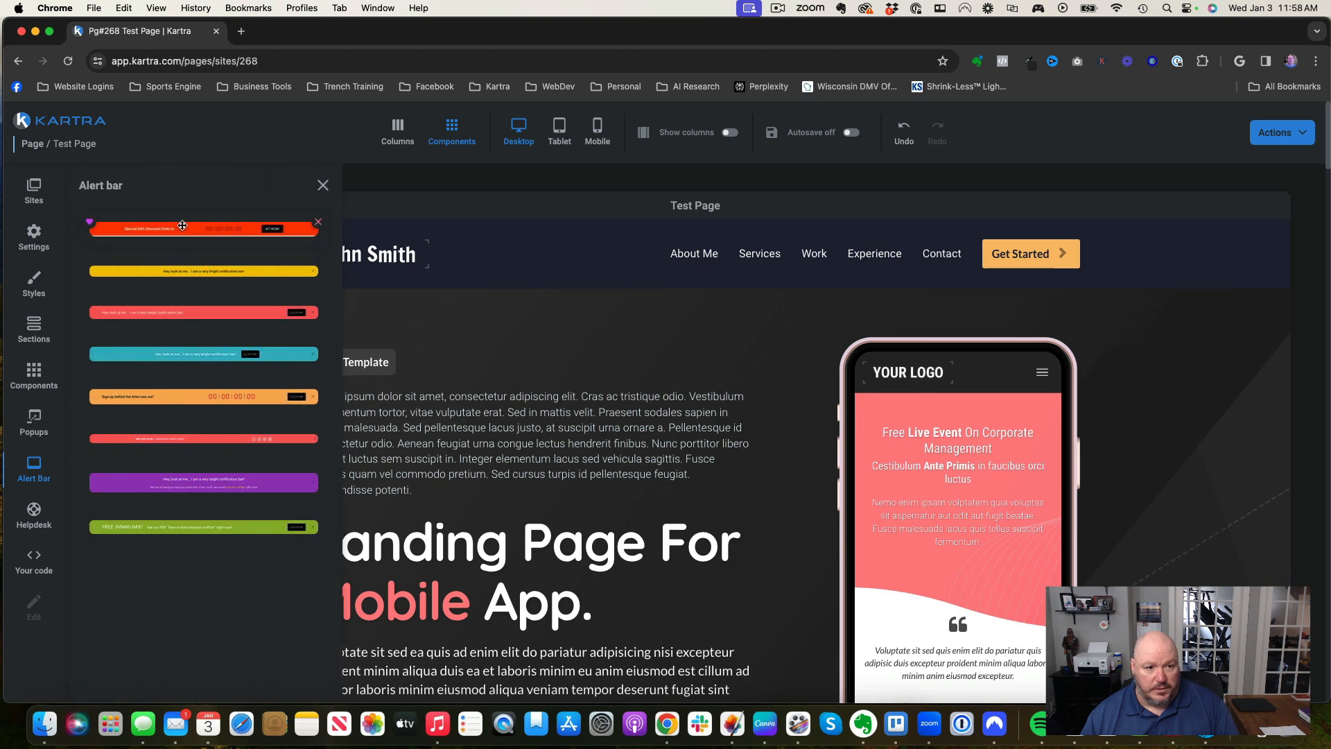
{"action": "left_click_drag", "start_coordinate": [181, 227], "coordinate": [331, 193]}
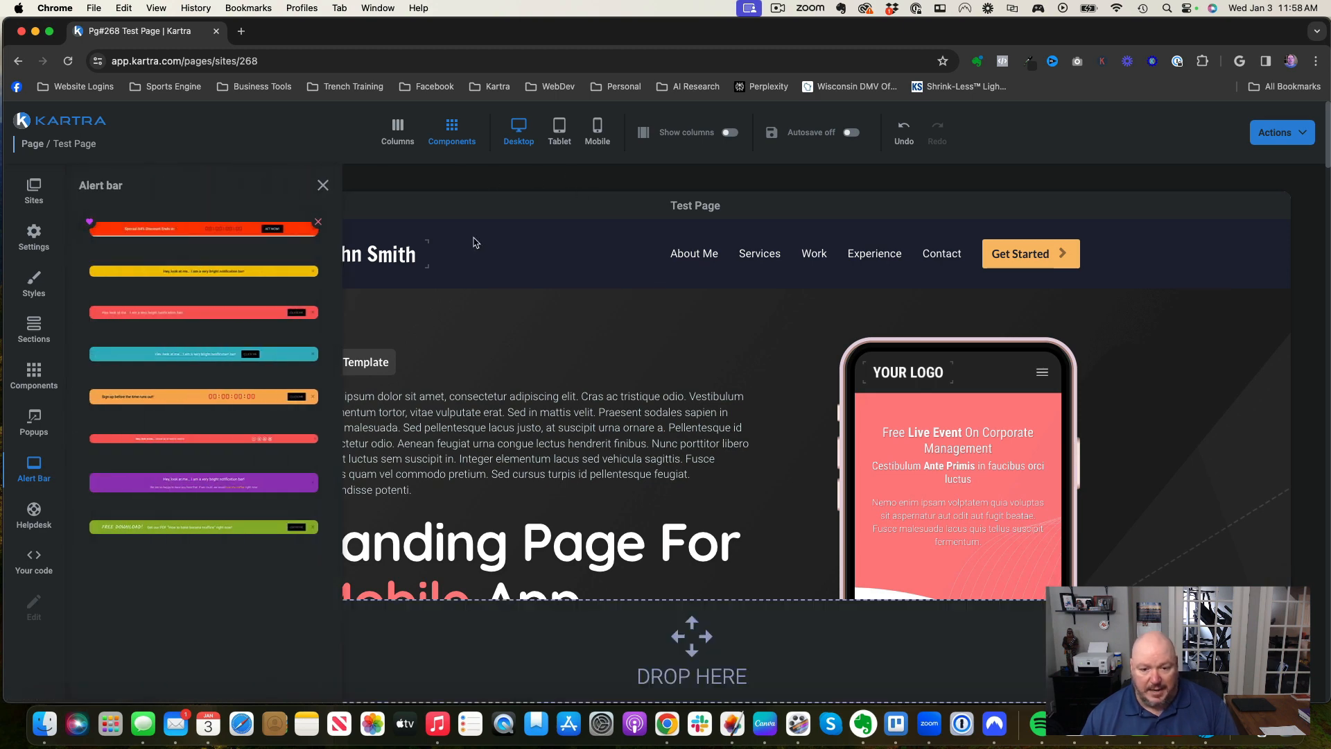
{"action": "left_click_drag", "start_coordinate": [474, 242], "coordinate": [609, 617]}
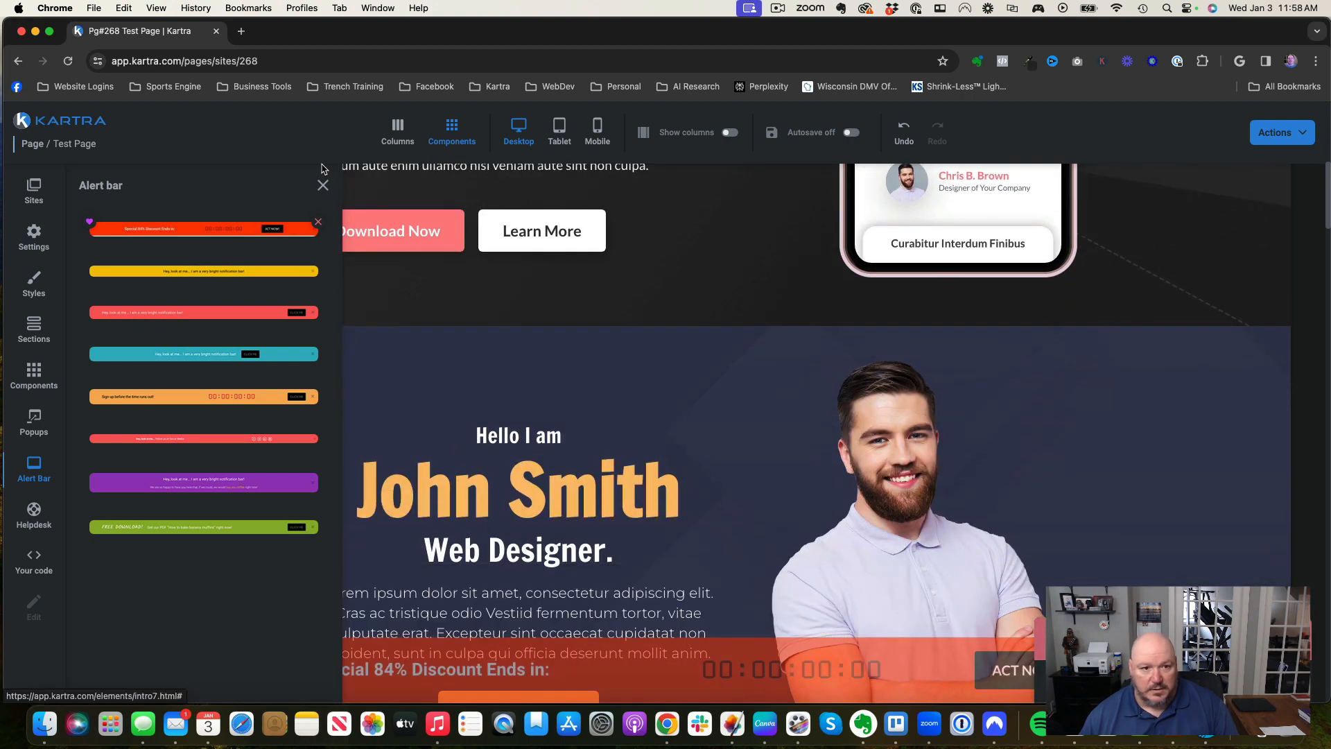
{"action": "left_click", "coordinate": [323, 185]}
{"action": "scroll", "coordinate": [836, 378], "scroll_direction": "up", "scroll_amount": 10}
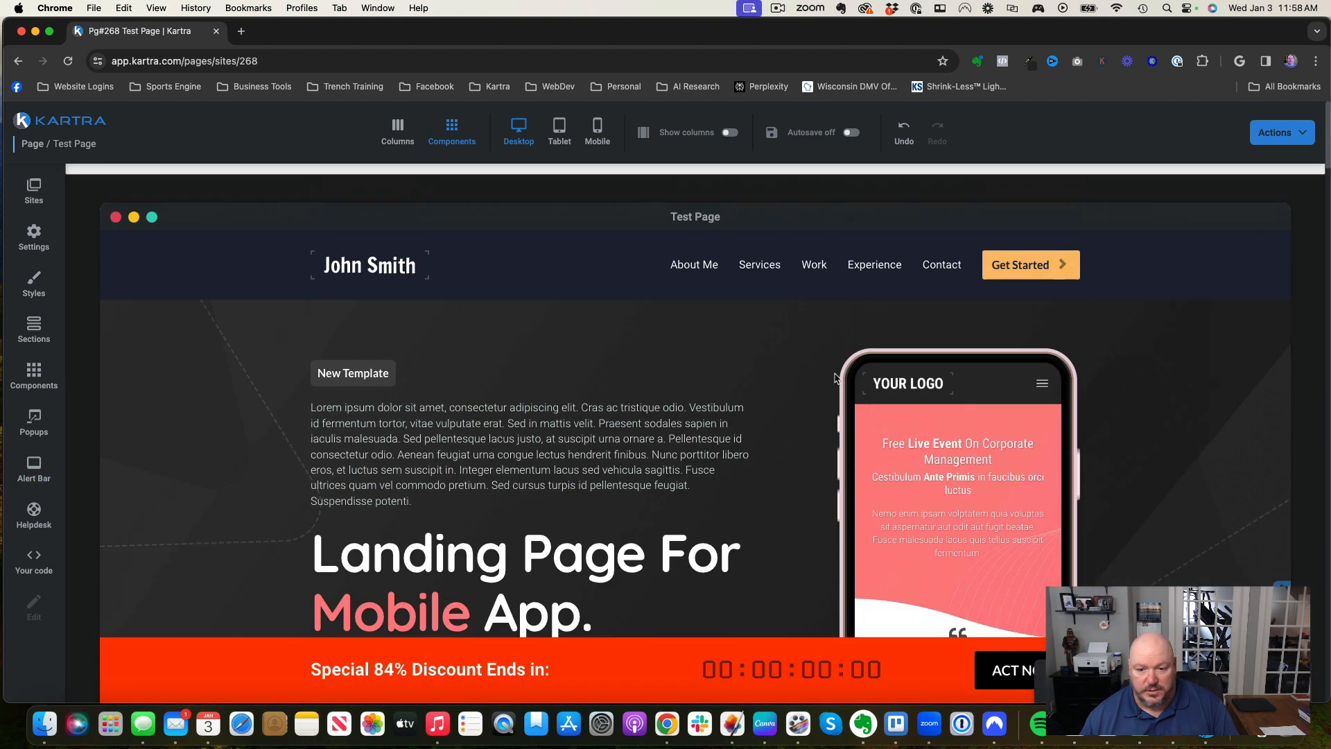
{"action": "scroll", "coordinate": [835, 377], "scroll_direction": "down", "scroll_amount": 15}
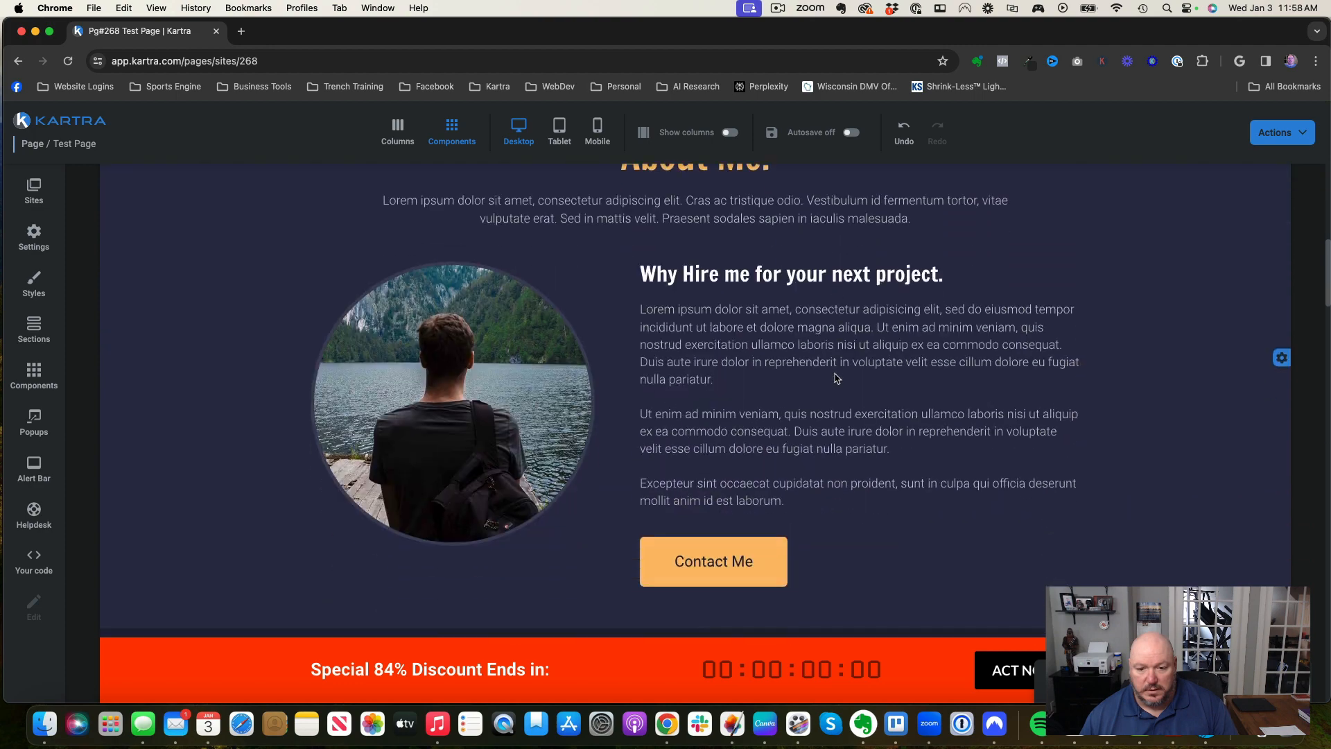
{"action": "scroll", "coordinate": [836, 378], "scroll_direction": "down", "scroll_amount": 6}
{"action": "scroll", "coordinate": [835, 375], "scroll_direction": "up", "scroll_amount": 12}
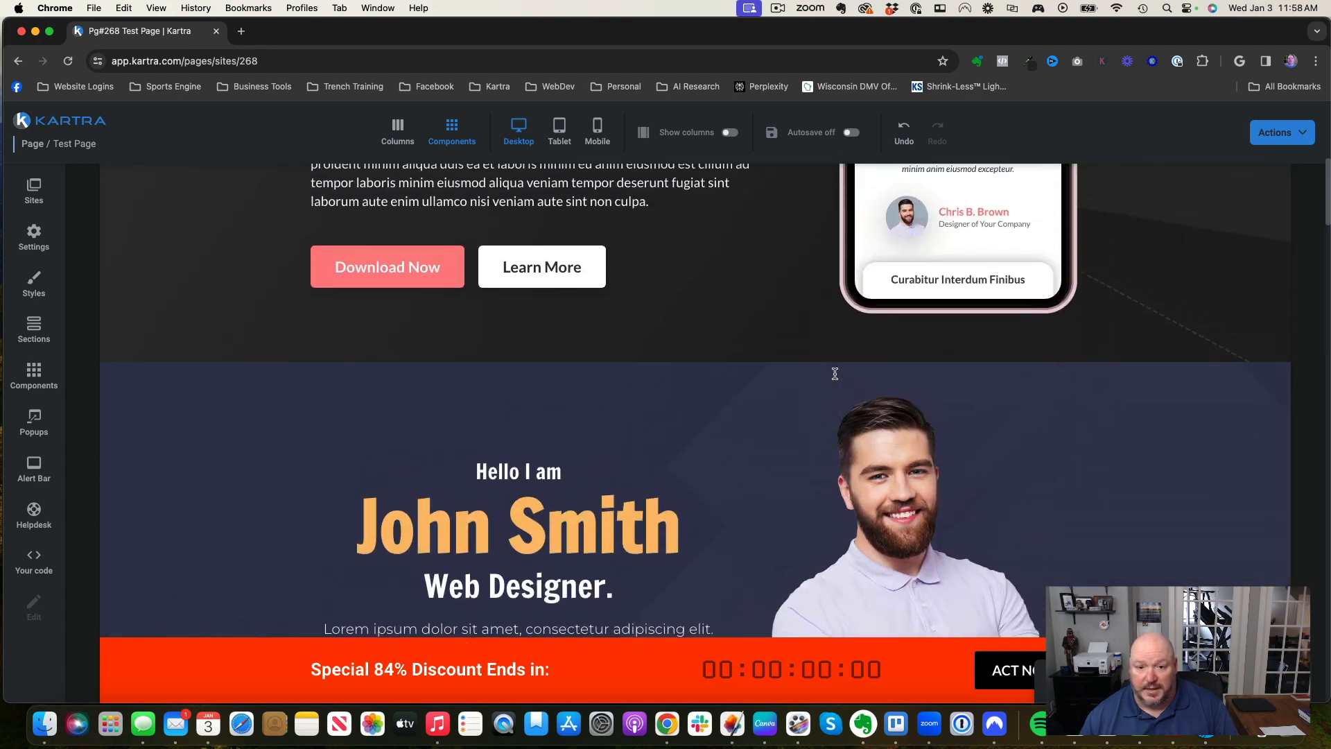
{"action": "scroll", "coordinate": [836, 373], "scroll_direction": "up", "scroll_amount": 8}
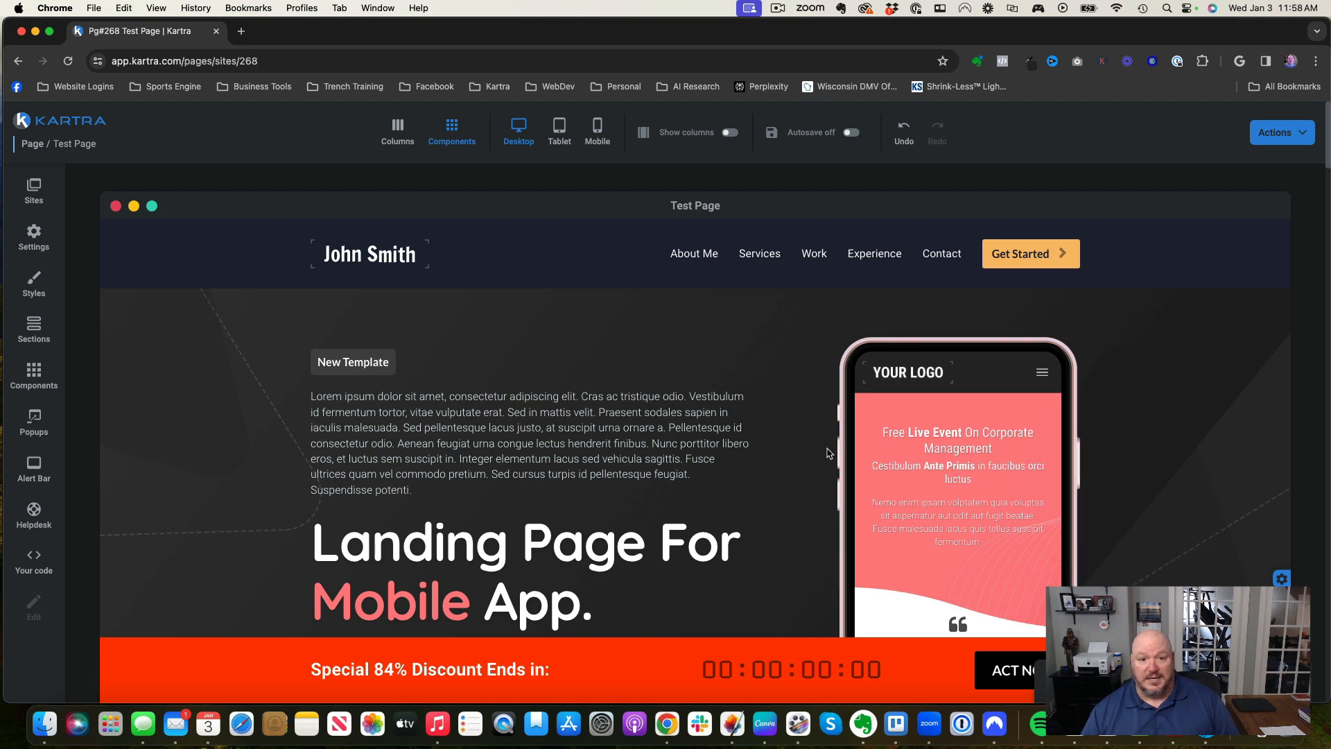
{"action": "mouse_move", "coordinate": [800, 656]}
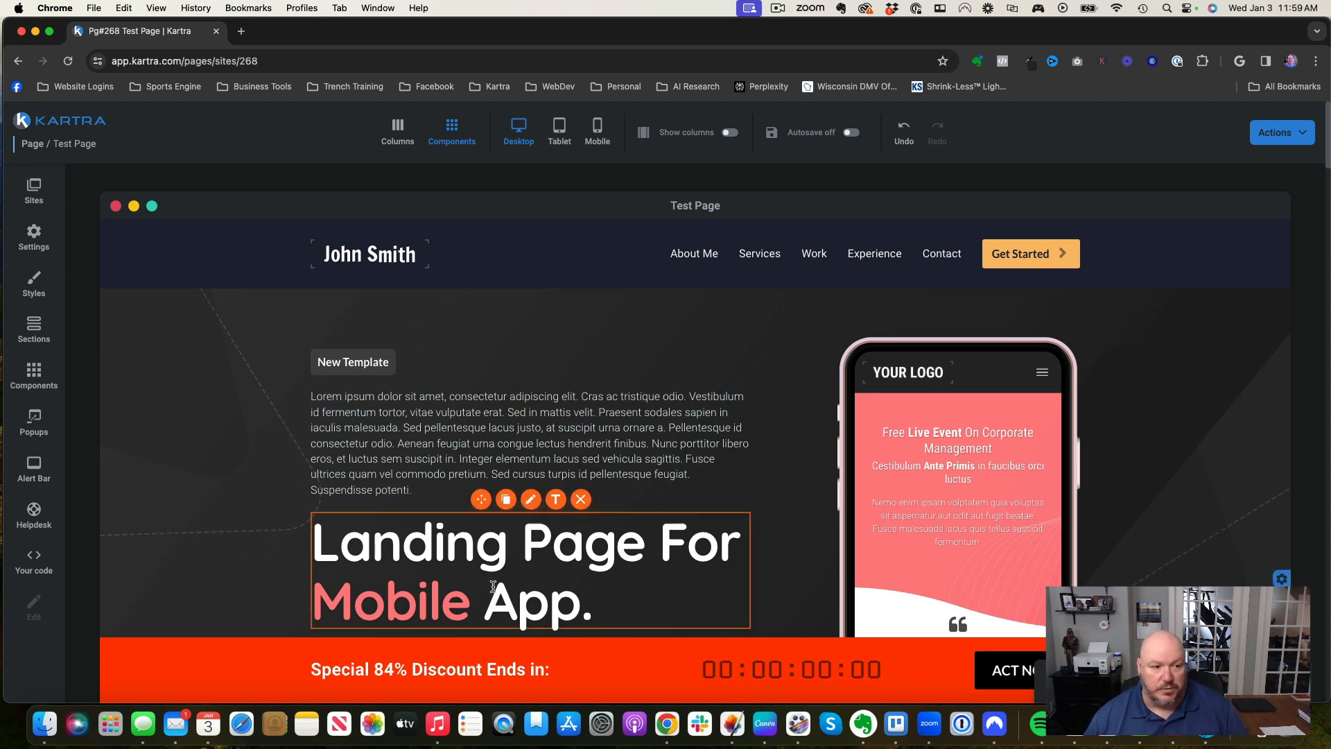
Check the Helpdesk icon display option, and insert a full-width custom code section directly below the header menu
{"action": "left_click", "coordinate": [34, 513]}
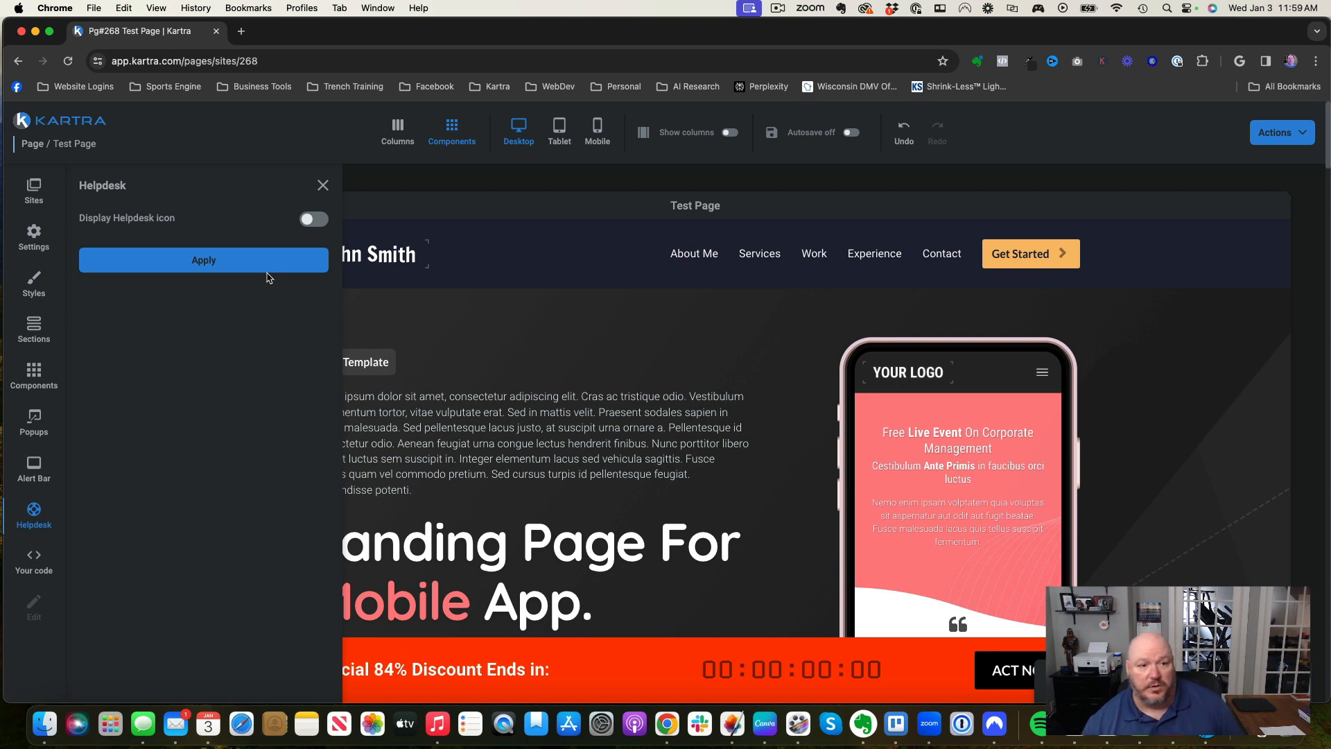
{"action": "left_click", "coordinate": [323, 188]}
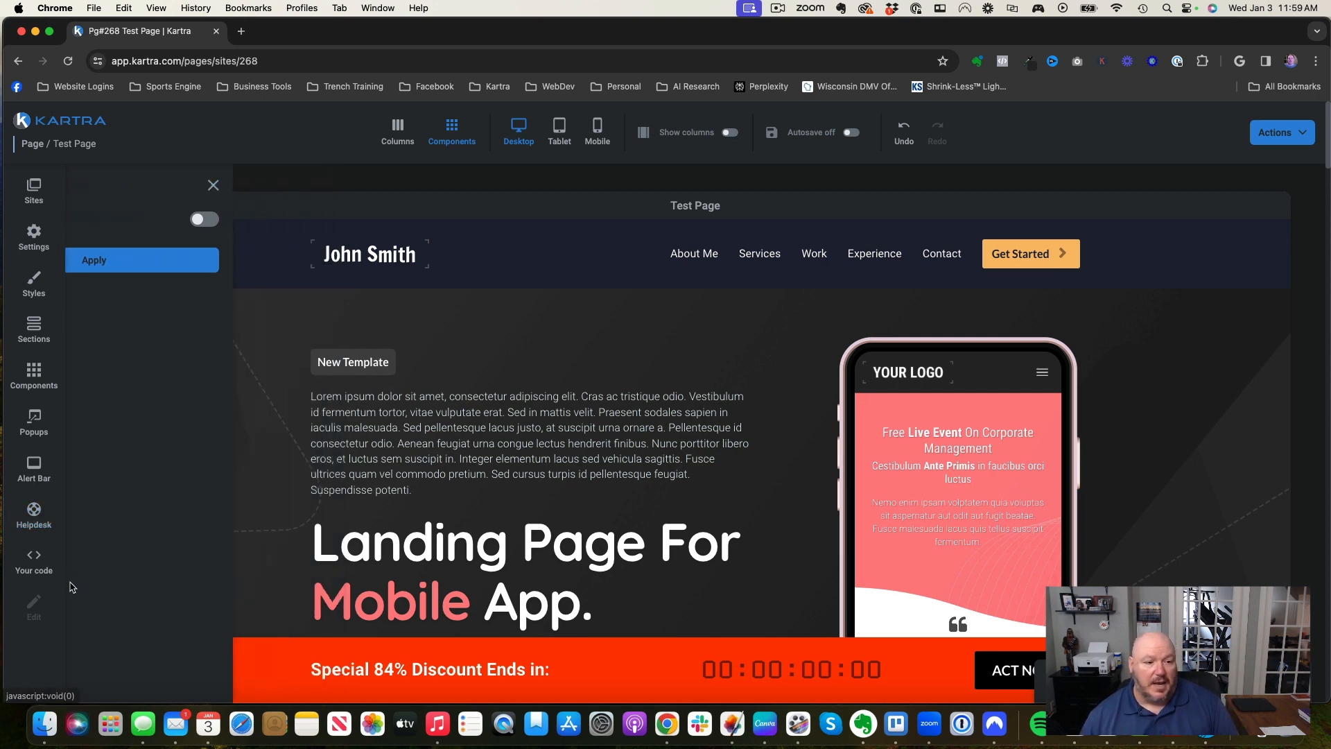
{"action": "left_click", "coordinate": [31, 563]}
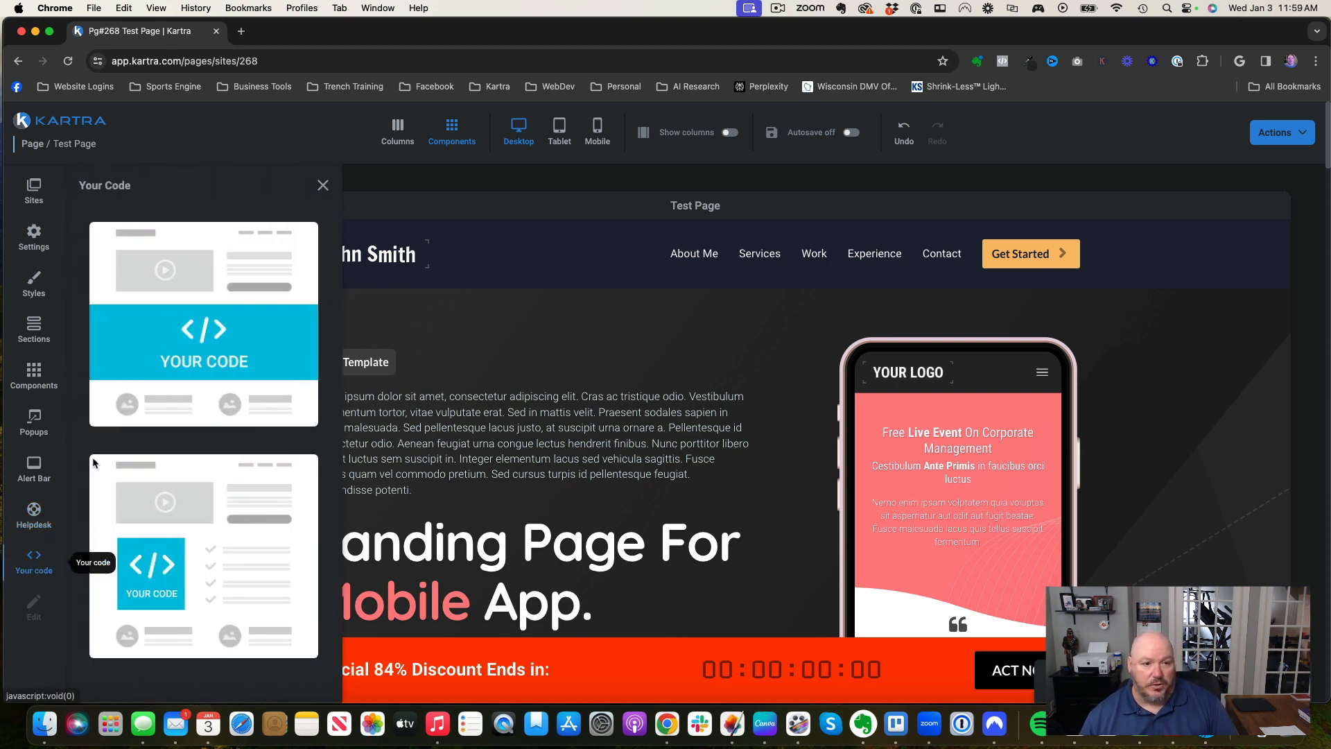
{"action": "left_click_drag", "start_coordinate": [188, 315], "coordinate": [693, 305]}
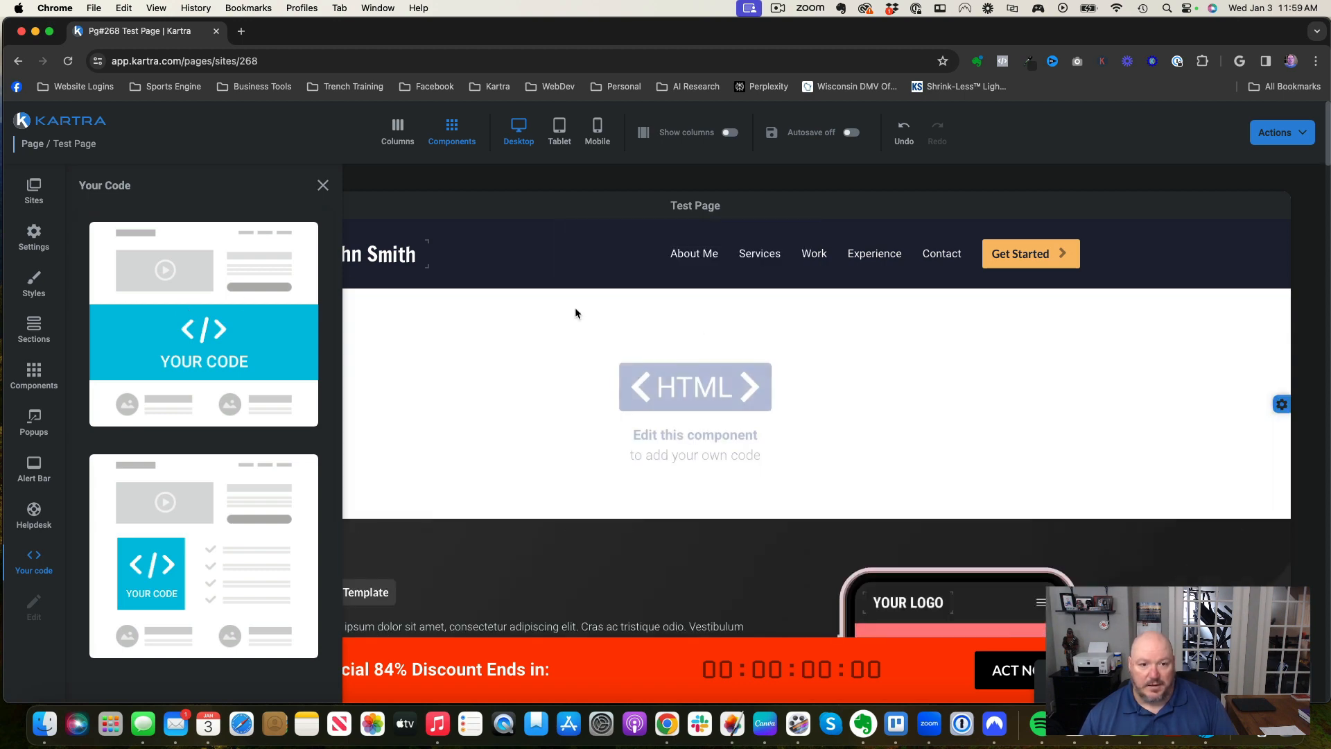
{"action": "left_click", "coordinate": [323, 185]}
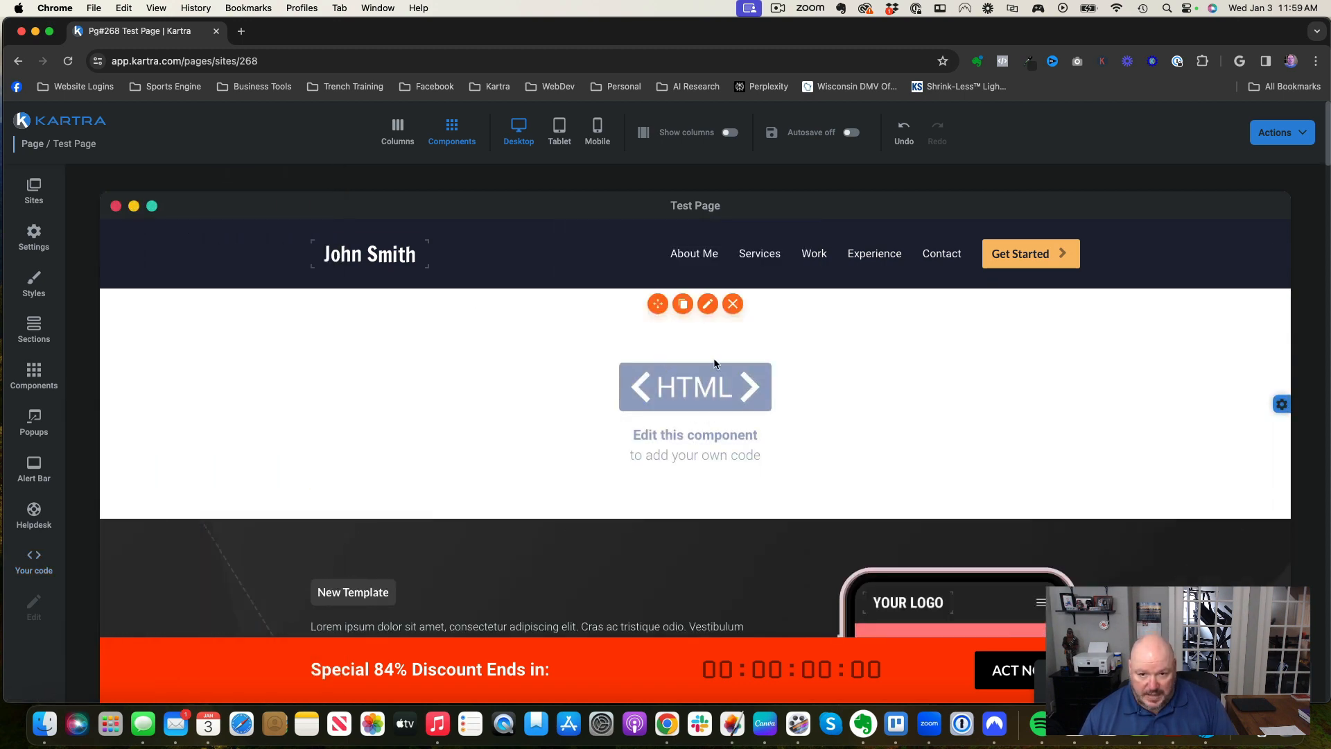
Examine the source code of the new HTML component and close it without saving
{"action": "mouse_move", "coordinate": [705, 344]}
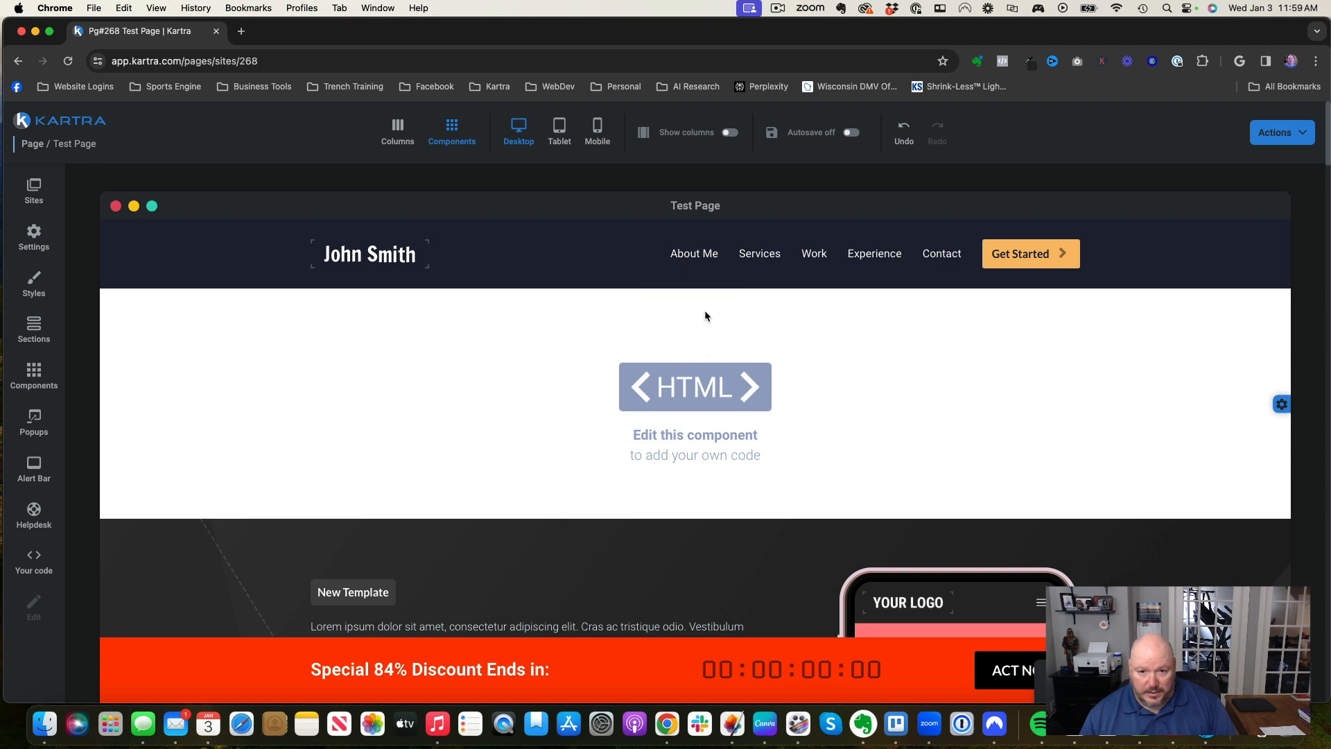
{"action": "left_click", "coordinate": [707, 304]}
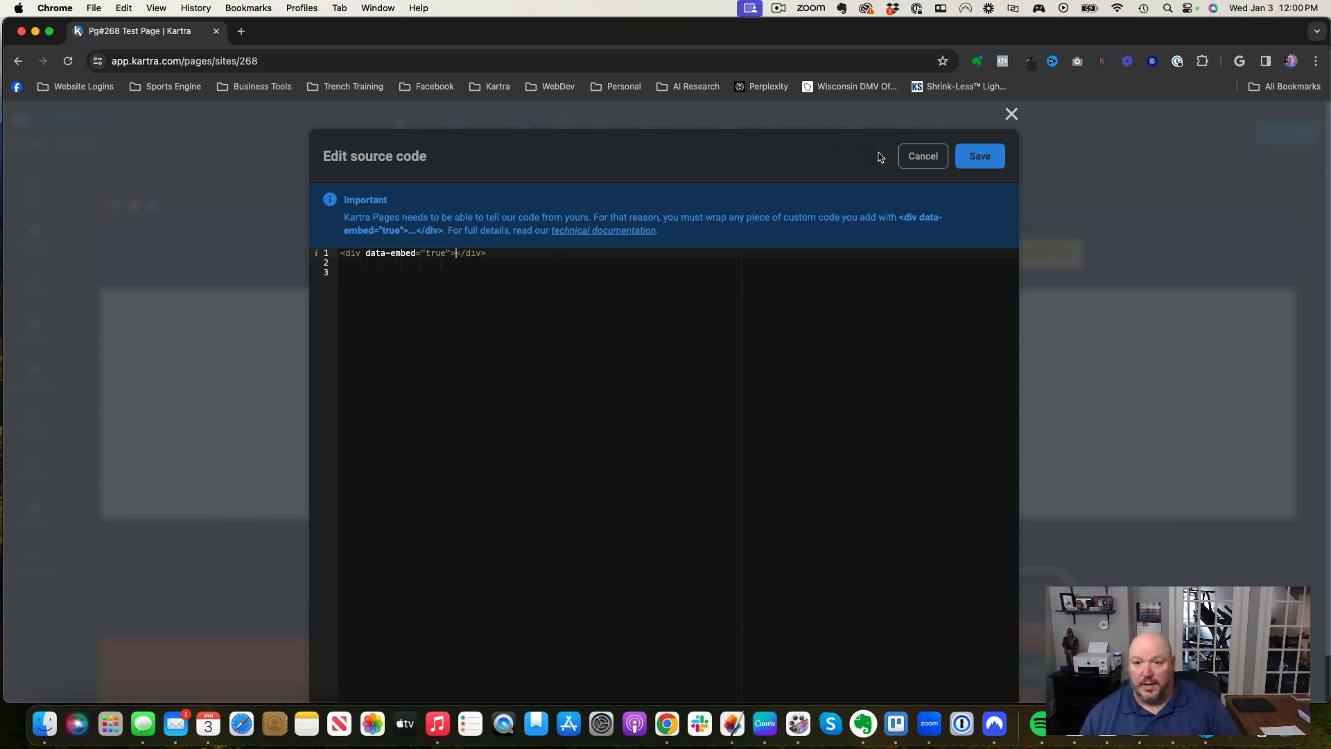
{"action": "left_click", "coordinate": [924, 157]}
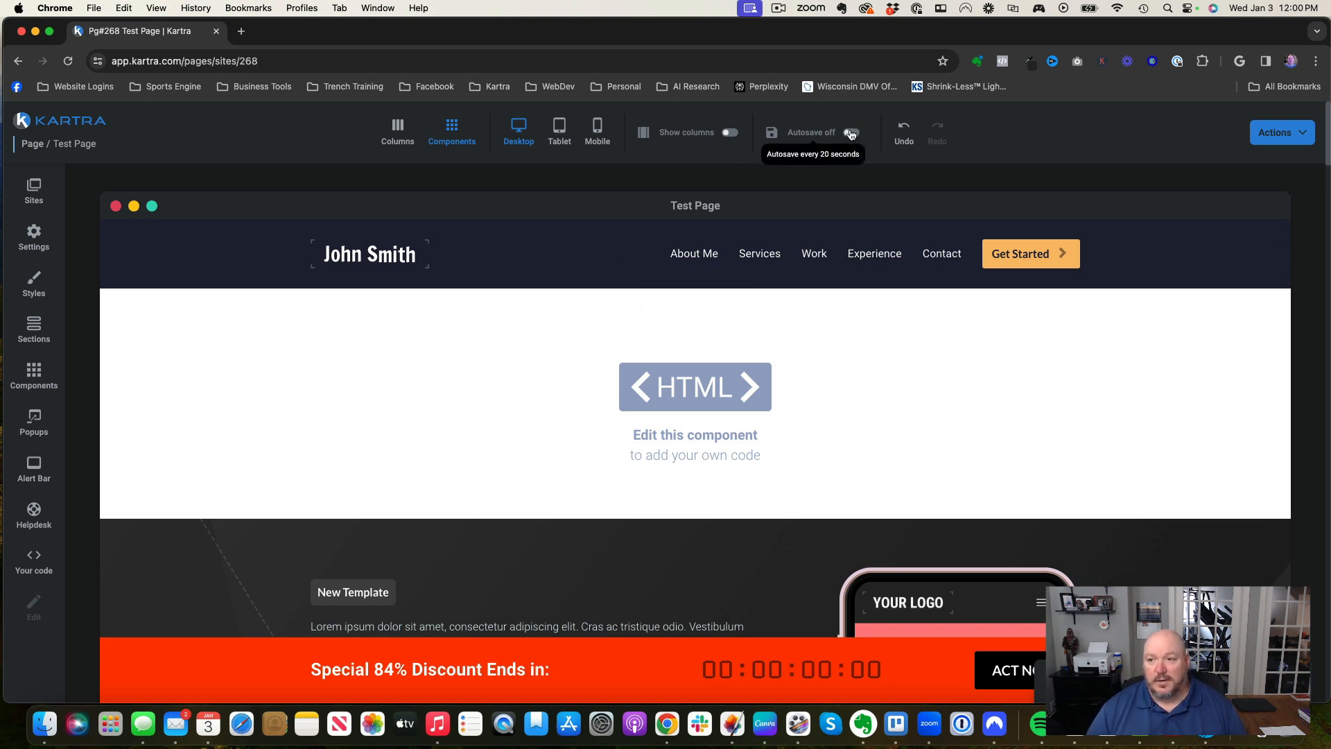
Review the page's save and publish actions, and return to the Pages dashboard, discarding the pending changes
{"action": "left_click", "coordinate": [1287, 135]}
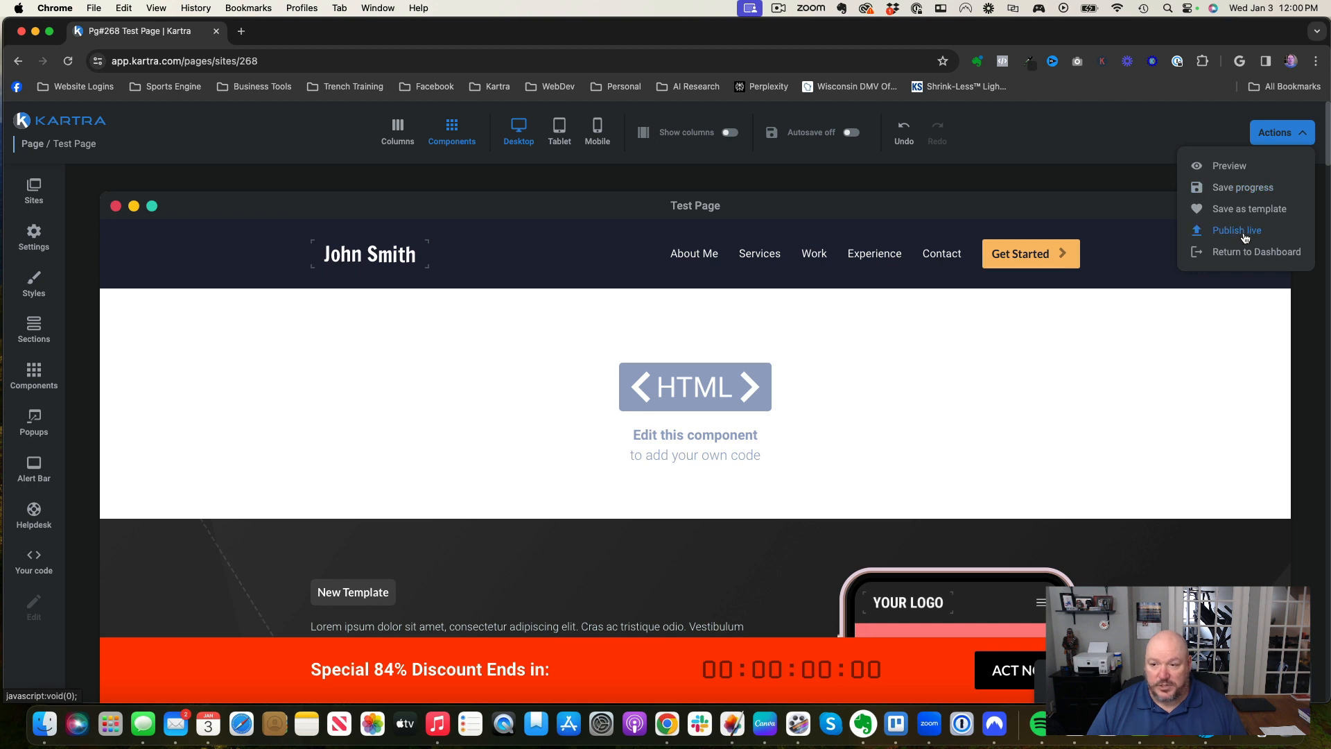
{"action": "mouse_move", "coordinate": [855, 271]}
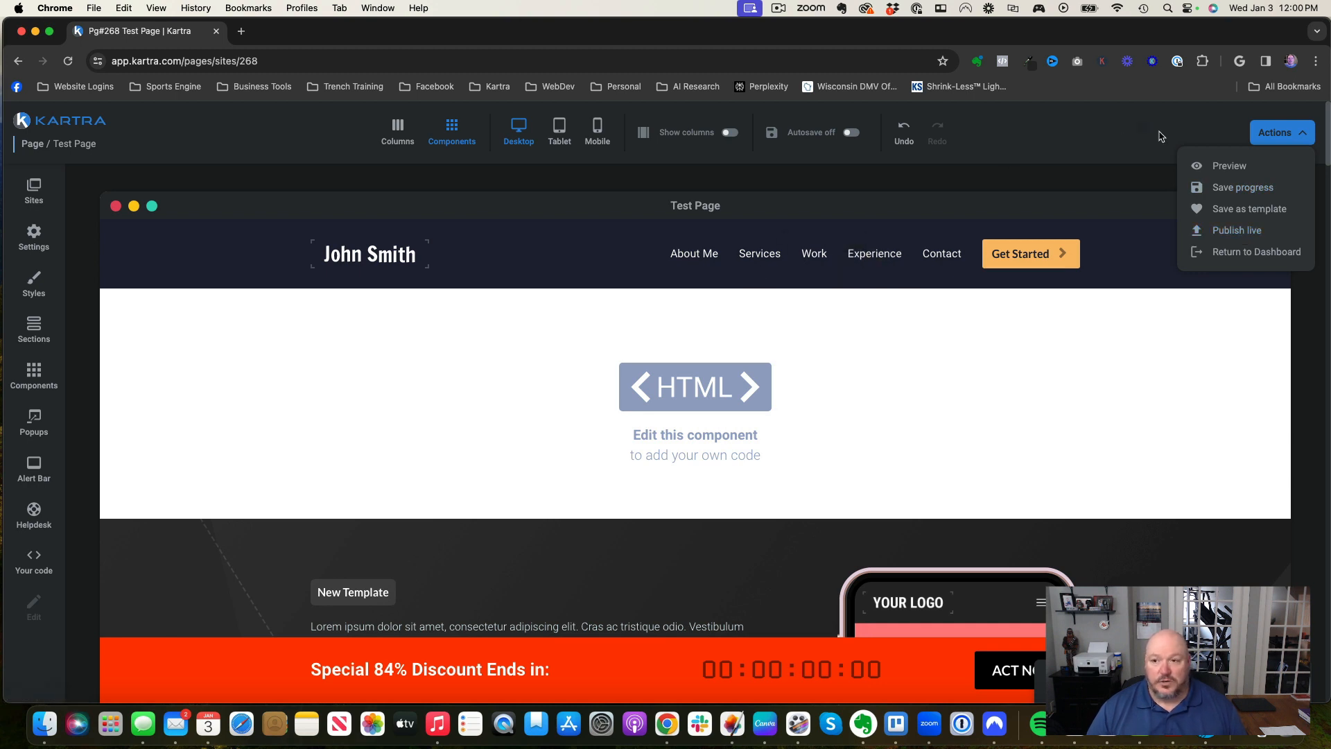
{"action": "left_click", "coordinate": [1224, 252]}
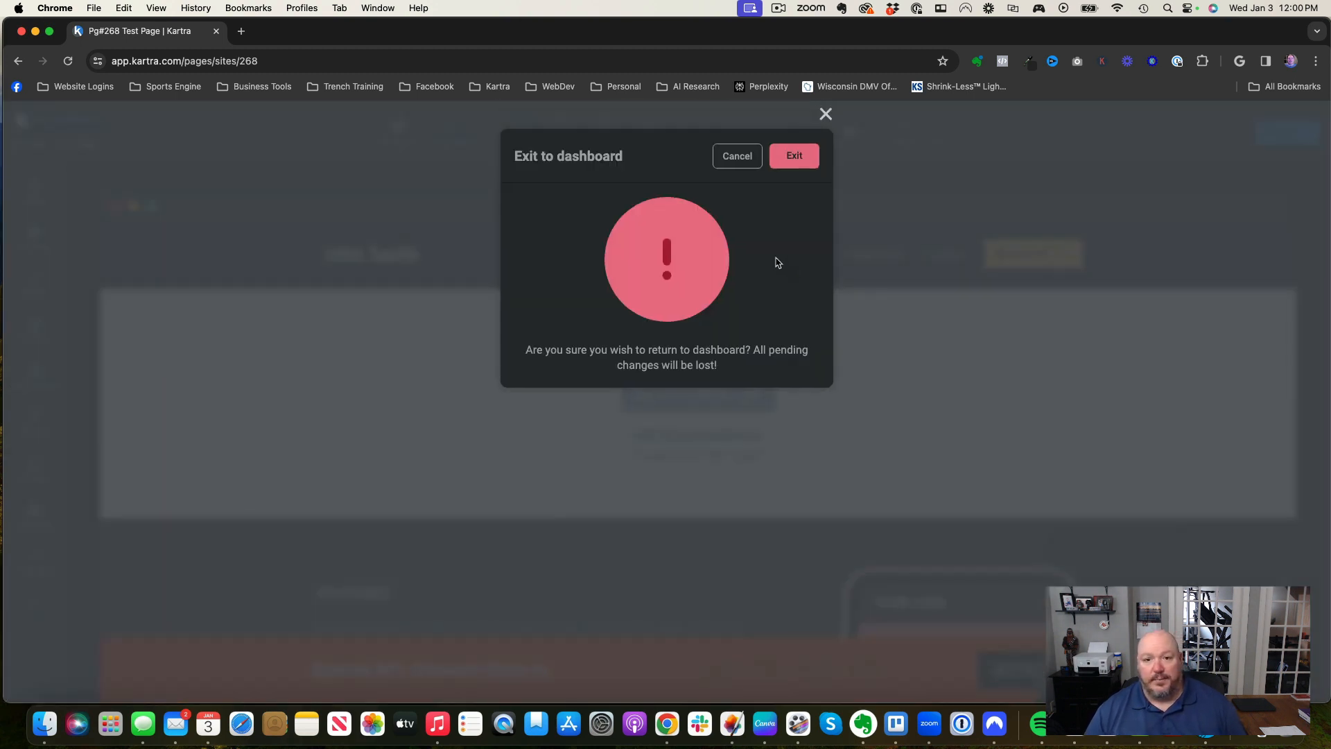
{"action": "left_click", "coordinate": [797, 159]}
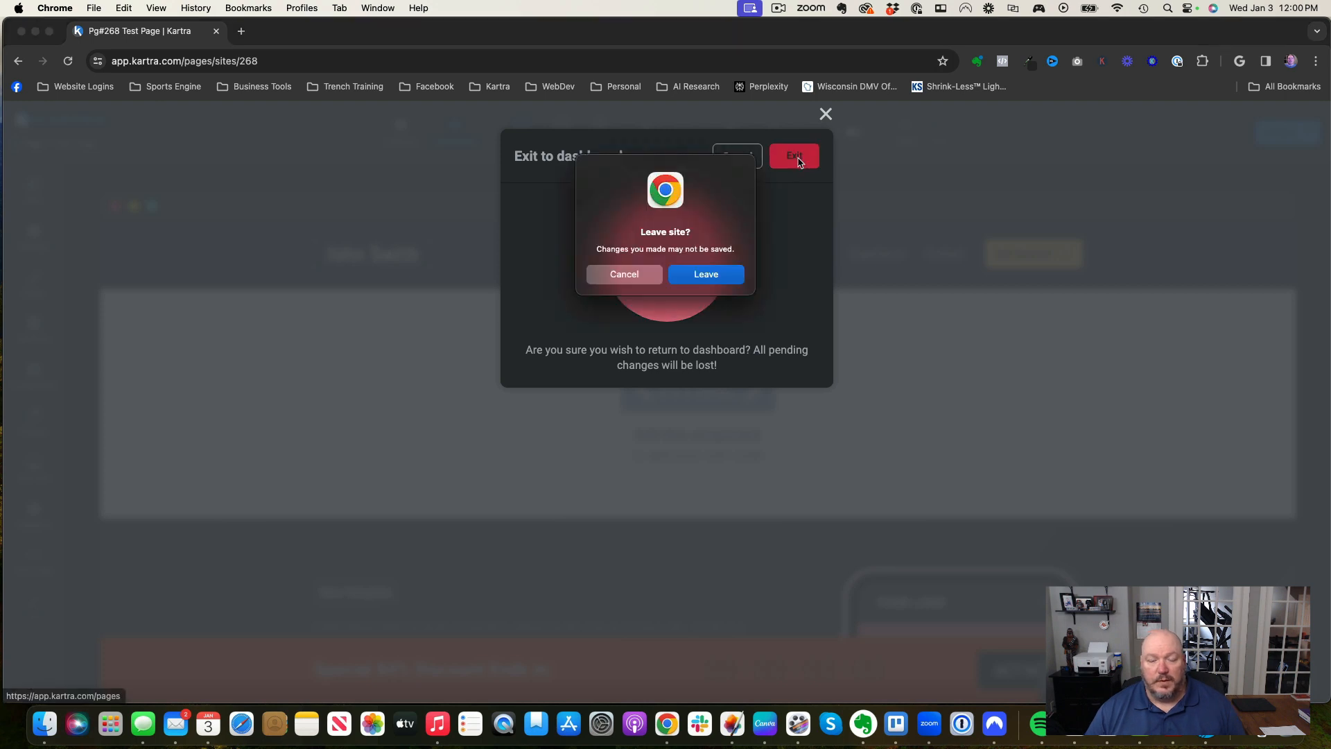
{"action": "left_click", "coordinate": [724, 275]}
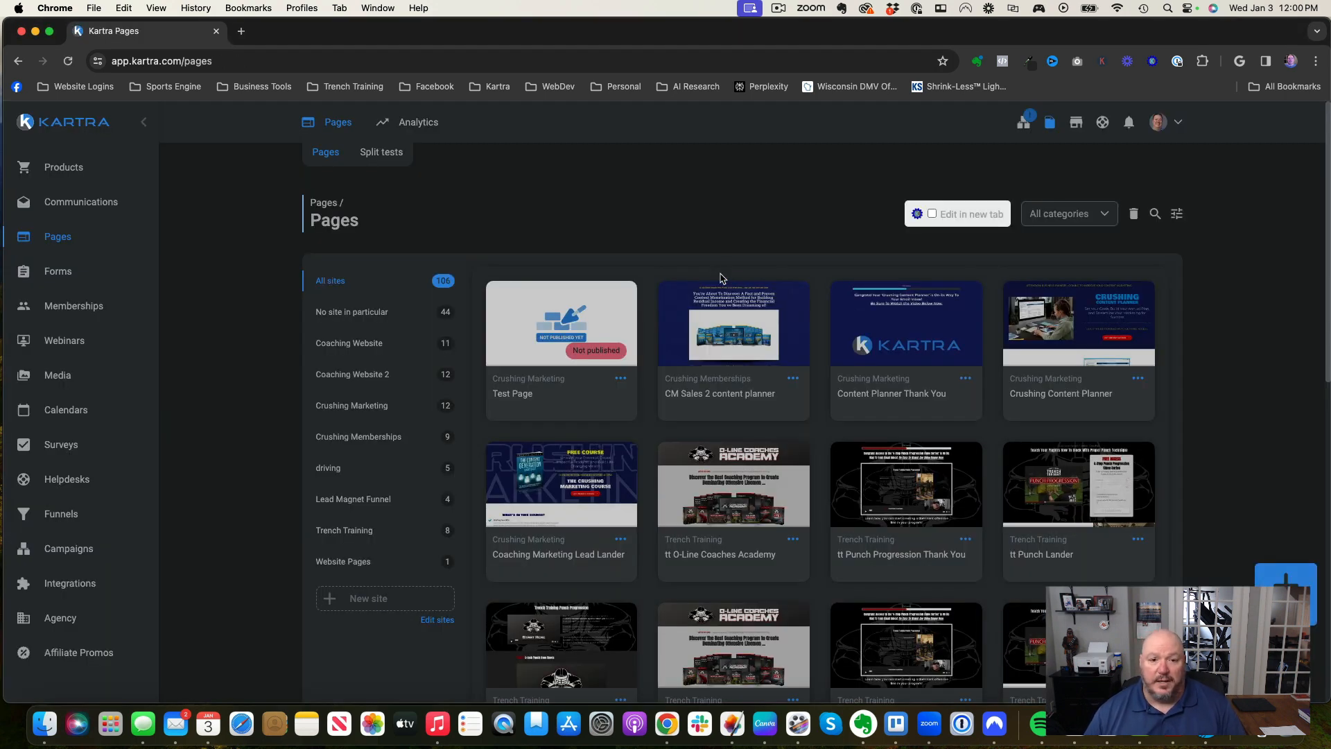